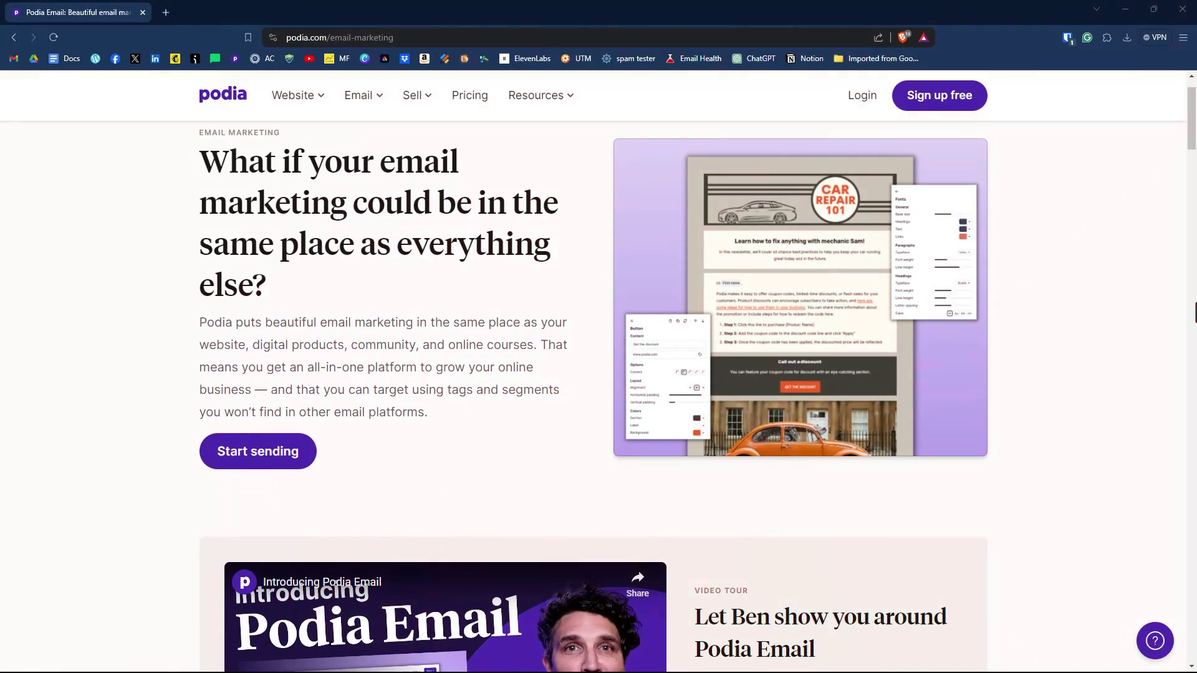
Step: Scroll the Podia email-marketing page past the examples and testimonials to Email Automation
scroll(1194, 312, "down", 2)
scroll(1194, 312, "down", 5)
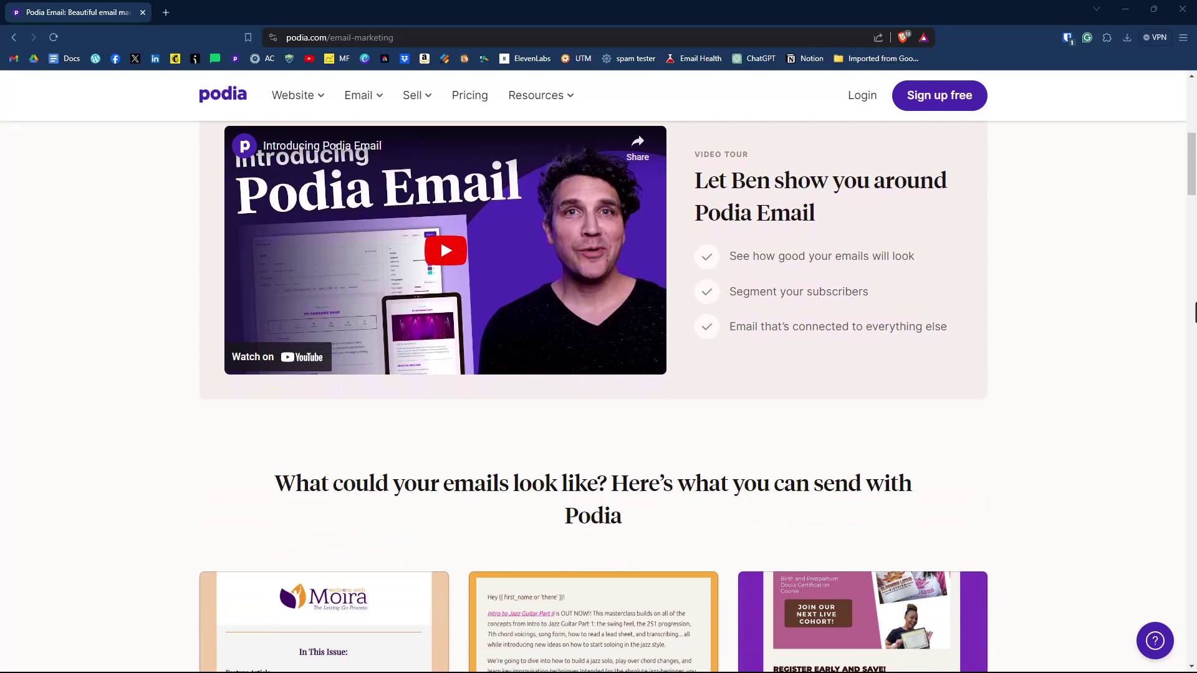
scroll(1194, 312, "down", 5)
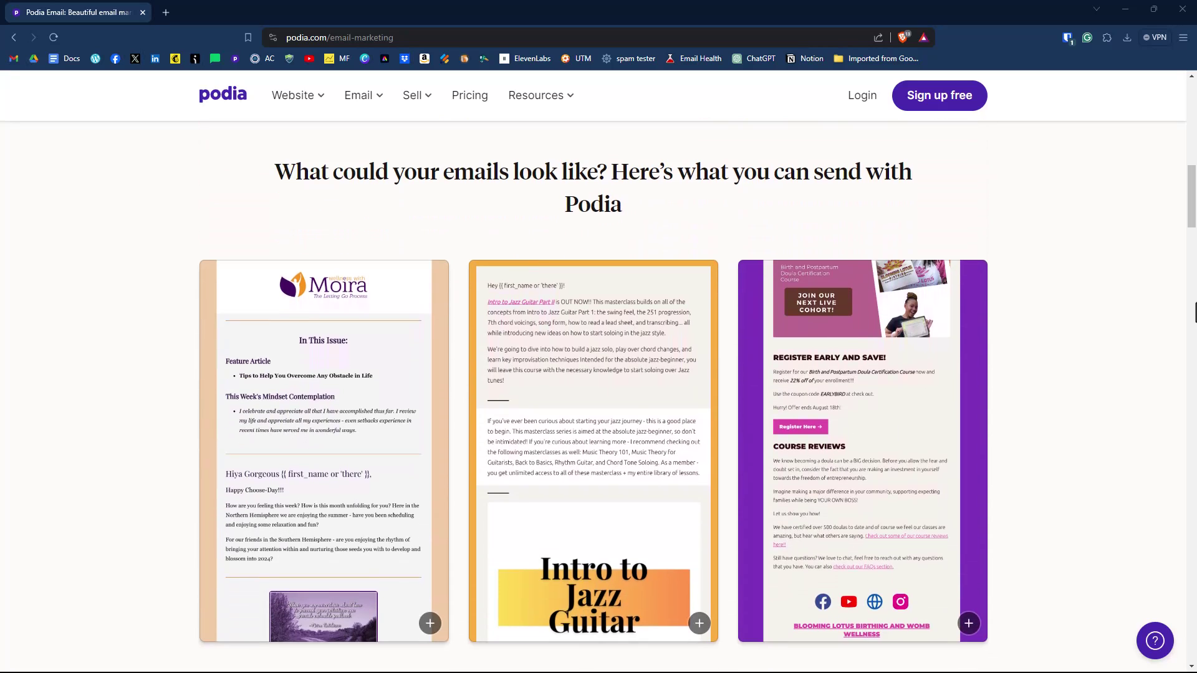
scroll(1194, 311, "down", 5)
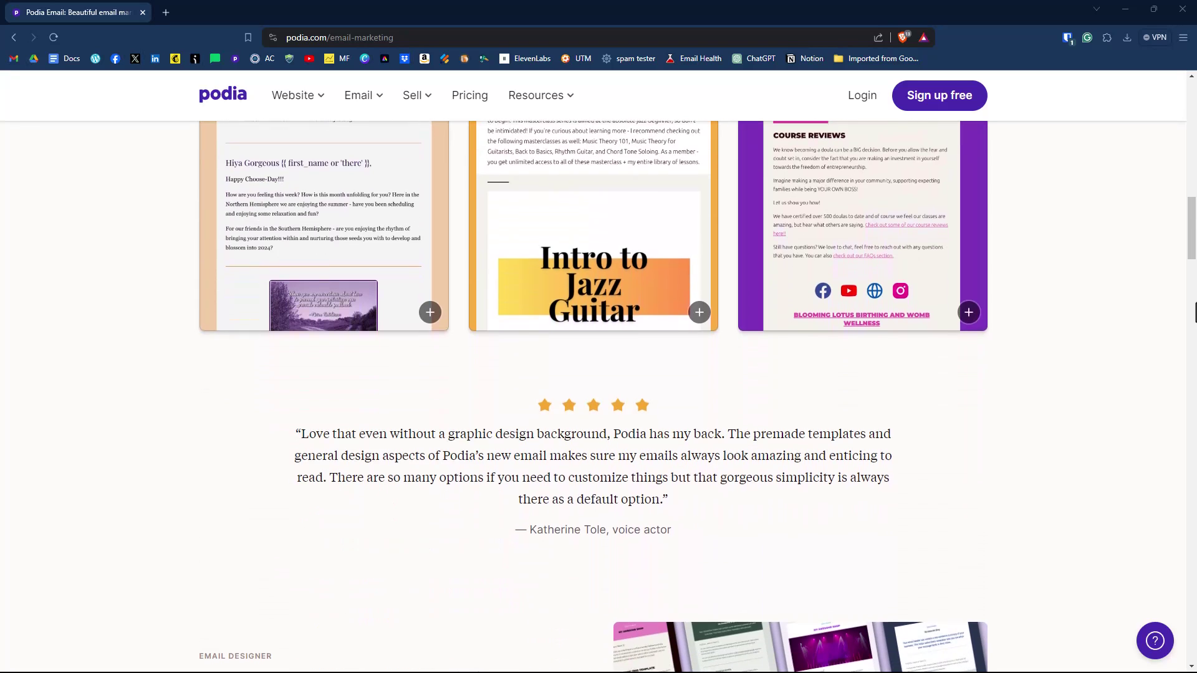
scroll(1194, 311, "down", 7)
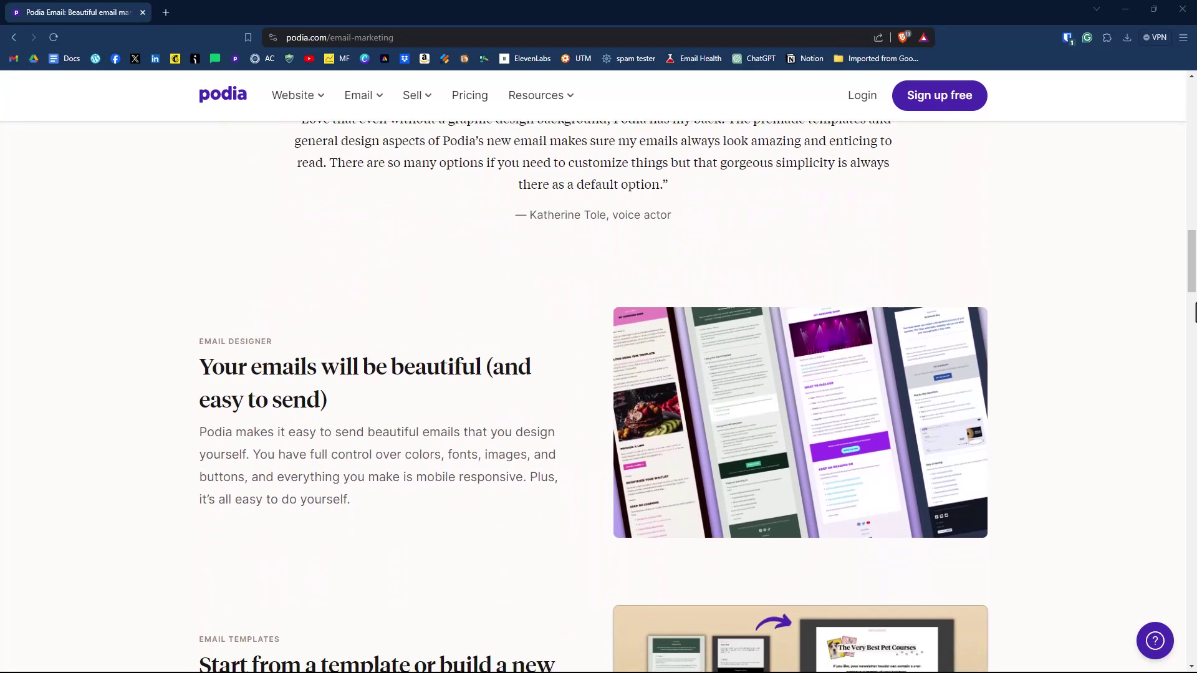
scroll(1194, 311, "down", 6)
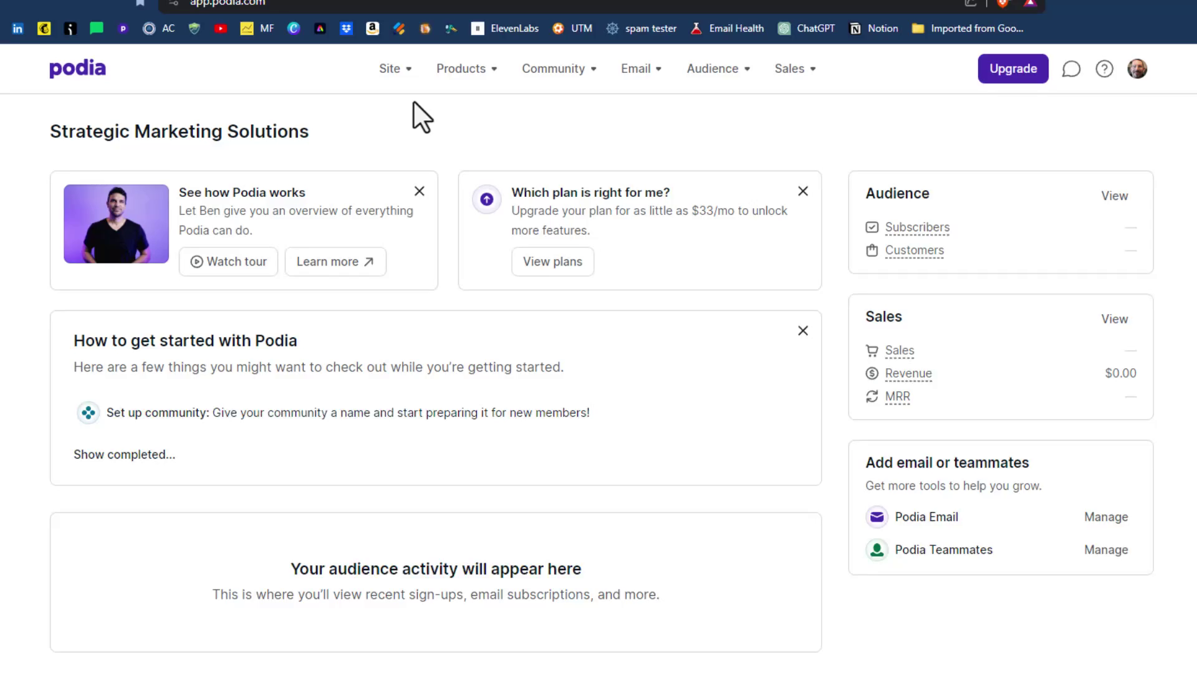
left_click(399, 71)
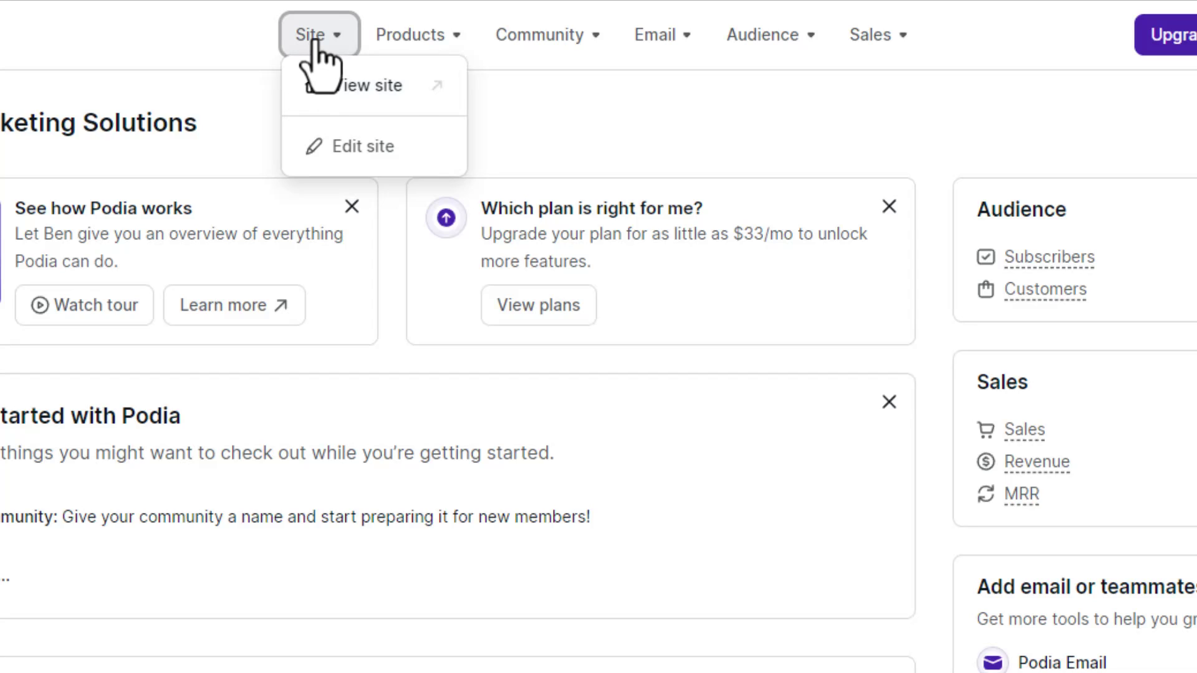
left_click(427, 37)
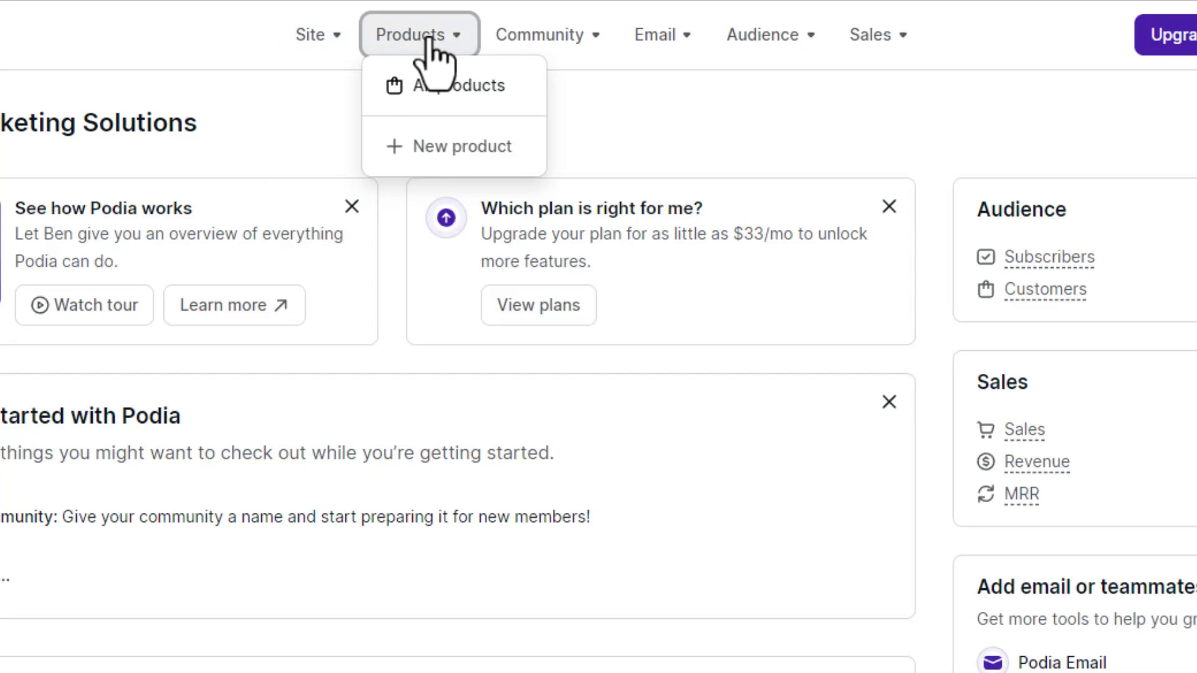
left_click(436, 155)
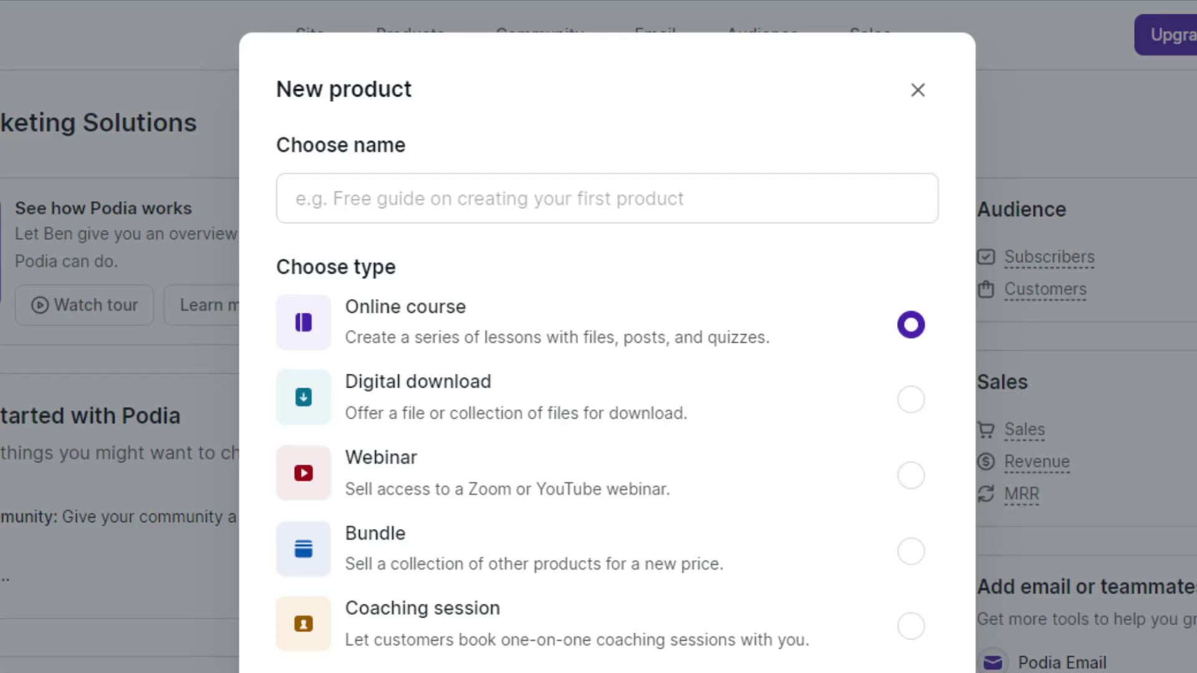
key("Escape")
left_click(564, 36)
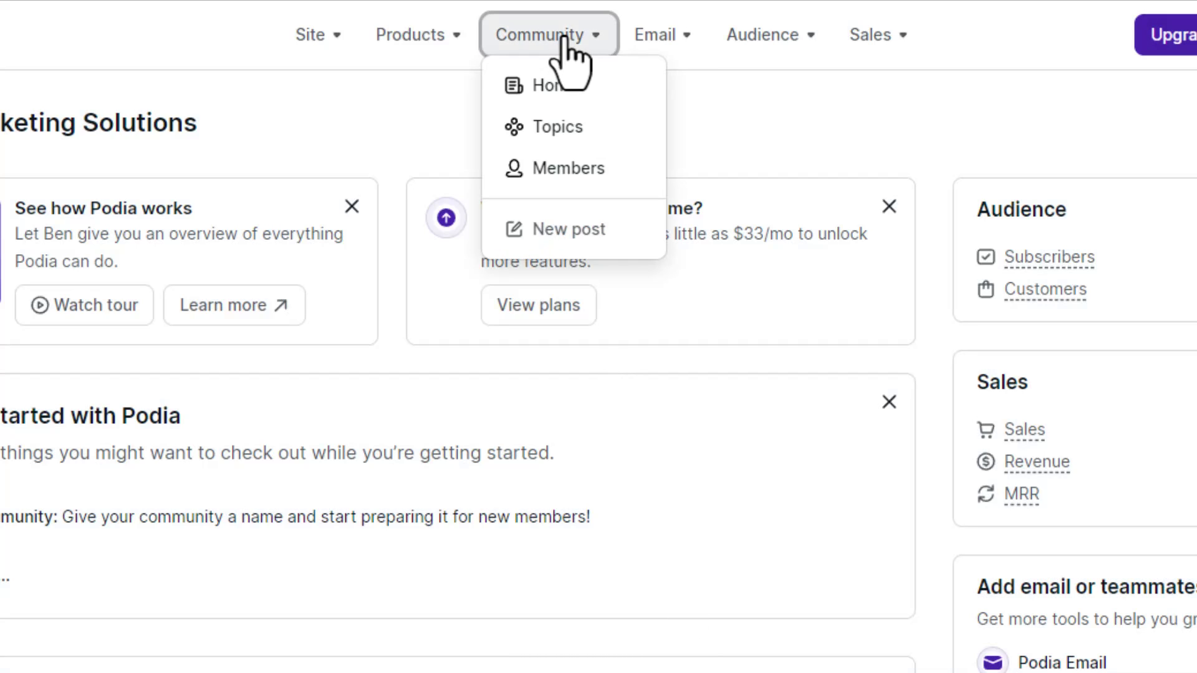
left_click(595, 37)
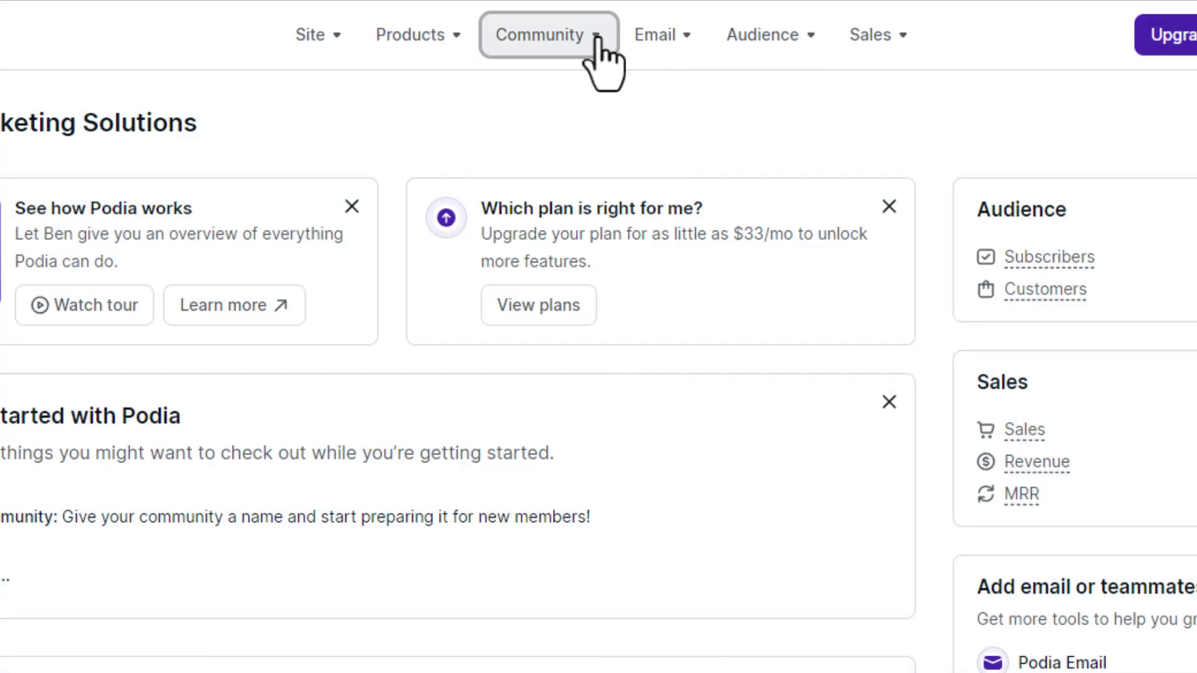
left_click(665, 37)
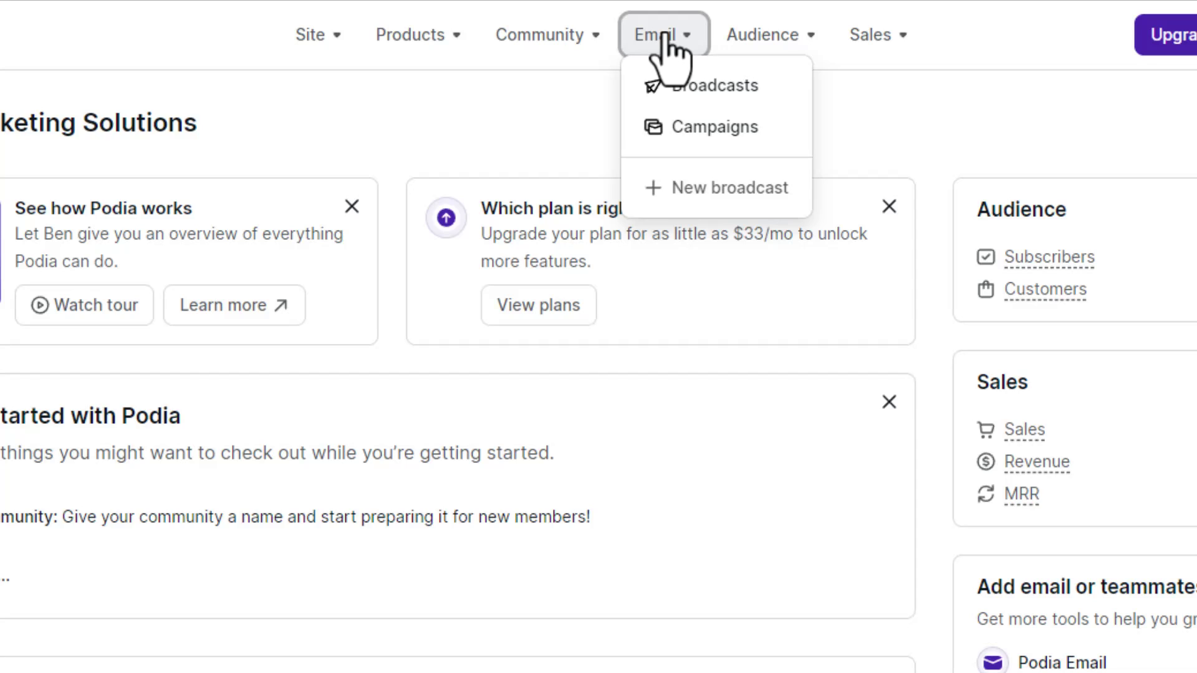
left_click(793, 38)
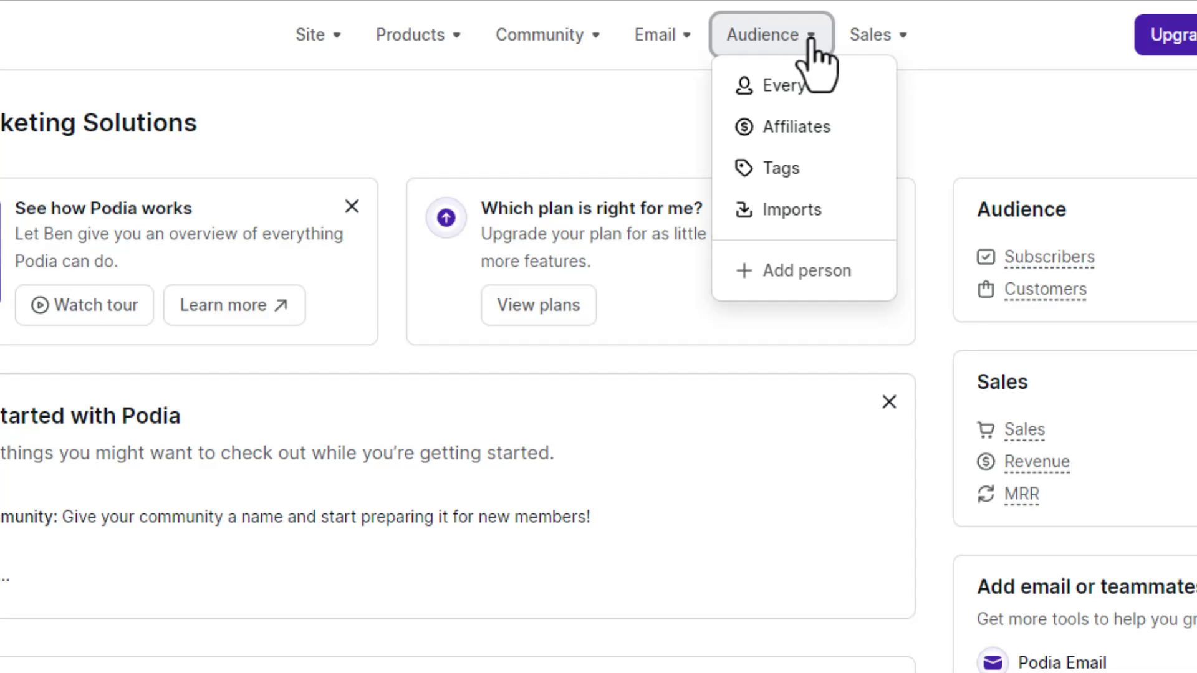
left_click(869, 43)
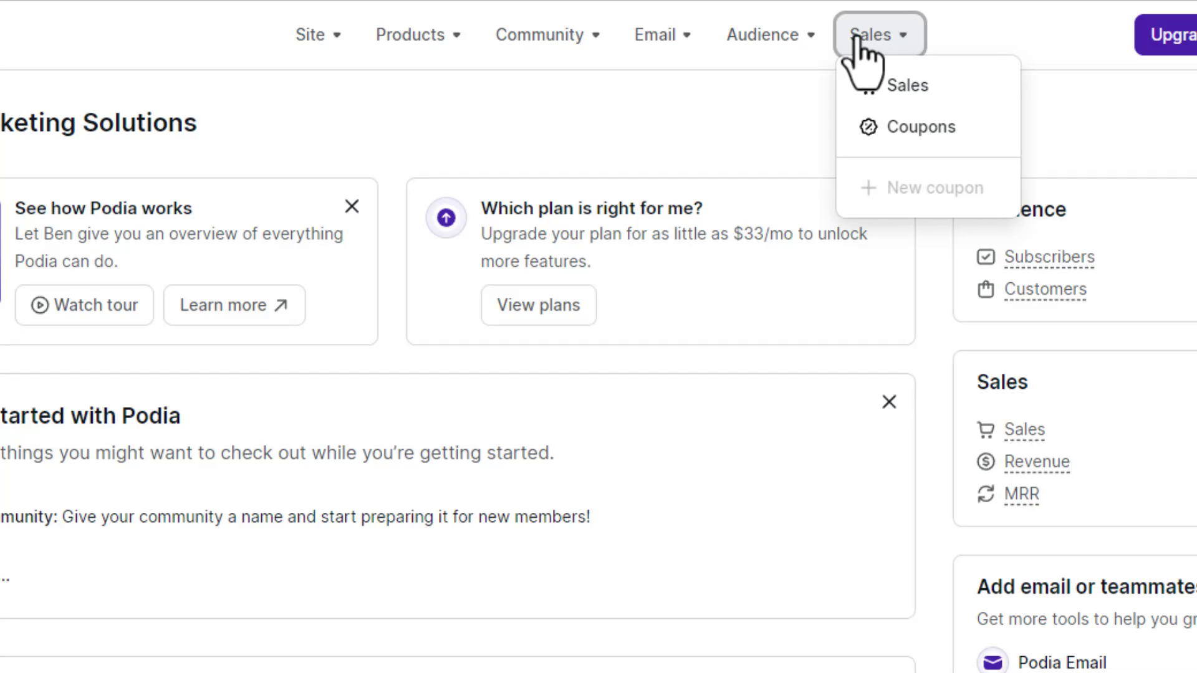
left_click(779, 103)
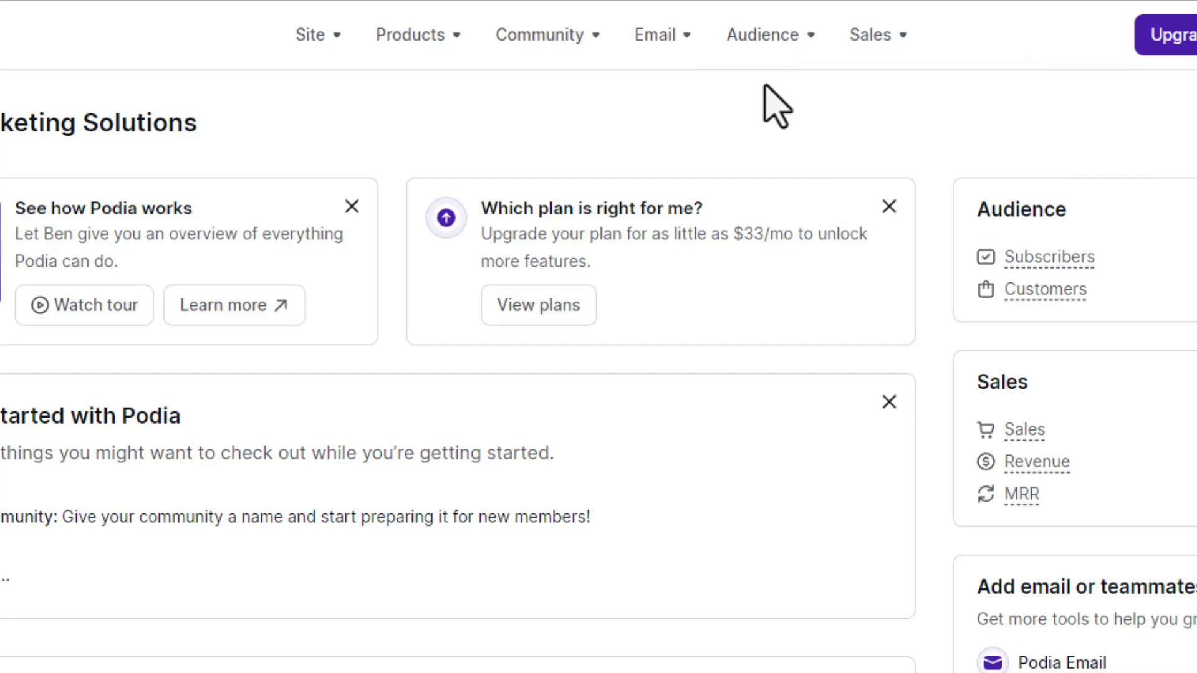
left_click(315, 34)
Step: Open the homepage in the site editor and look down to its email signup section
left_click(325, 146)
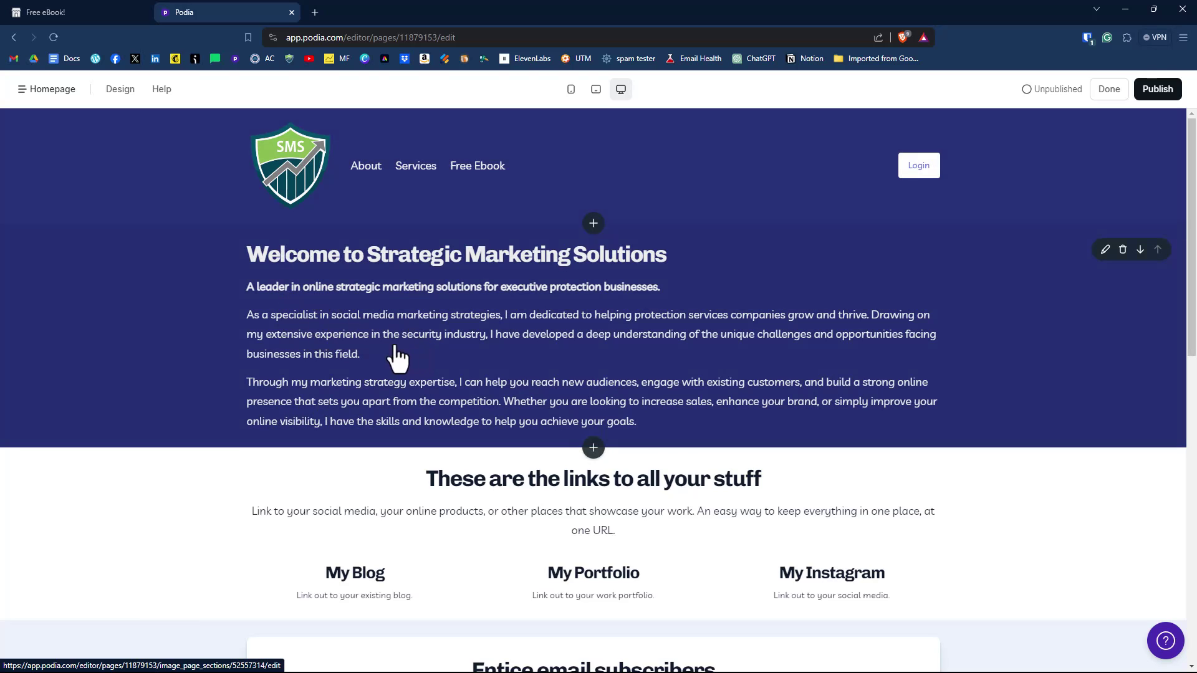
scroll(397, 358, "down", 3)
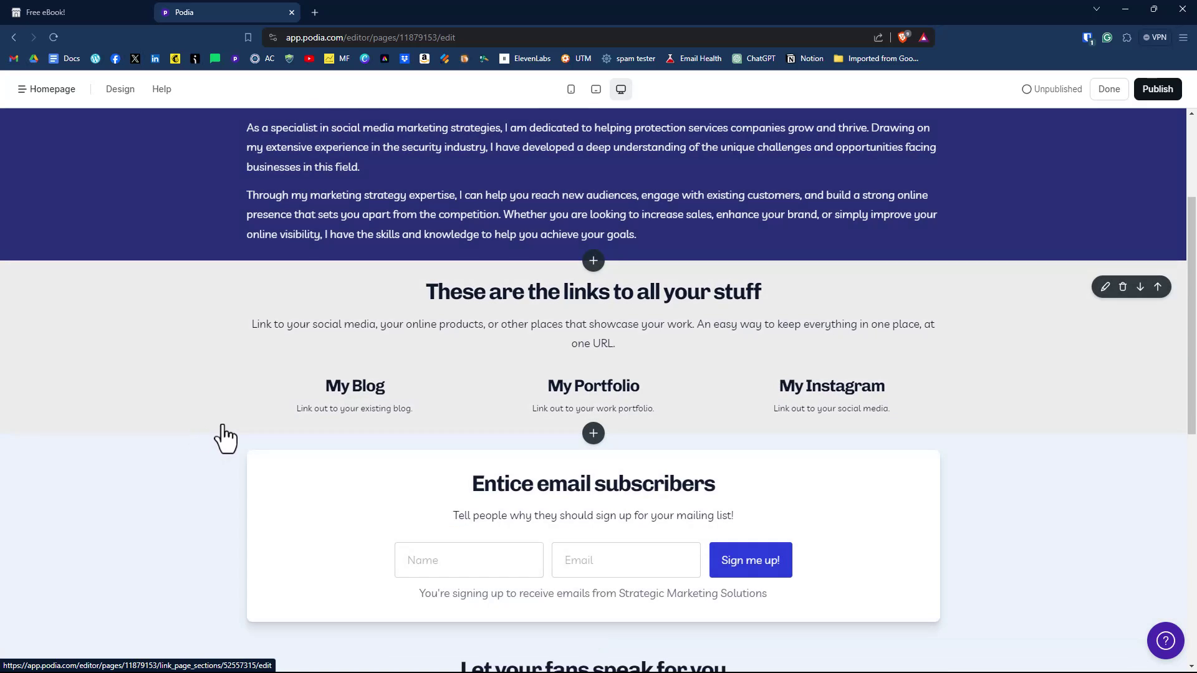
scroll(213, 124, "up", 3)
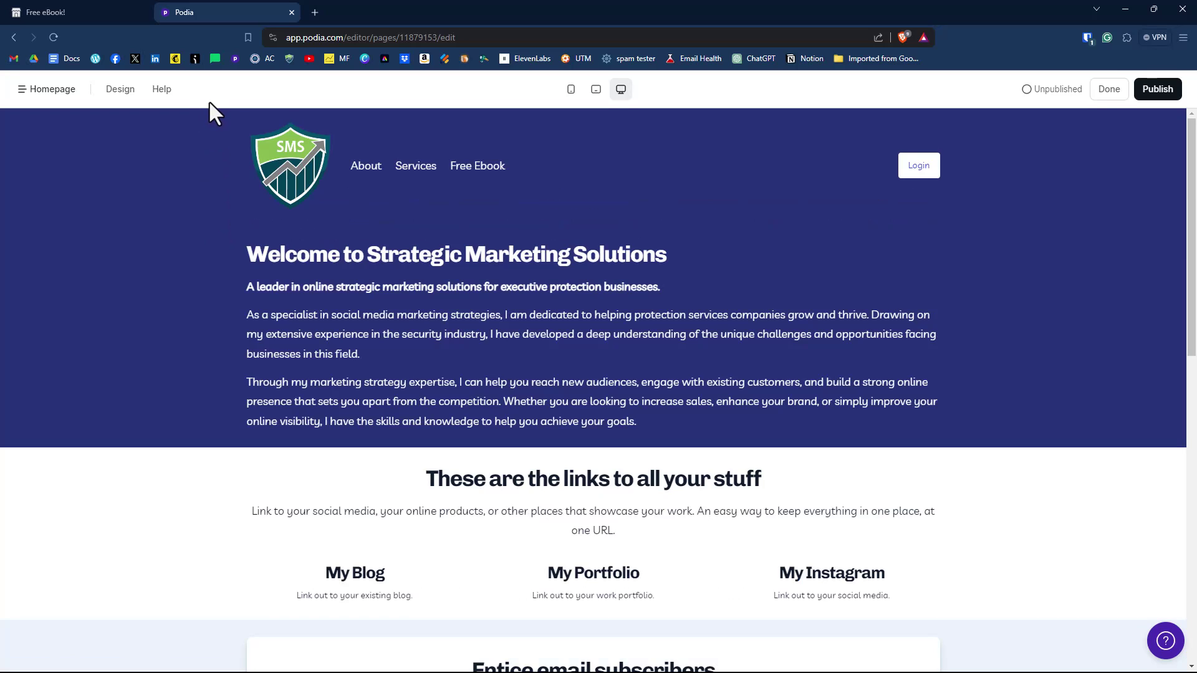
Step: Create a new blank page and bring up the Insert section choices between header and footer
left_click(37, 98)
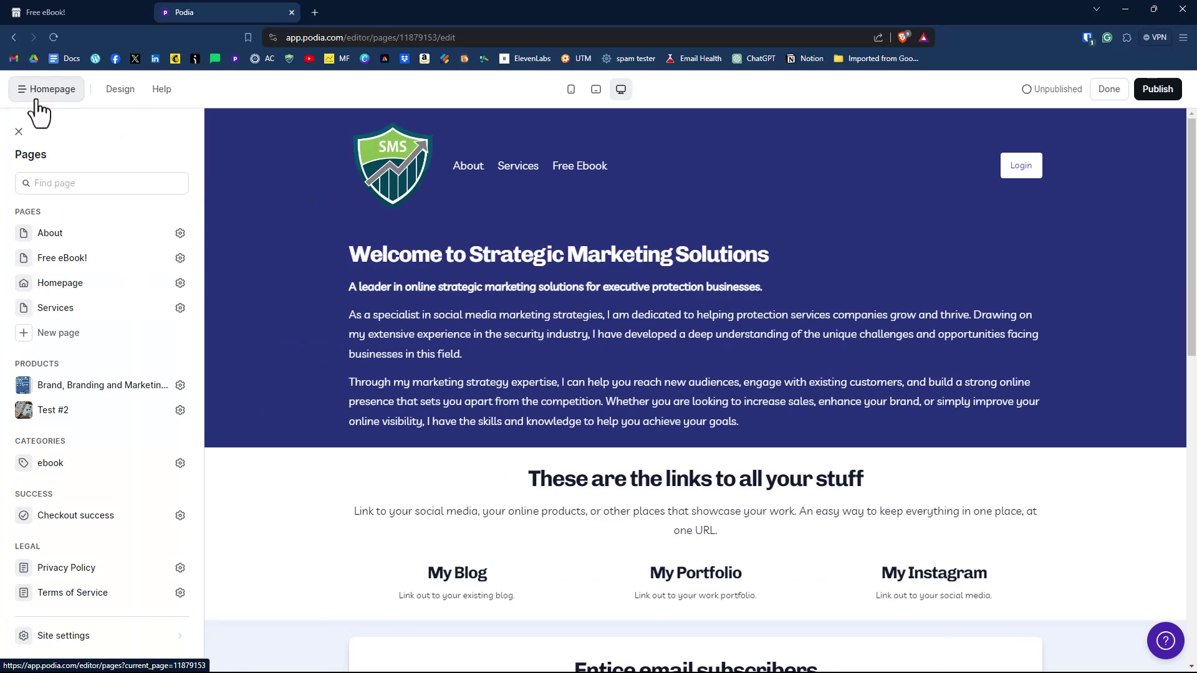
left_click(58, 332)
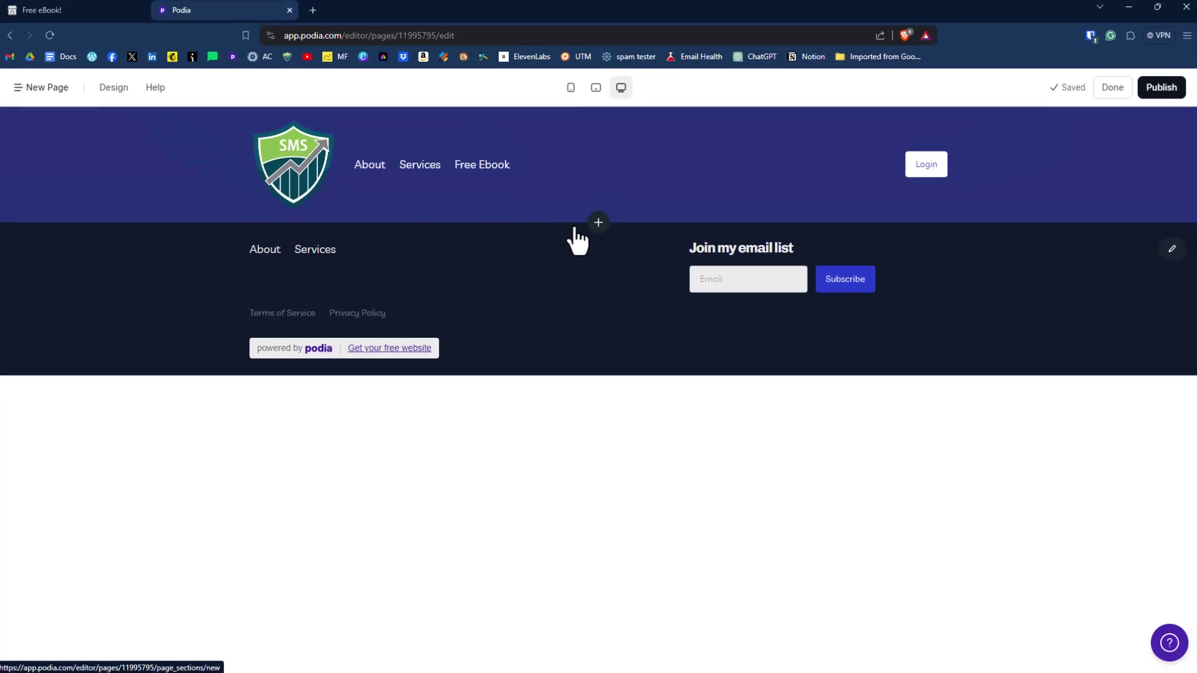
left_click(575, 228)
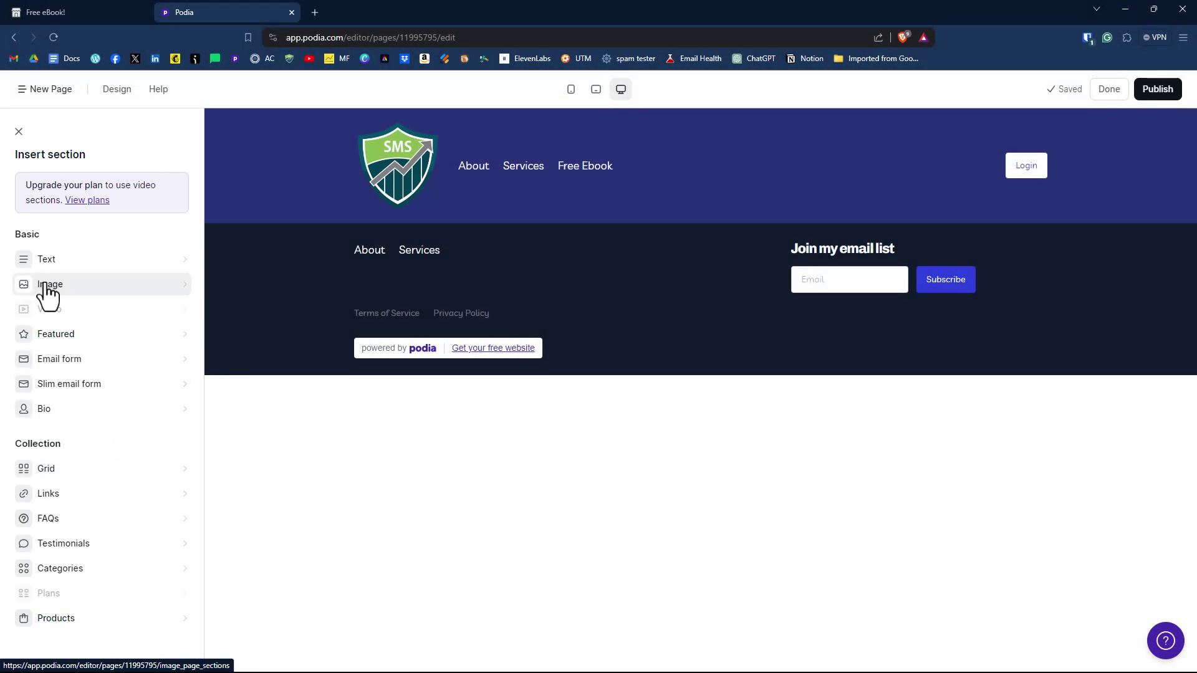
Step: Add an image section and upload the ebook cover image from the computer
left_click(48, 285)
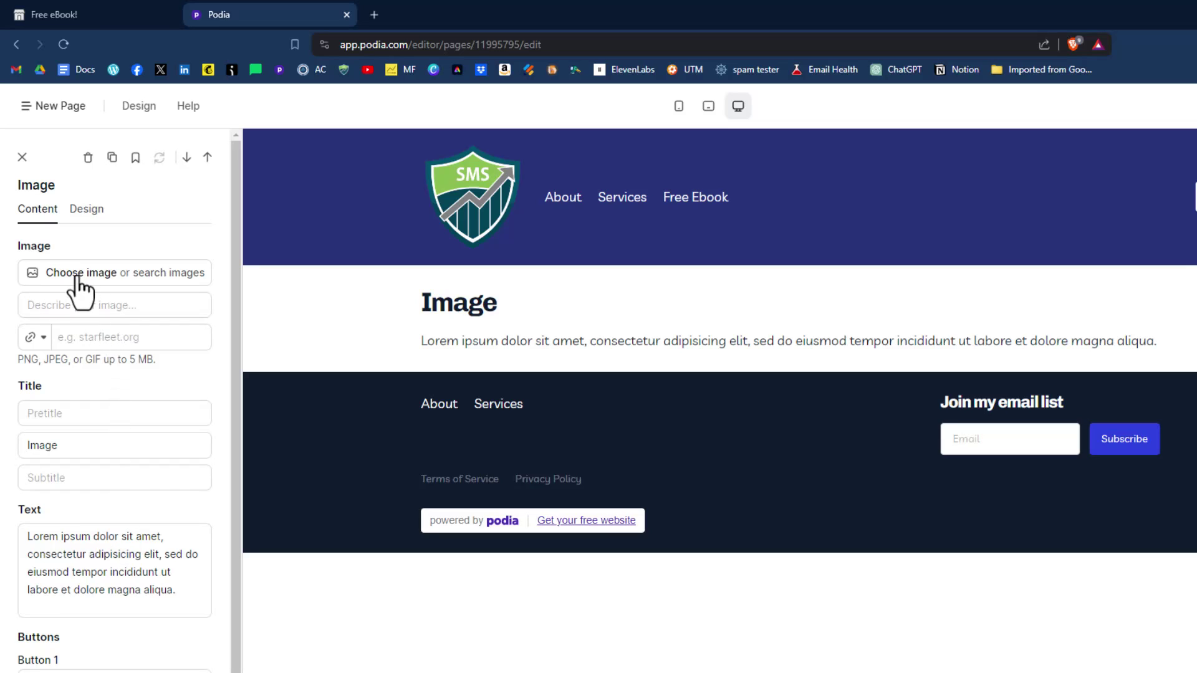
left_click(181, 281)
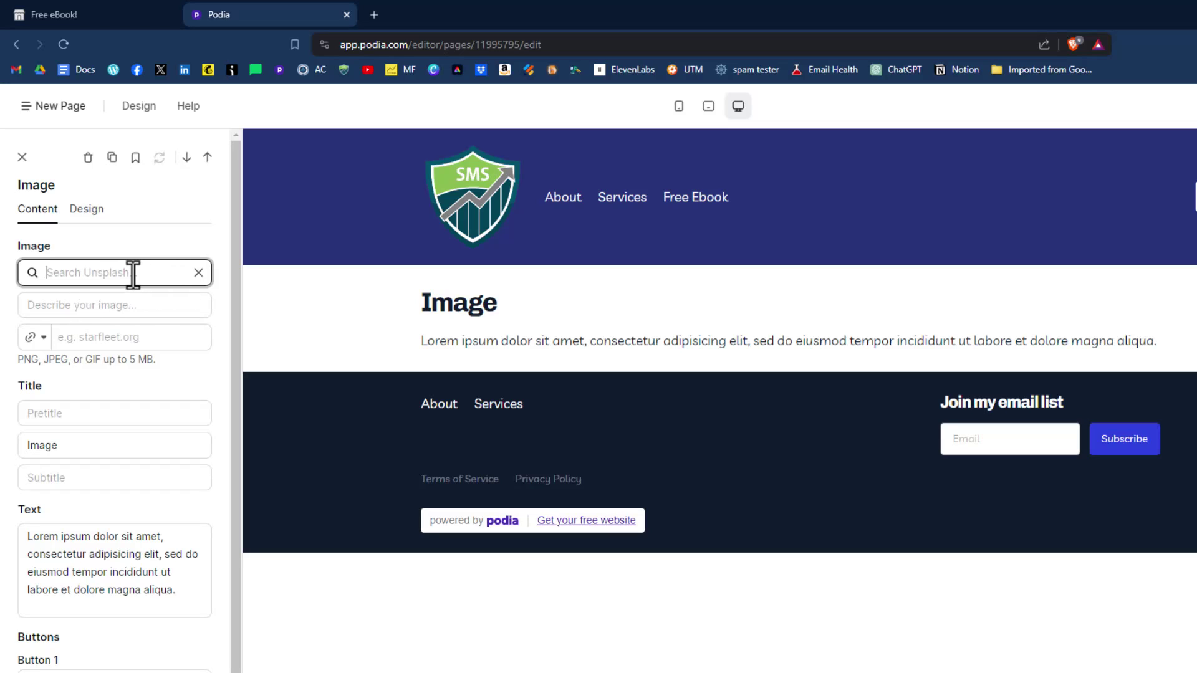
left_click(198, 273)
left_click(88, 274)
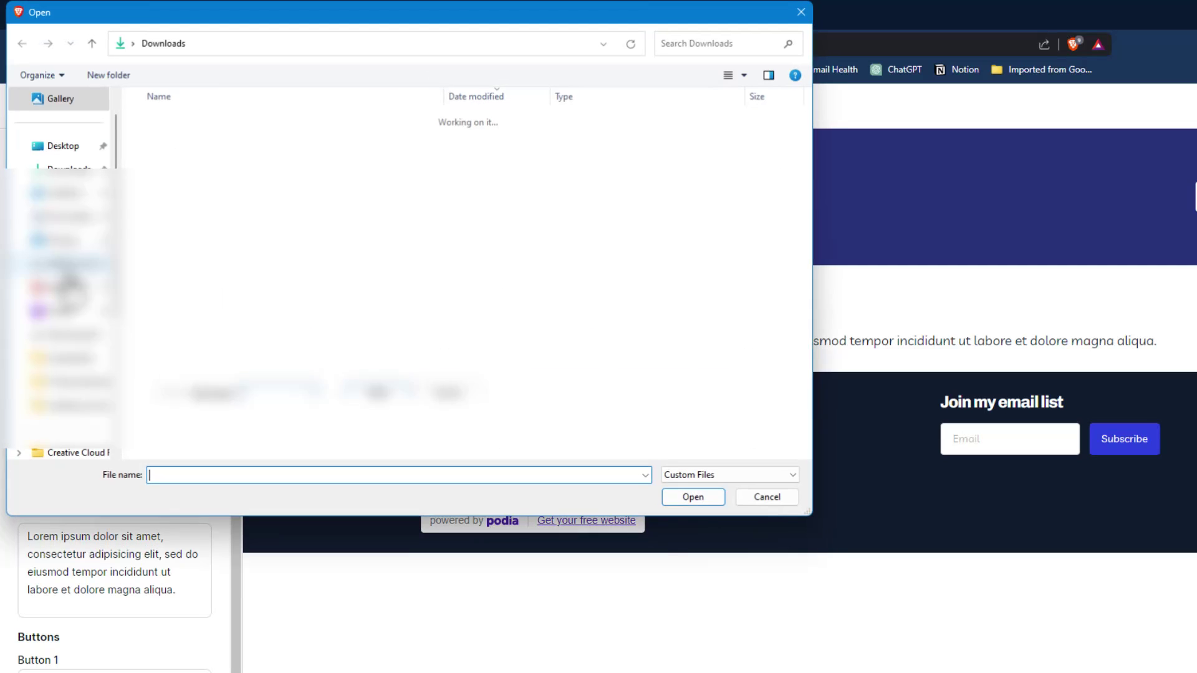
left_click(255, 141)
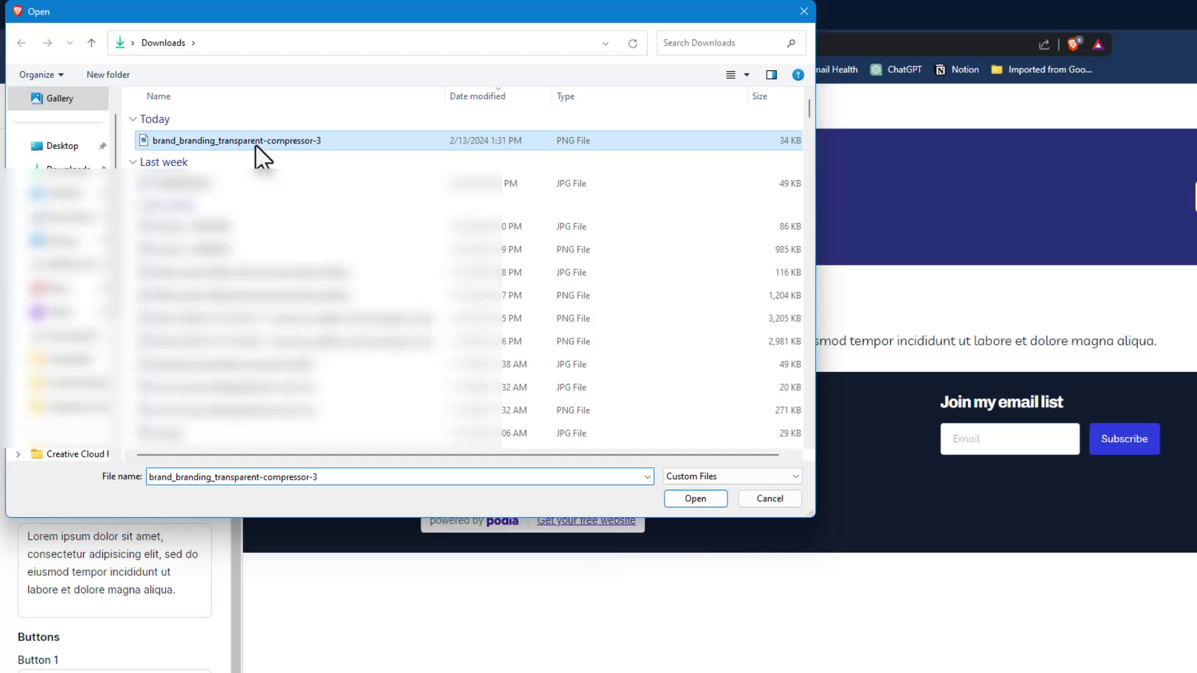
left_click(706, 496)
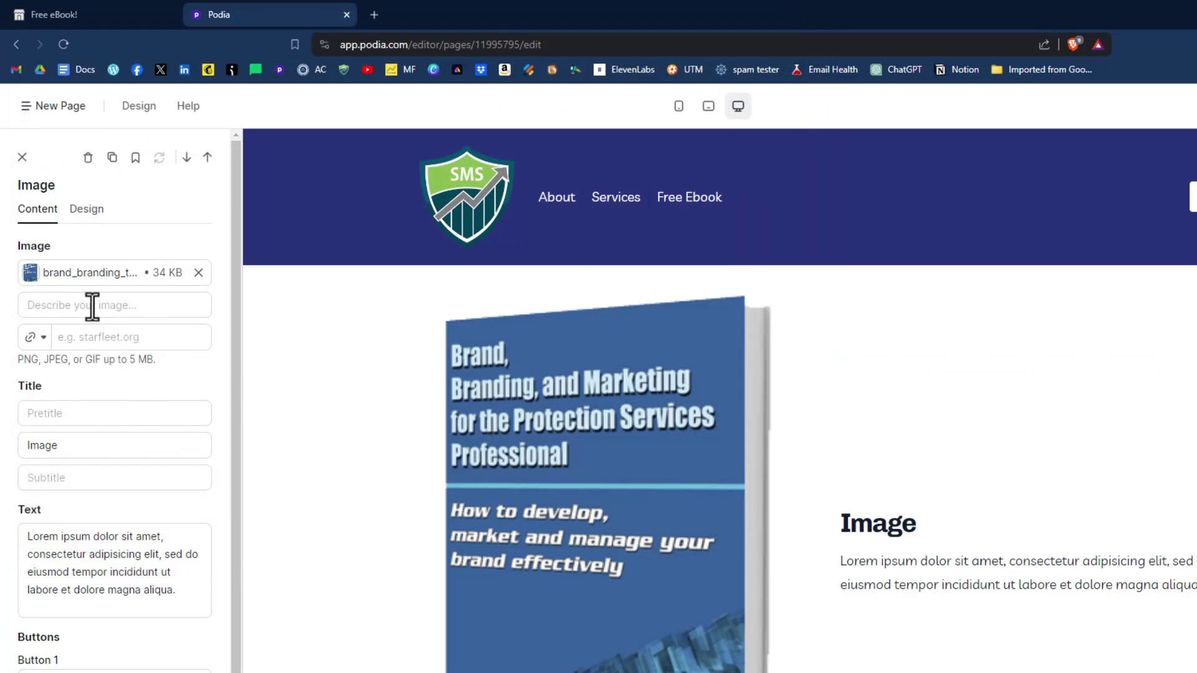
Step: Set alt text 'Branding eBook', title 'Free Ebook 2!', and paste the eBook description
left_click(92, 306)
type("Bran")
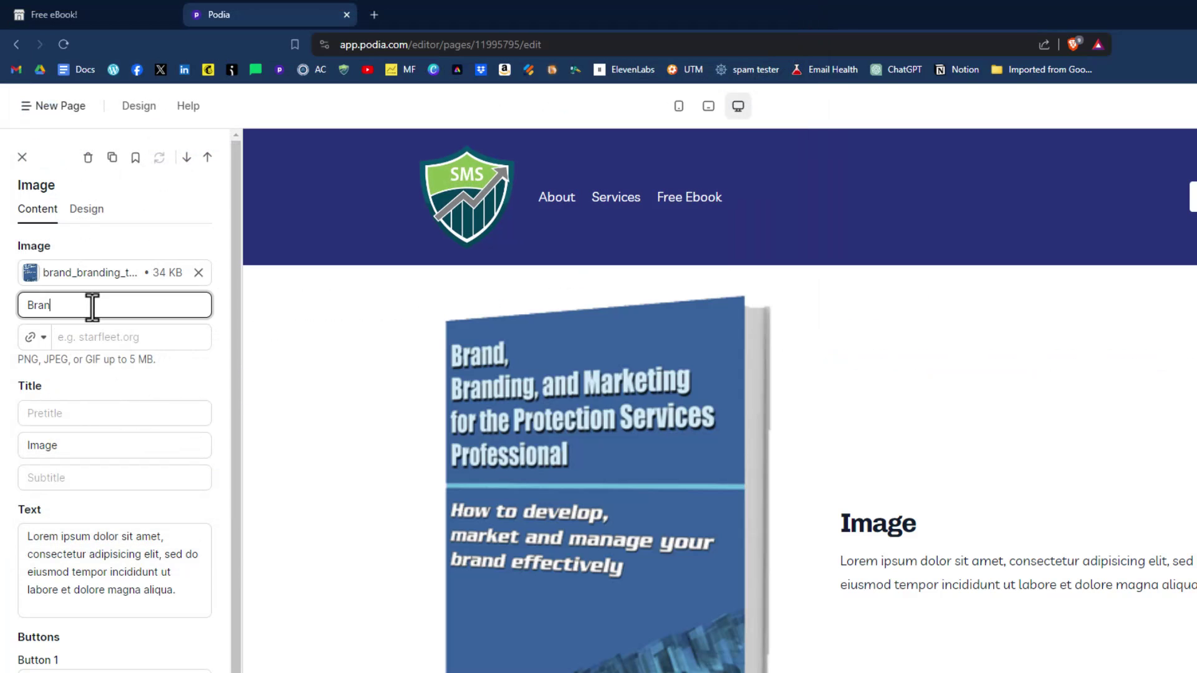
type("ding eBook")
left_click(65, 447)
left_click_drag(64, 447, 26, 446)
type("Free Ebook 2")
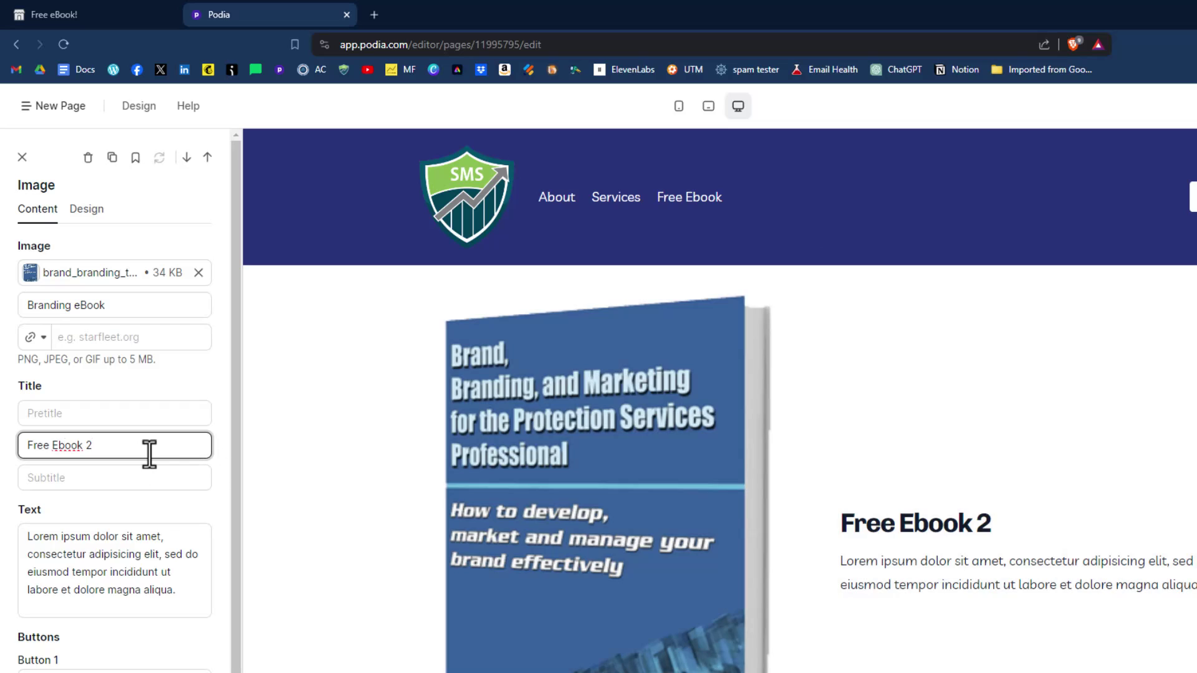
type("!")
triple_click(84, 581)
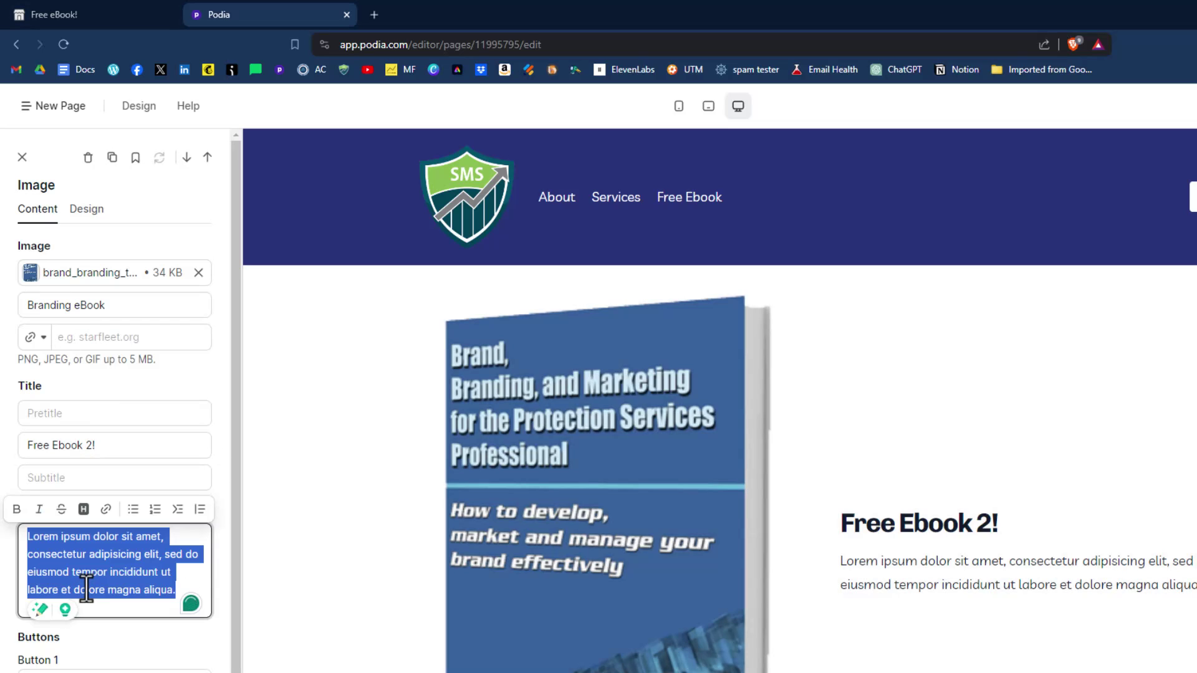
type("This 24-page eBook is for those protection services professionals who are new to the industry and for security and executive protection company owners who want to take their business to the next level by leveraging the power of social media and marketing their brand effectively.")
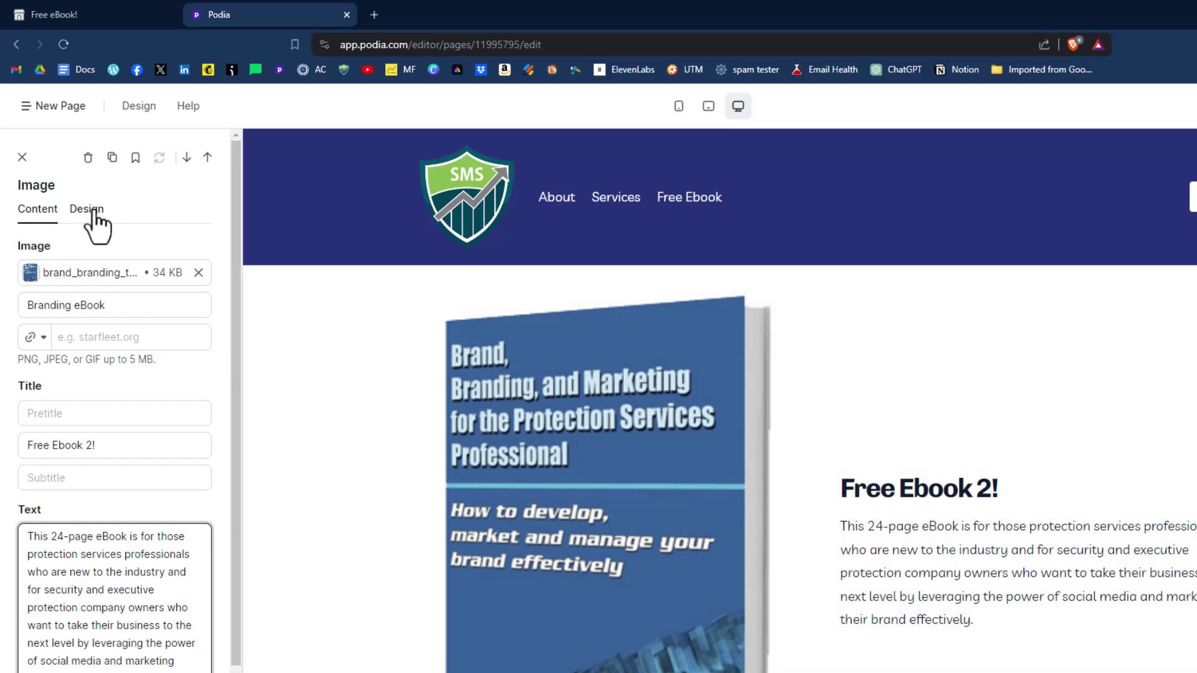
Step: Left-align the ebook text and reduce the cover image's media width
left_click(93, 211)
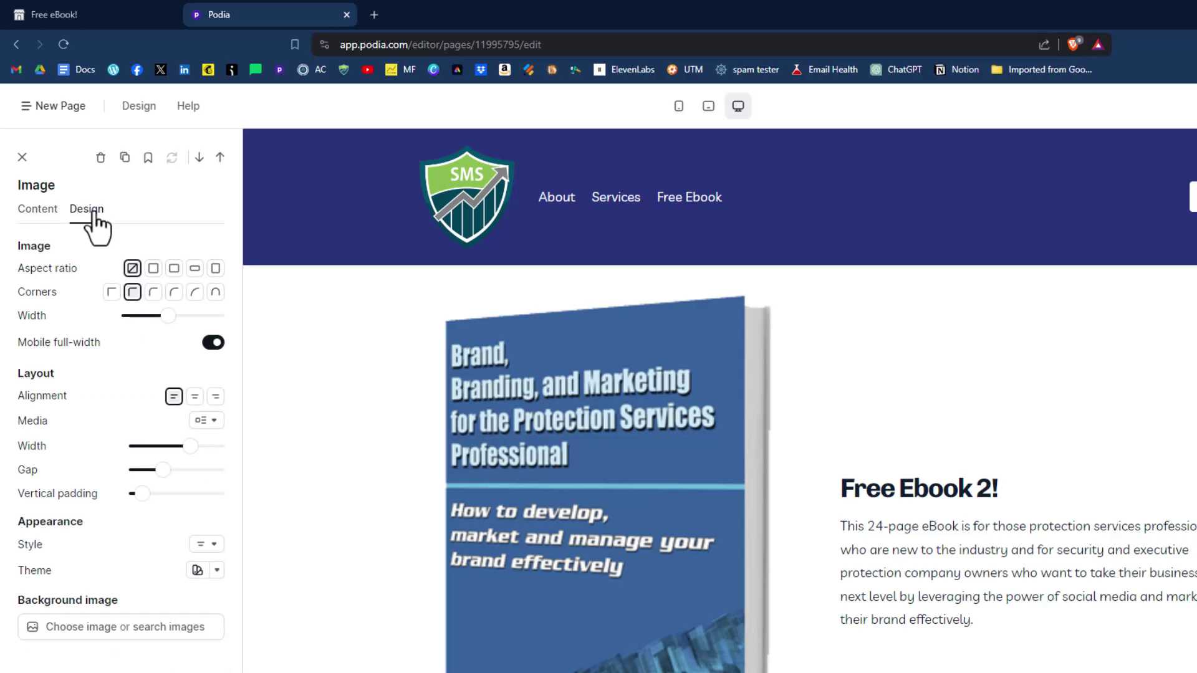
left_click_drag(169, 316, 138, 316)
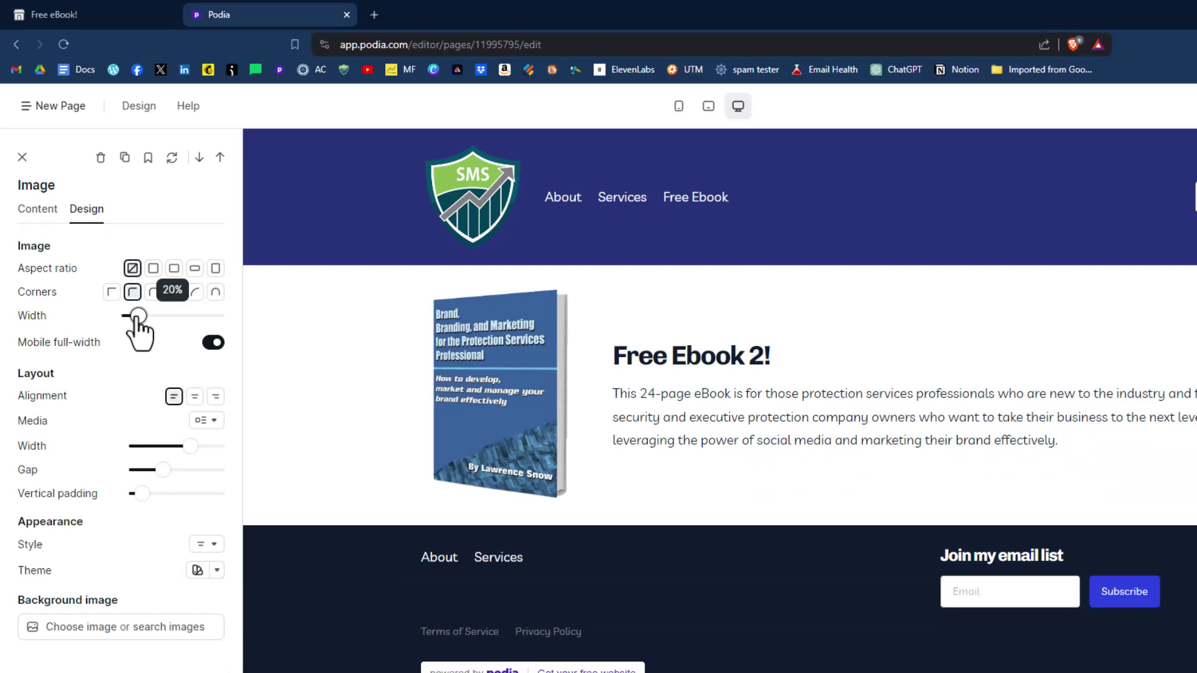
left_click(194, 399)
left_click(215, 398)
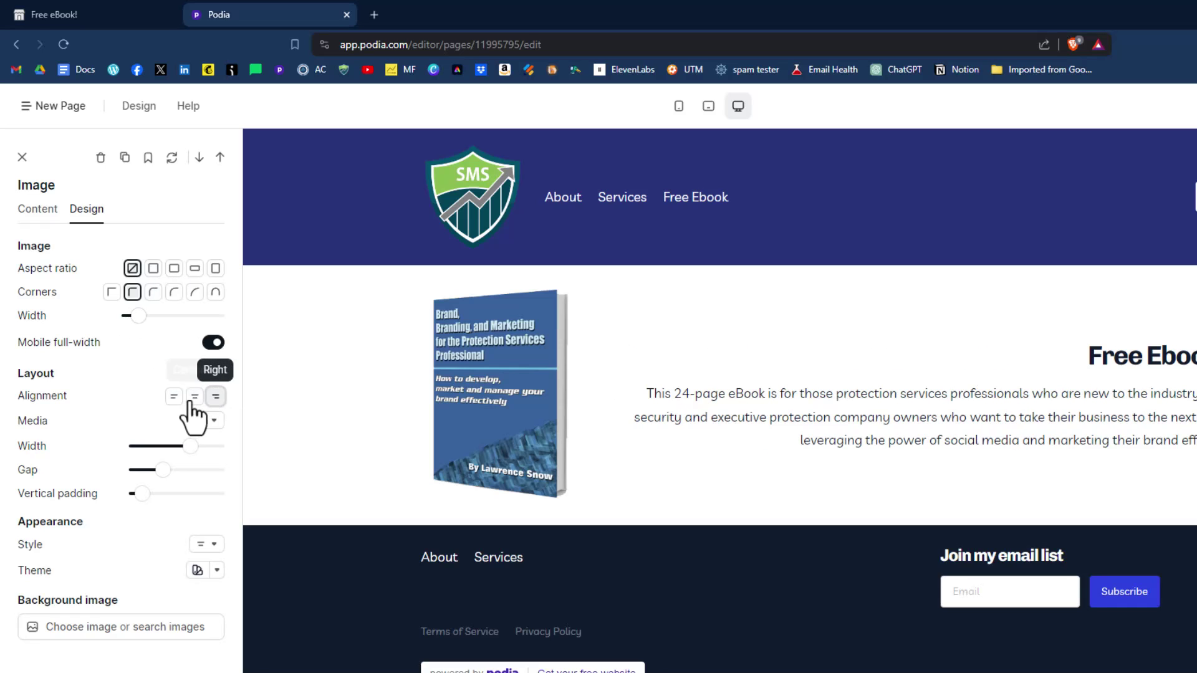
left_click(174, 402)
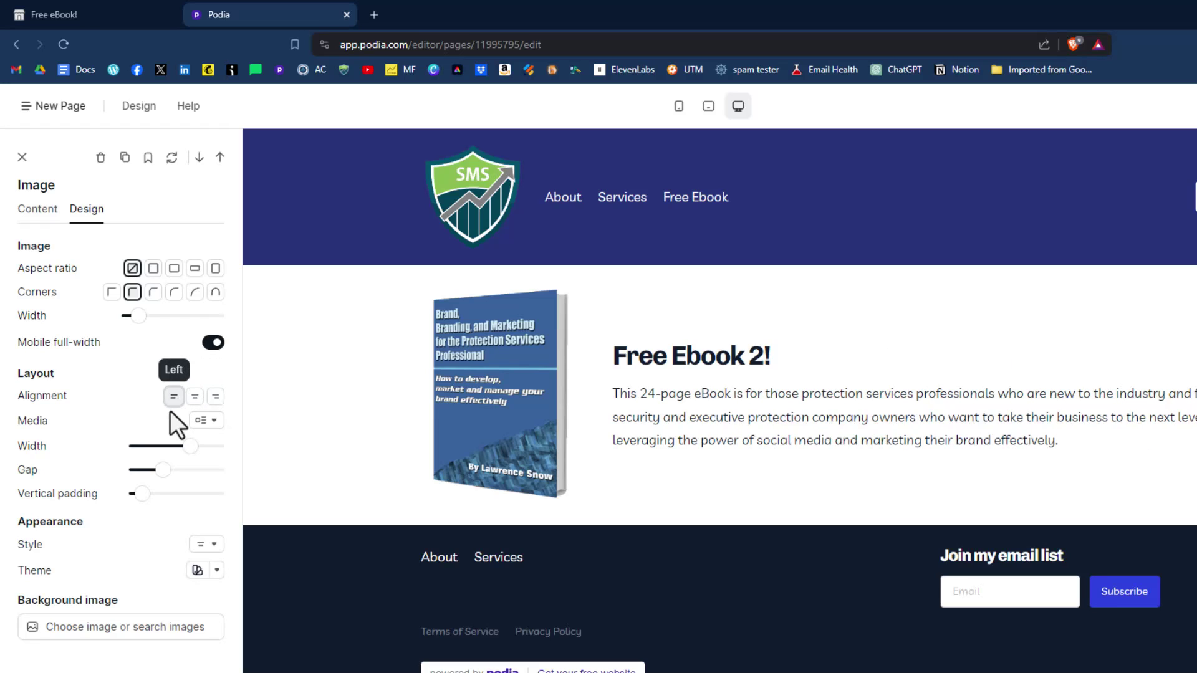
mouse_move(191, 447)
left_mouse_down()
mouse_move(138, 449)
mouse_move(183, 448)
left_mouse_up()
Step: Set the ebook section's style to Card
left_click(205, 546)
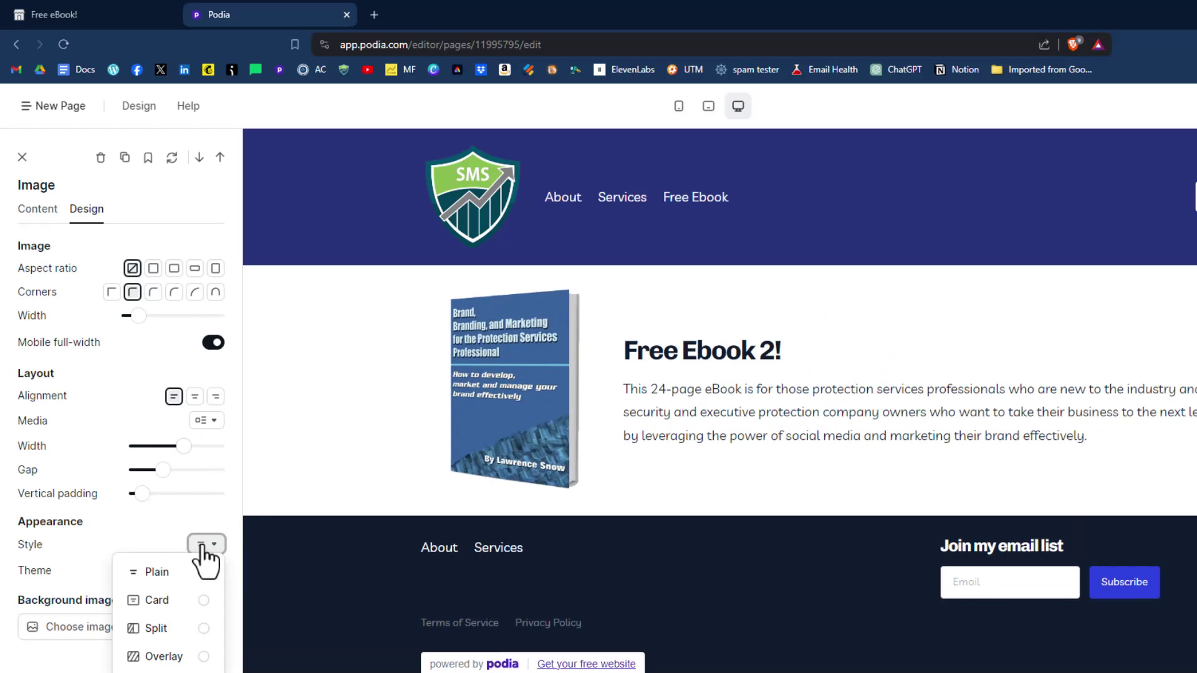
left_click(206, 602)
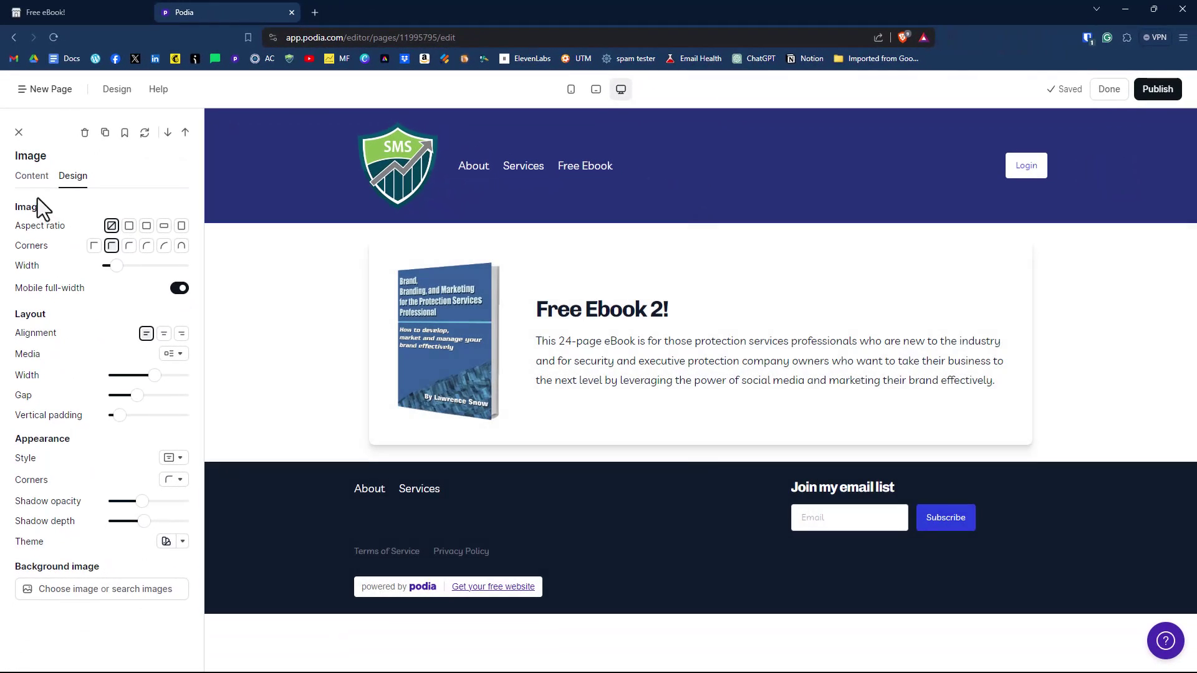
left_click(30, 180)
scroll(107, 461, "down", 2)
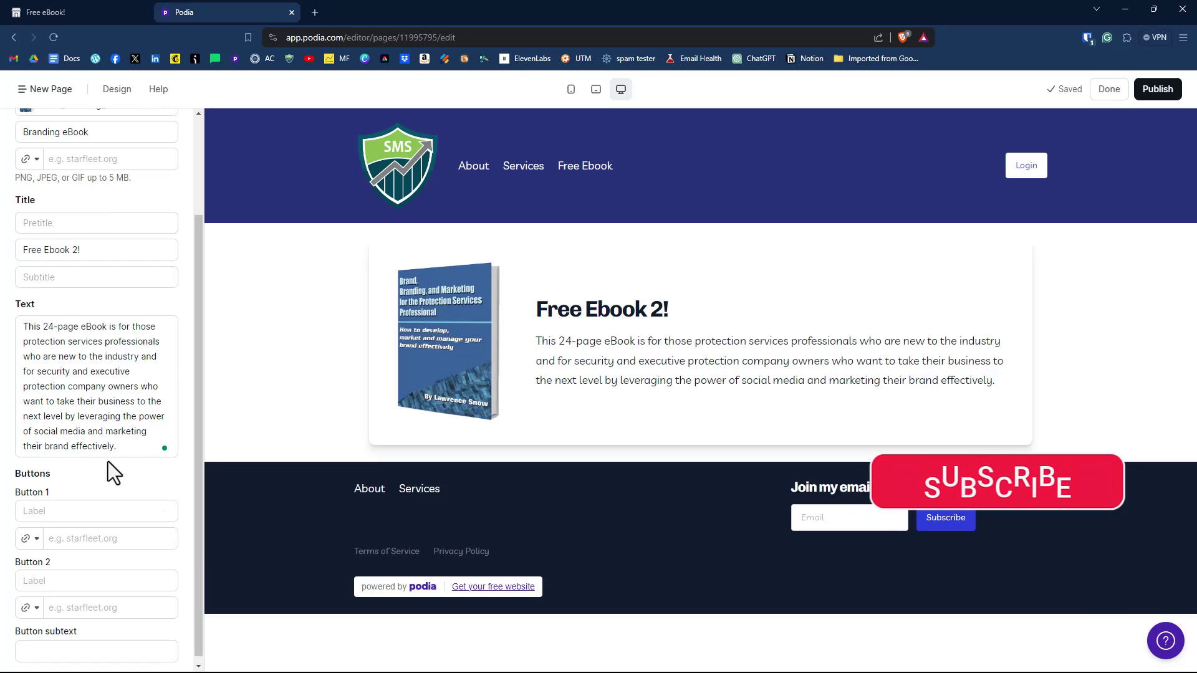
scroll(122, 485, "up", 2)
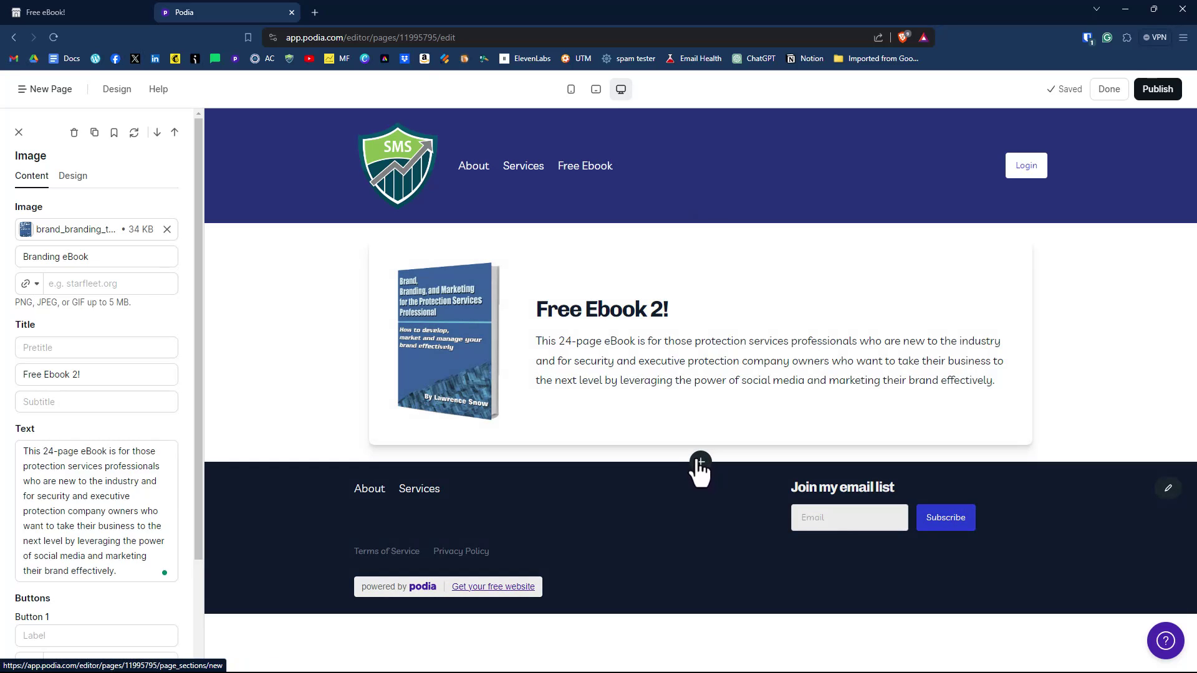
Step: Insert a text section below the ebook card, replacing the lorem ipsum with the lessons list
left_click(699, 465)
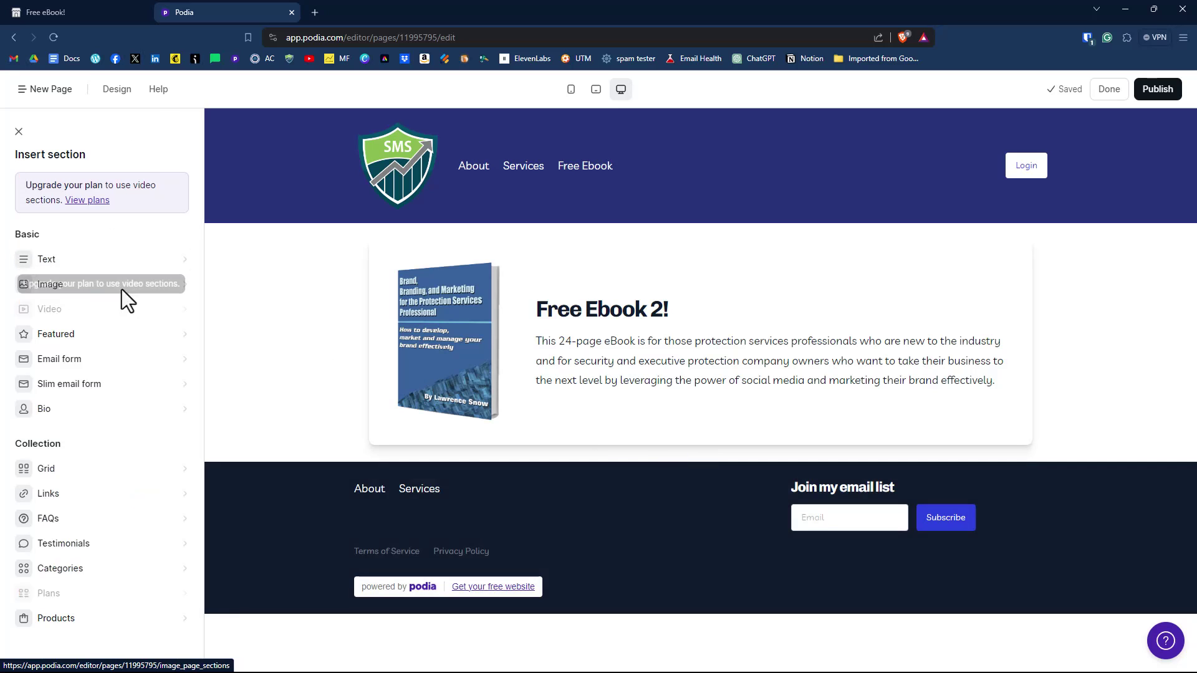
left_click(47, 262)
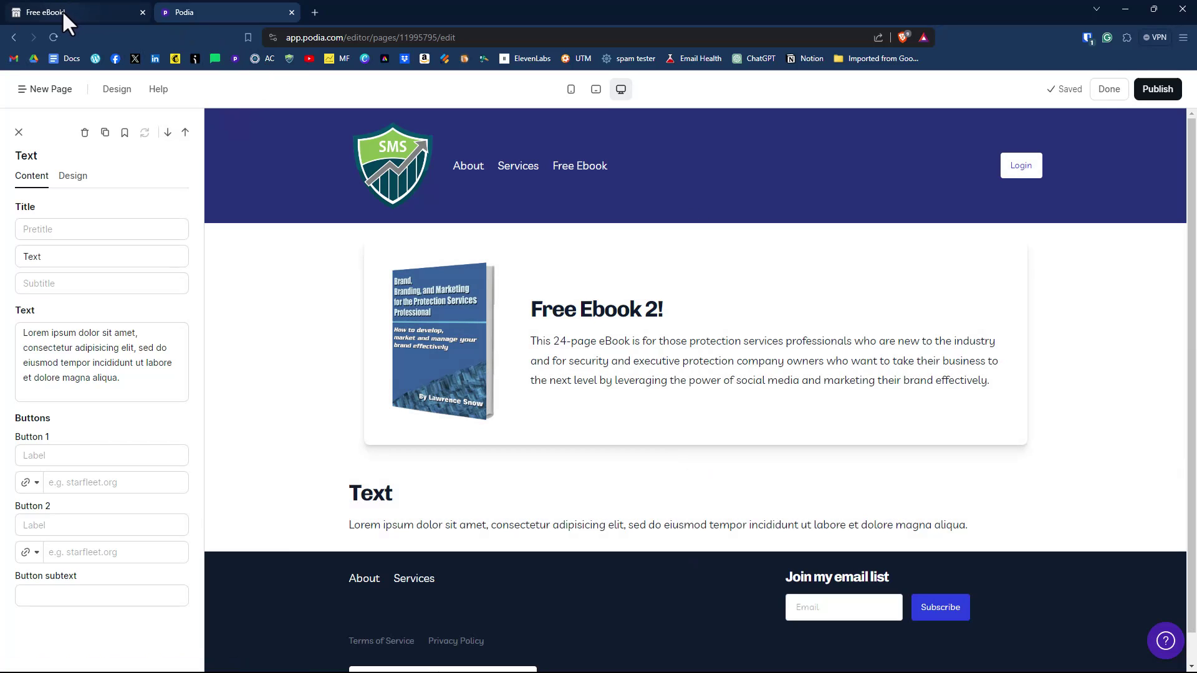
left_click_drag(128, 378, 22, 325)
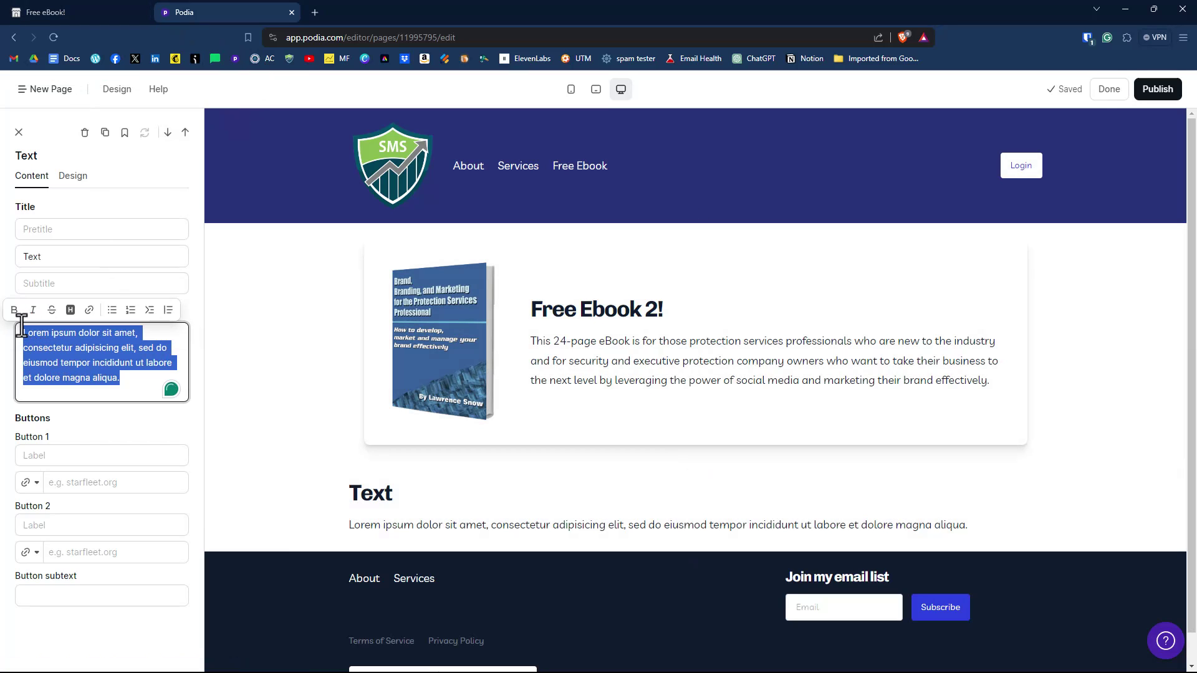
key("ctrl+v")
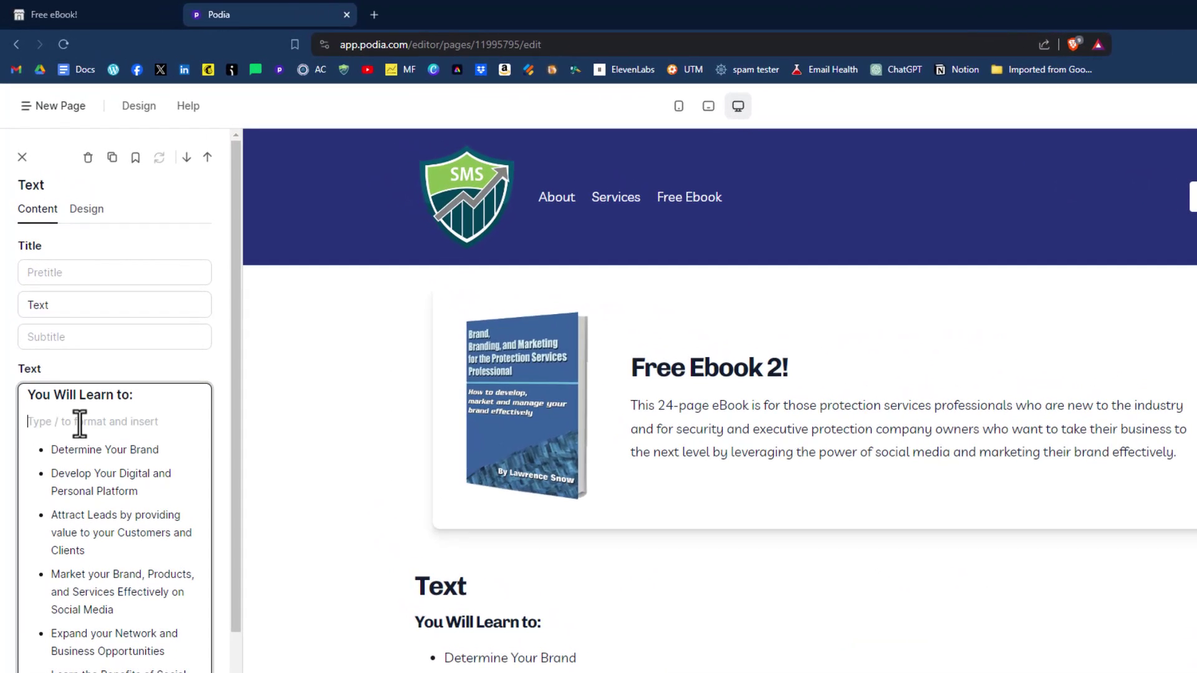
Step: Delete the stray '/' from the lessons list
scroll(79, 424, "down", 1)
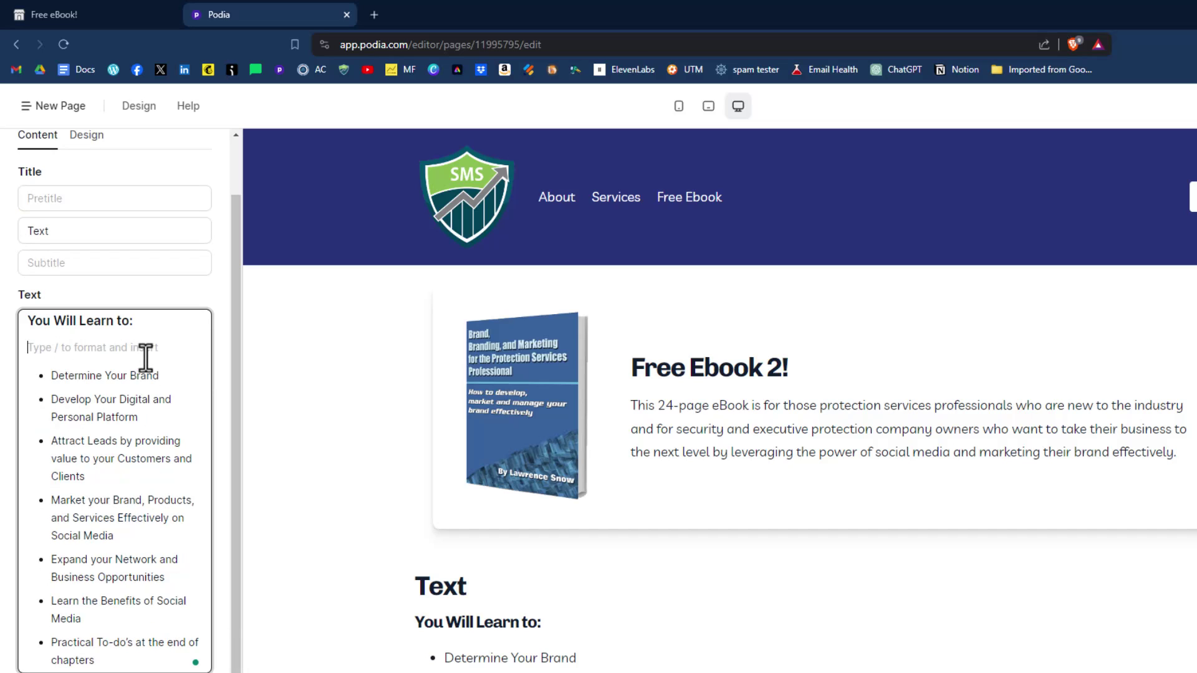
type("/")
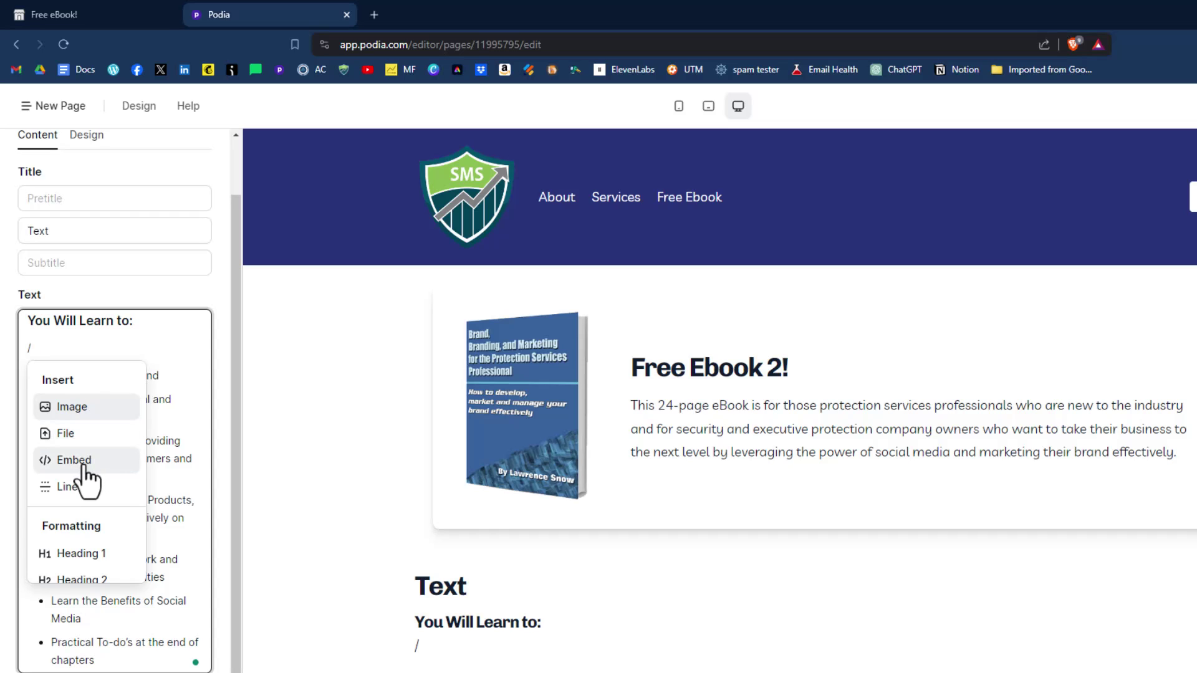
scroll(91, 506, "down", 2)
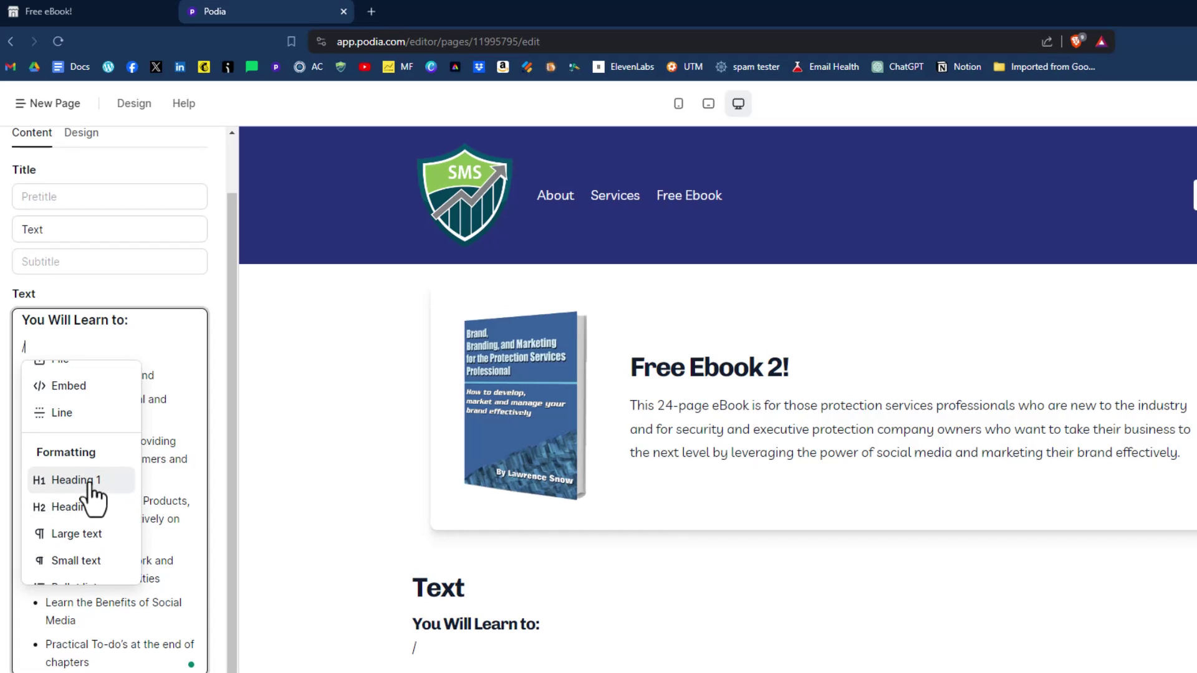
scroll(90, 492, "down", 1)
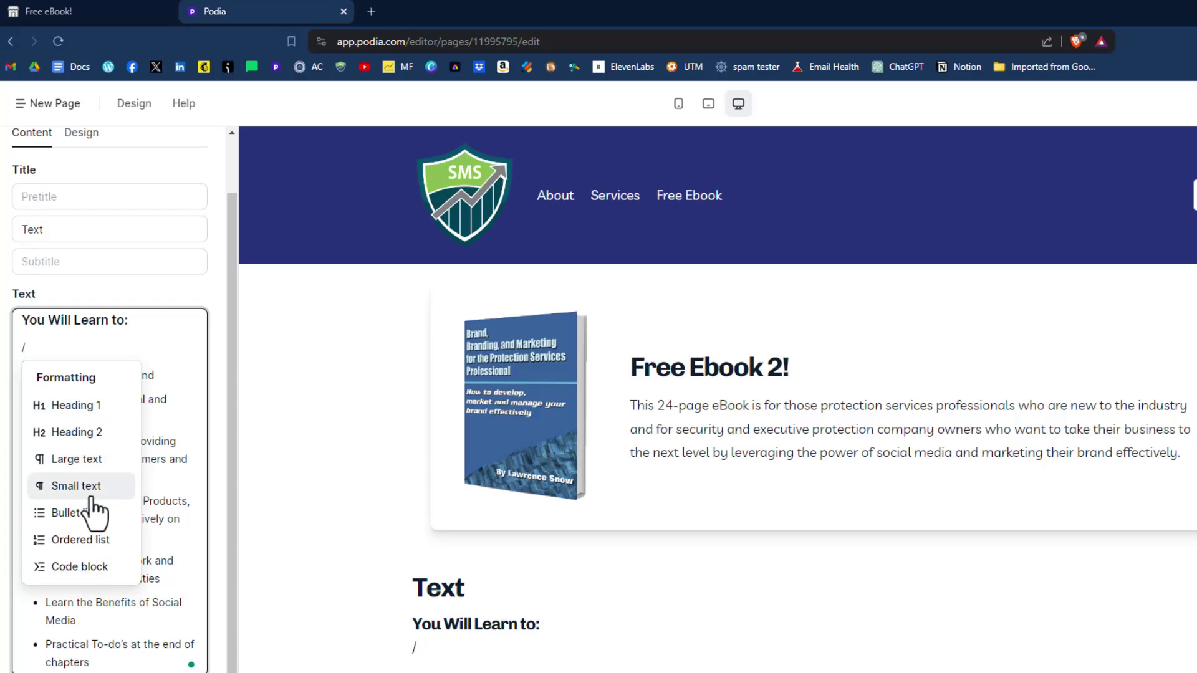
left_click(156, 424)
left_click(59, 349)
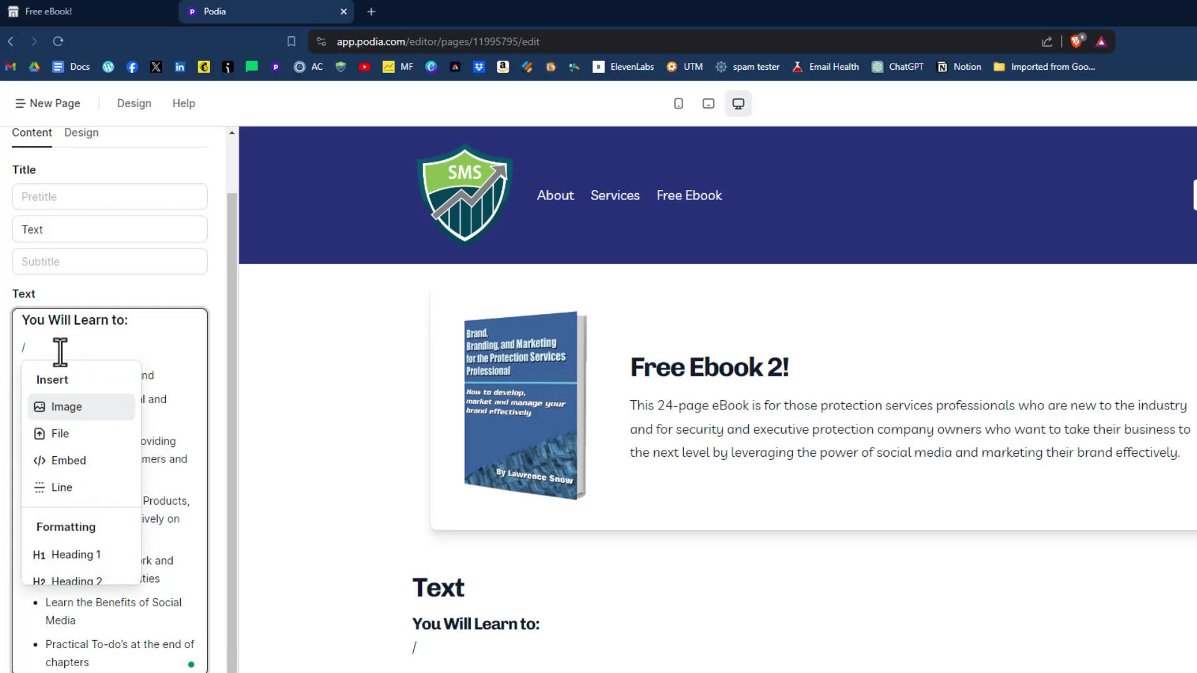
key("BackSpace")
key("BackSpace")
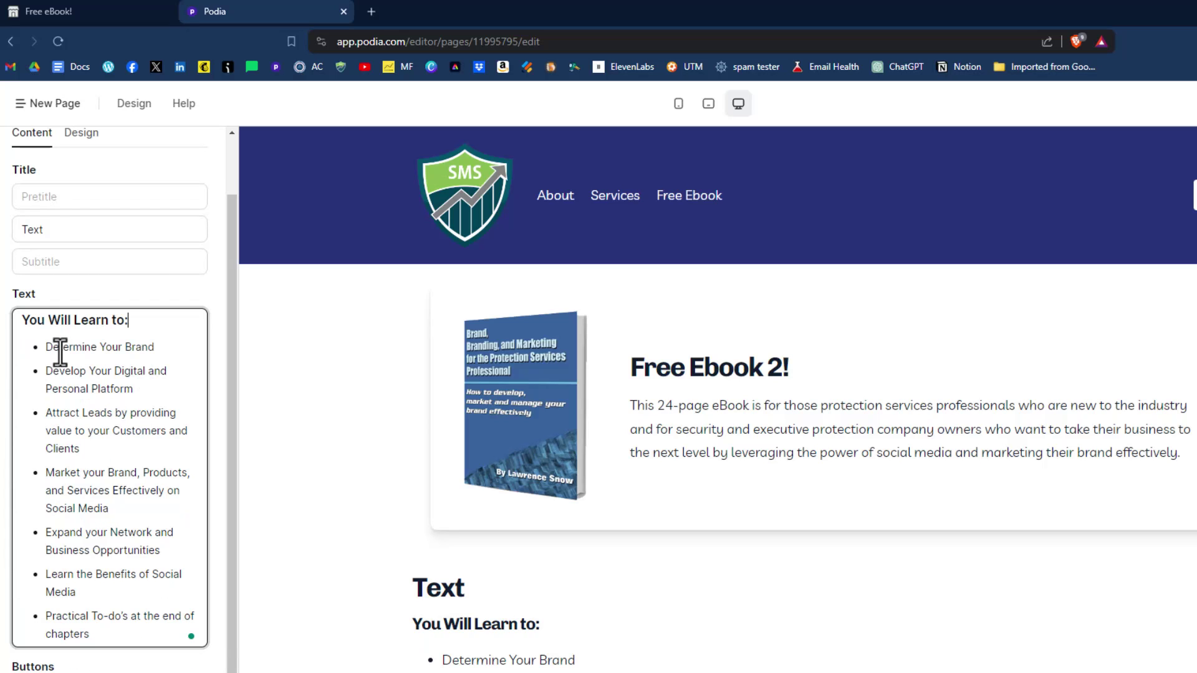
Step: Move the 'You Will Learn to:' heading from the body into the section title
scroll(115, 396, "up", 1)
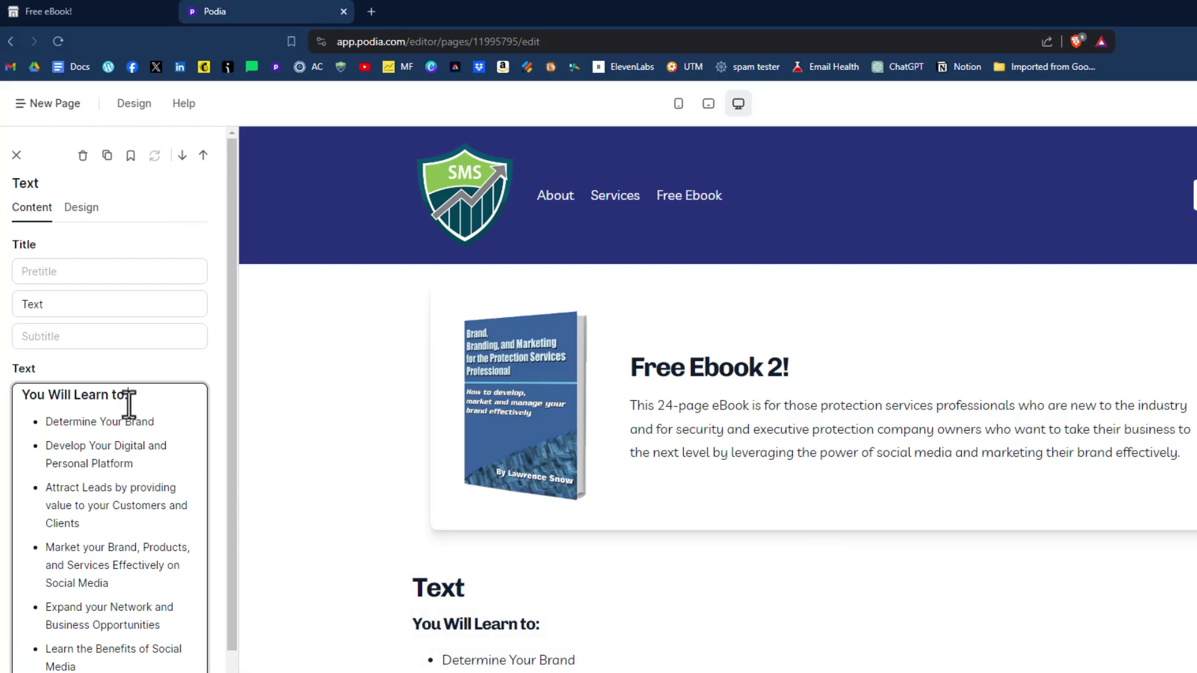
left_click_drag(129, 394, 19, 393)
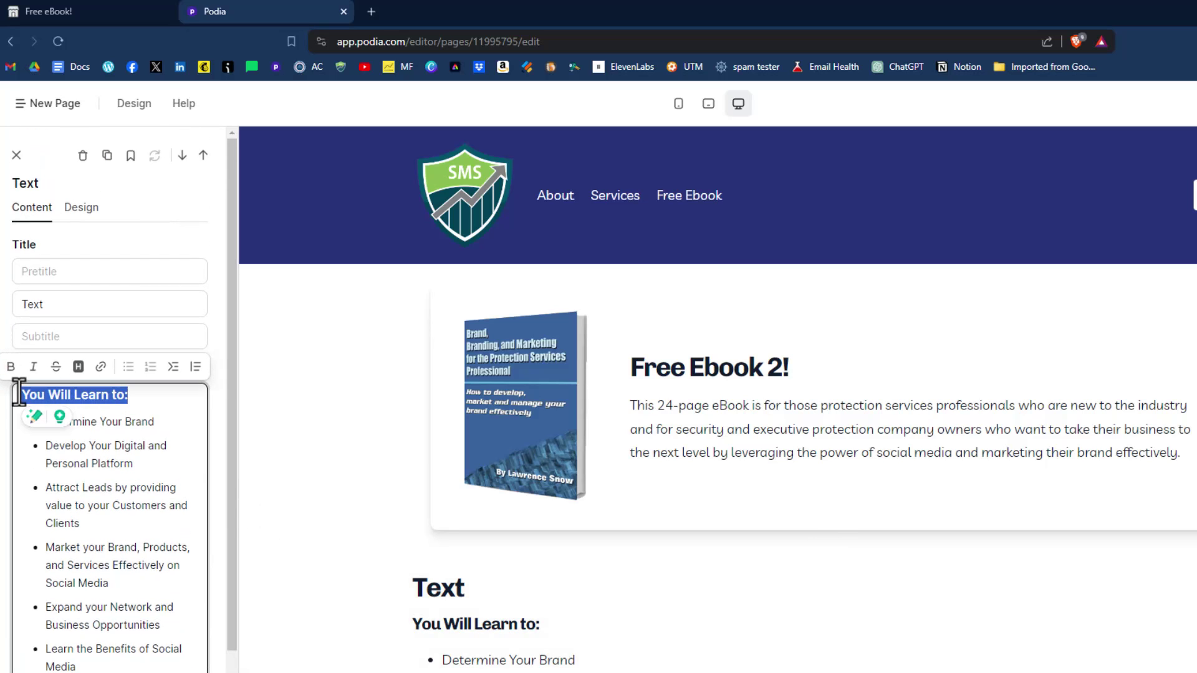
key("ctrl+x")
left_click(15, 304)
left_click_drag(14, 304, 72, 324)
key("ctrl+v")
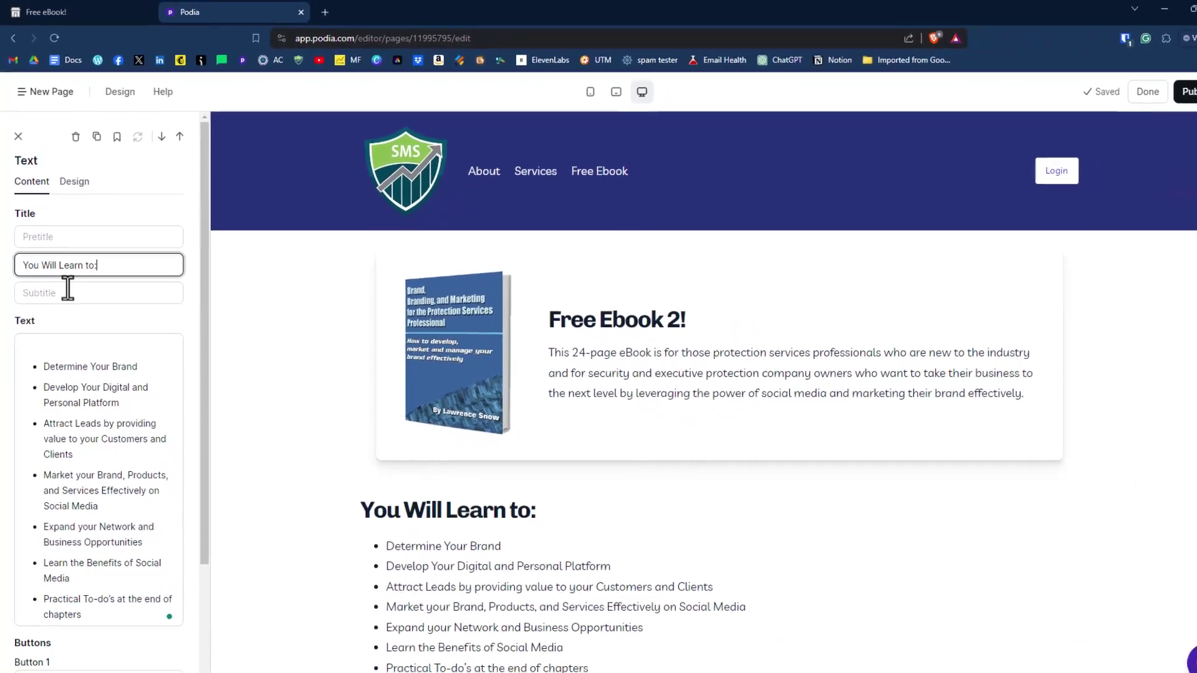
left_click(120, 440)
scroll(120, 531, "down", 2)
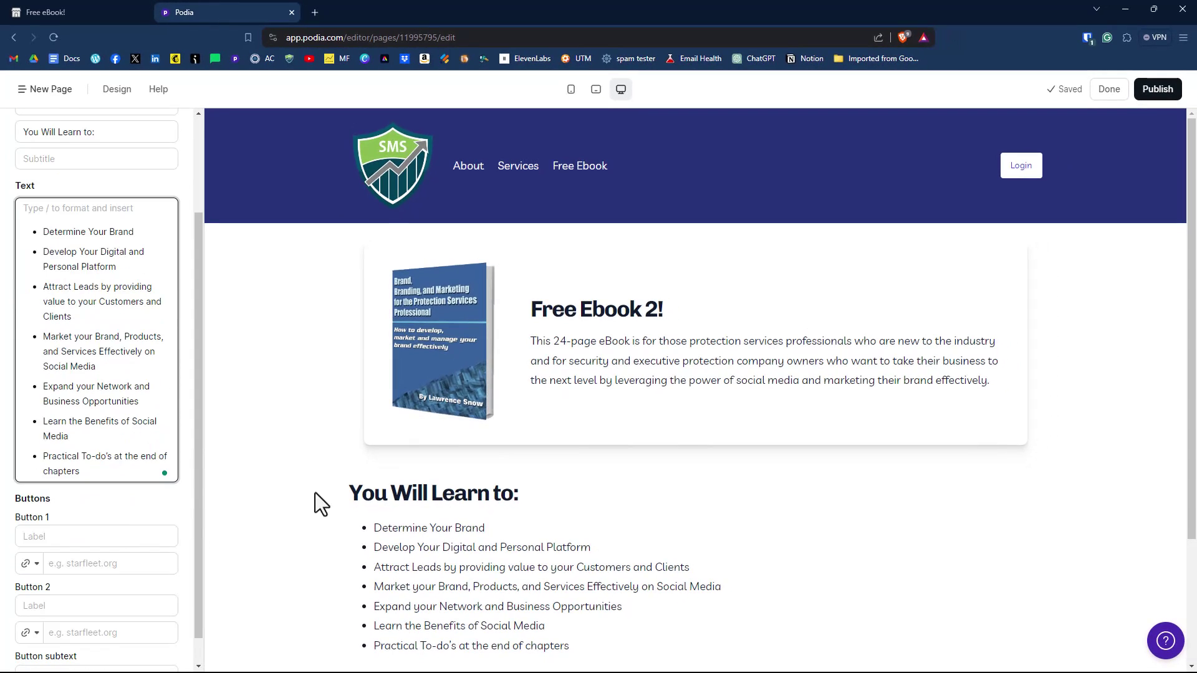
scroll(717, 470, "down", 3)
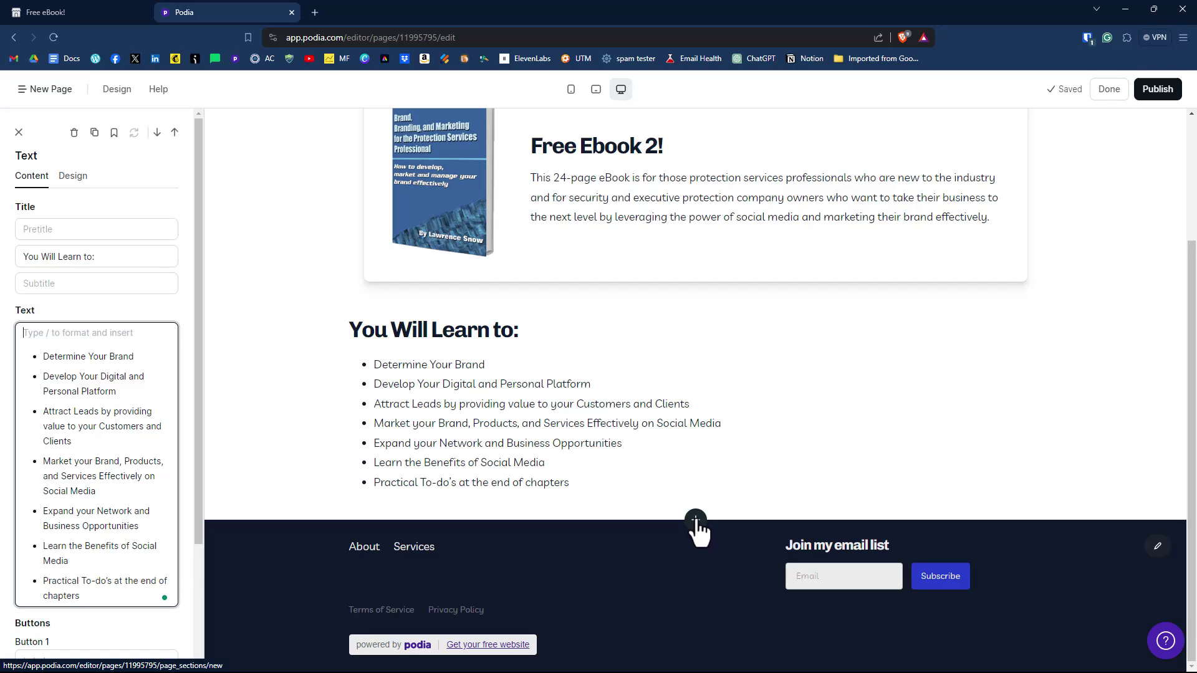
Step: Insert an email form section titled 'Subscribe to Receive Your Copy!'
left_click(696, 520)
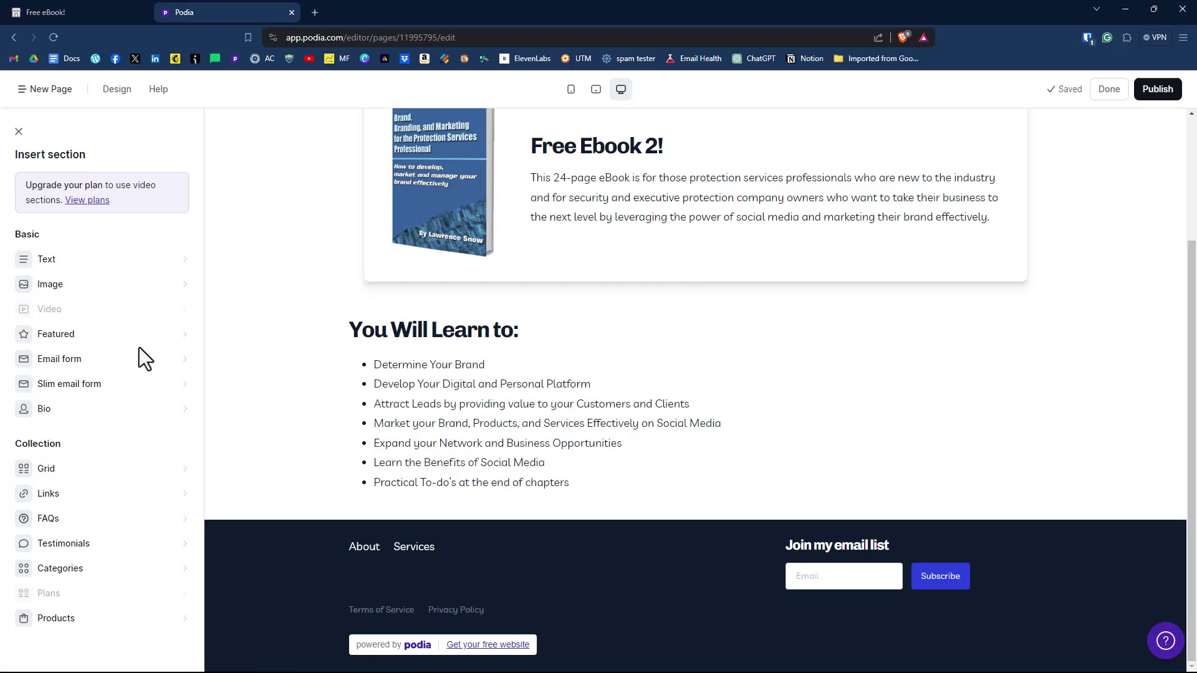
left_click(61, 364)
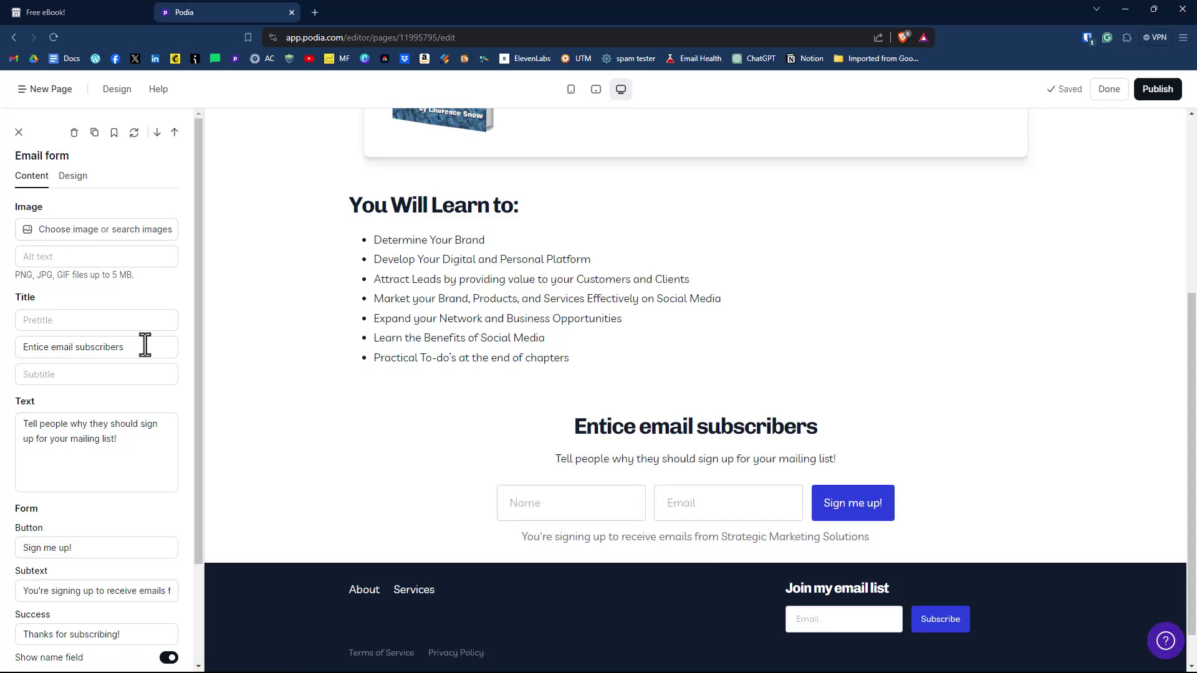
left_click_drag(128, 348, 9, 350)
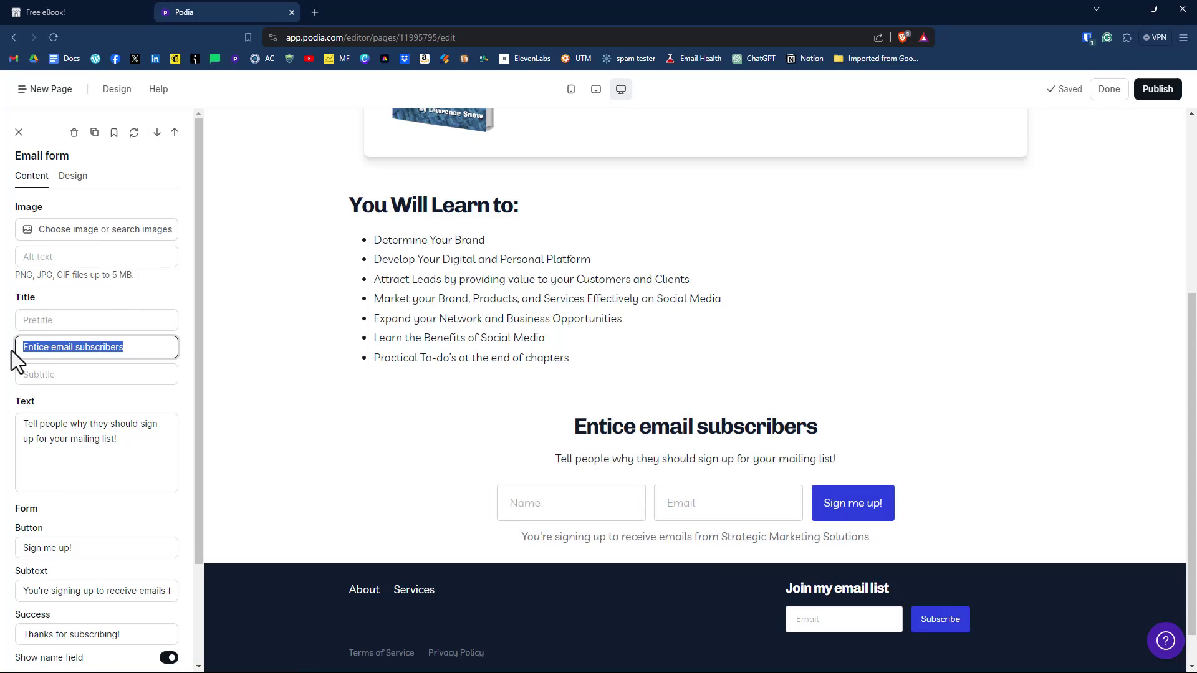
type("Subscribe t")
left_click(168, 380)
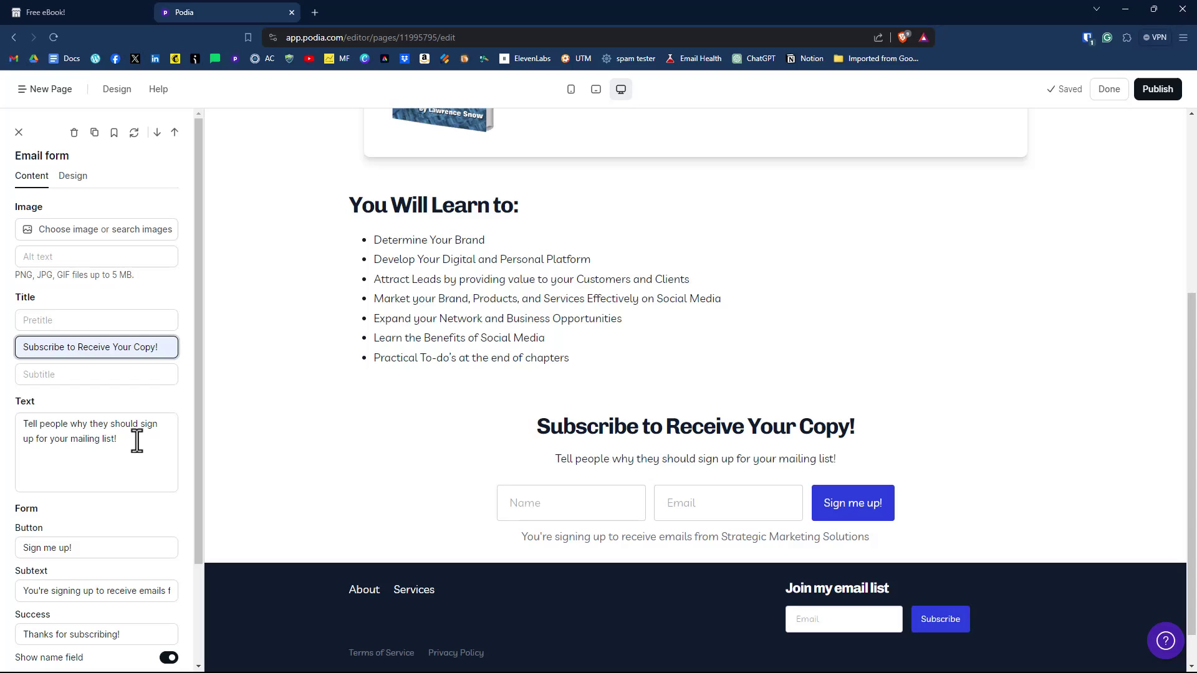
Step: Remove the form description and label the button 'Subscribe to Download the Ebook'
left_click_drag(118, 438, 13, 406)
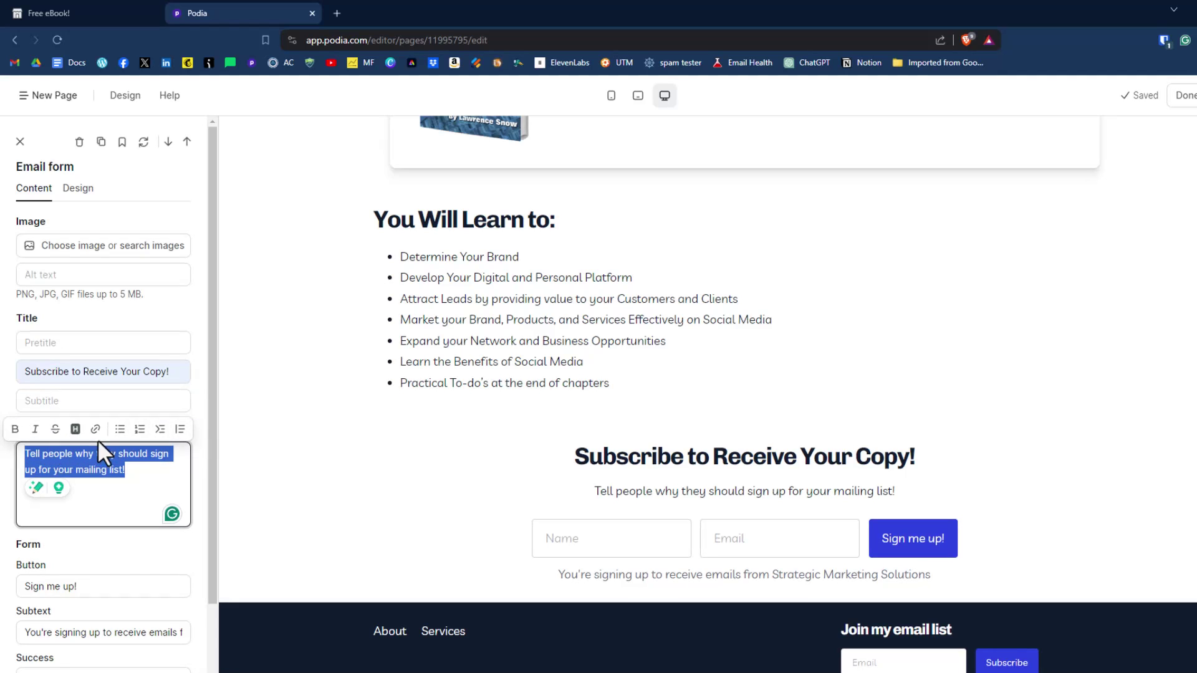
key("BackSpace")
left_click_drag(92, 518, 24, 520)
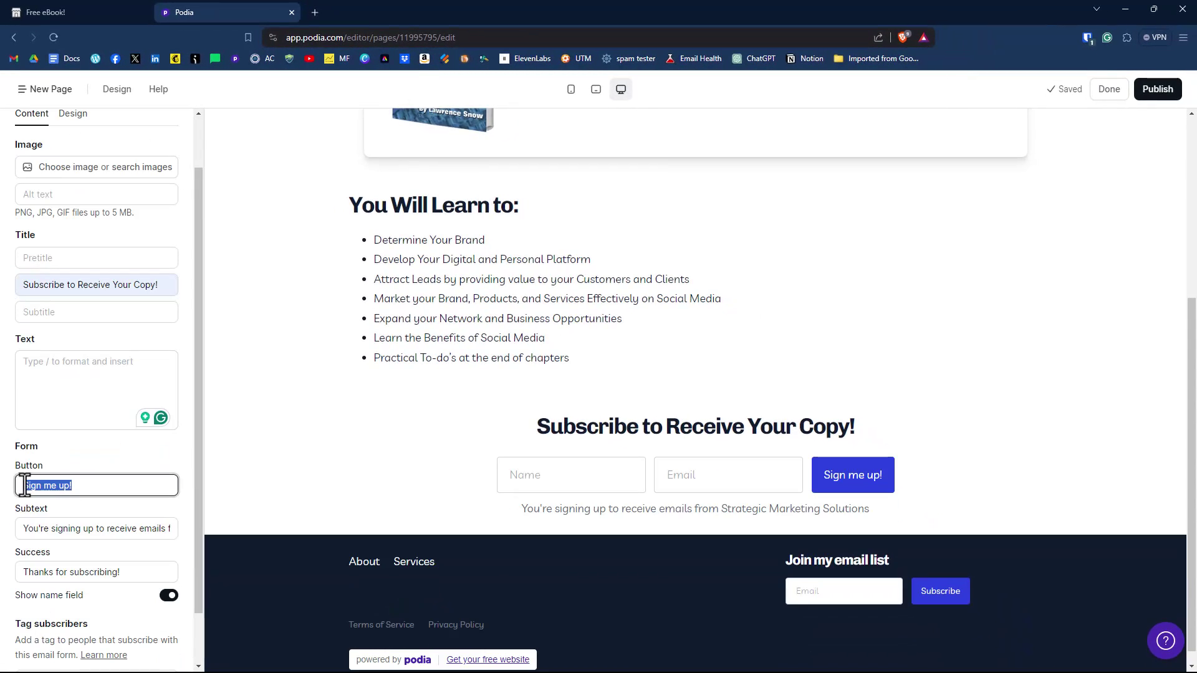
type("Subscrib")
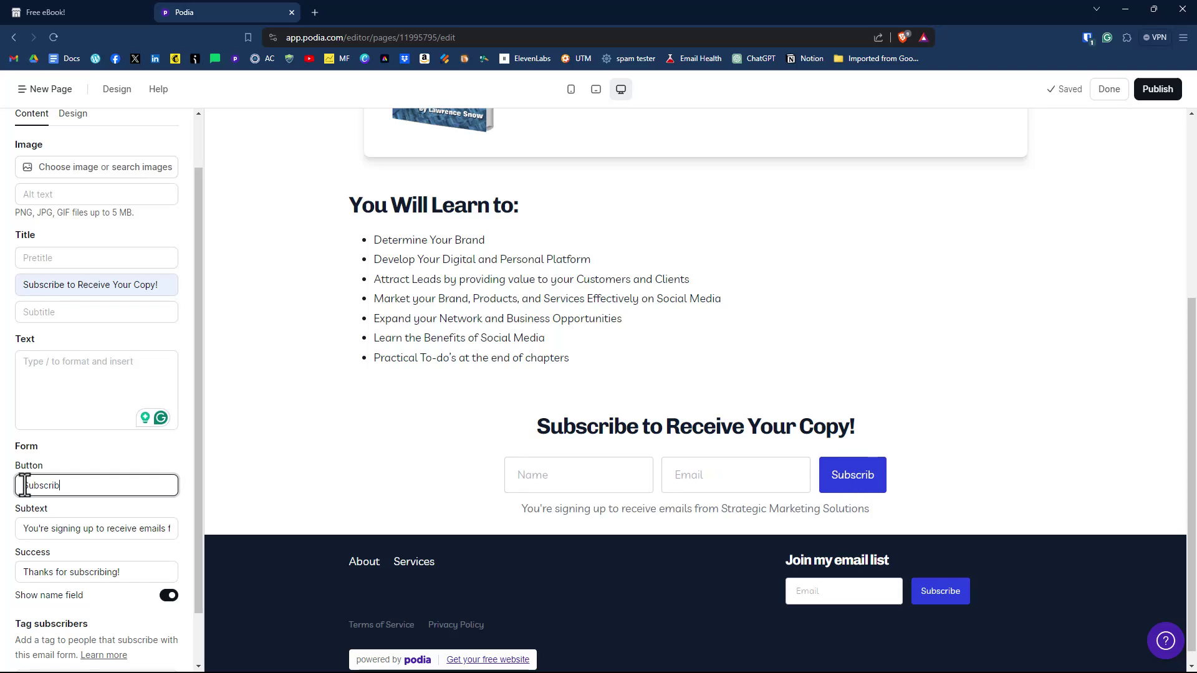
type("e to Download the Ebook")
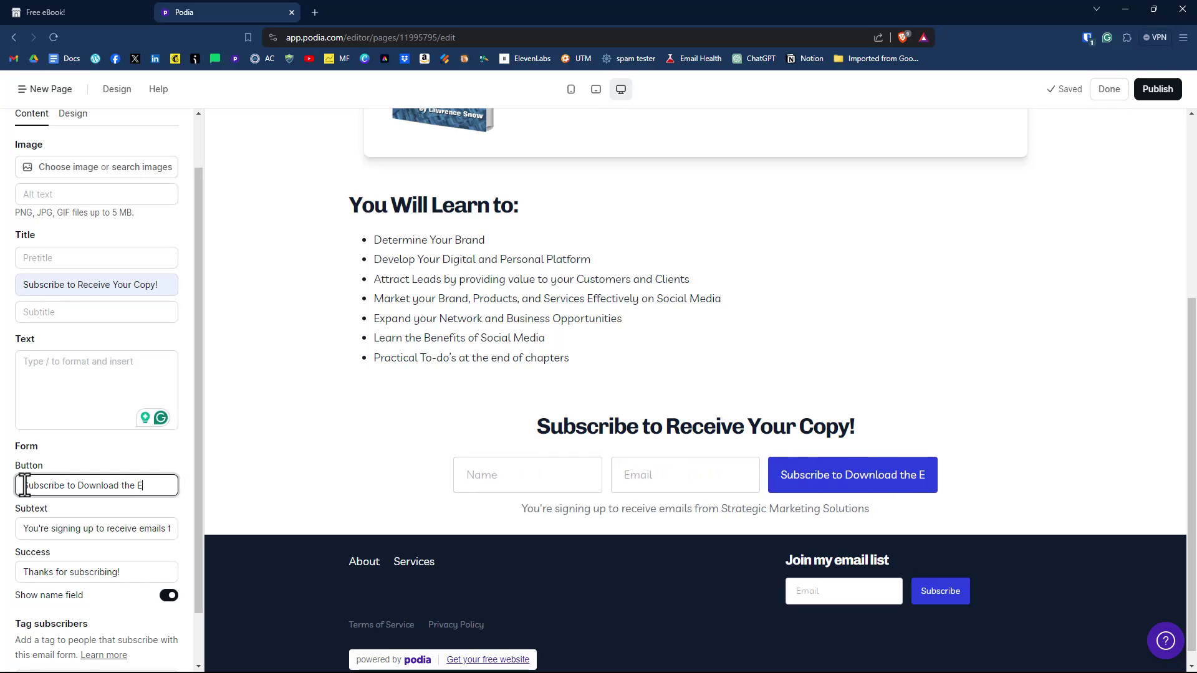
scroll(34, 471, "down", 1)
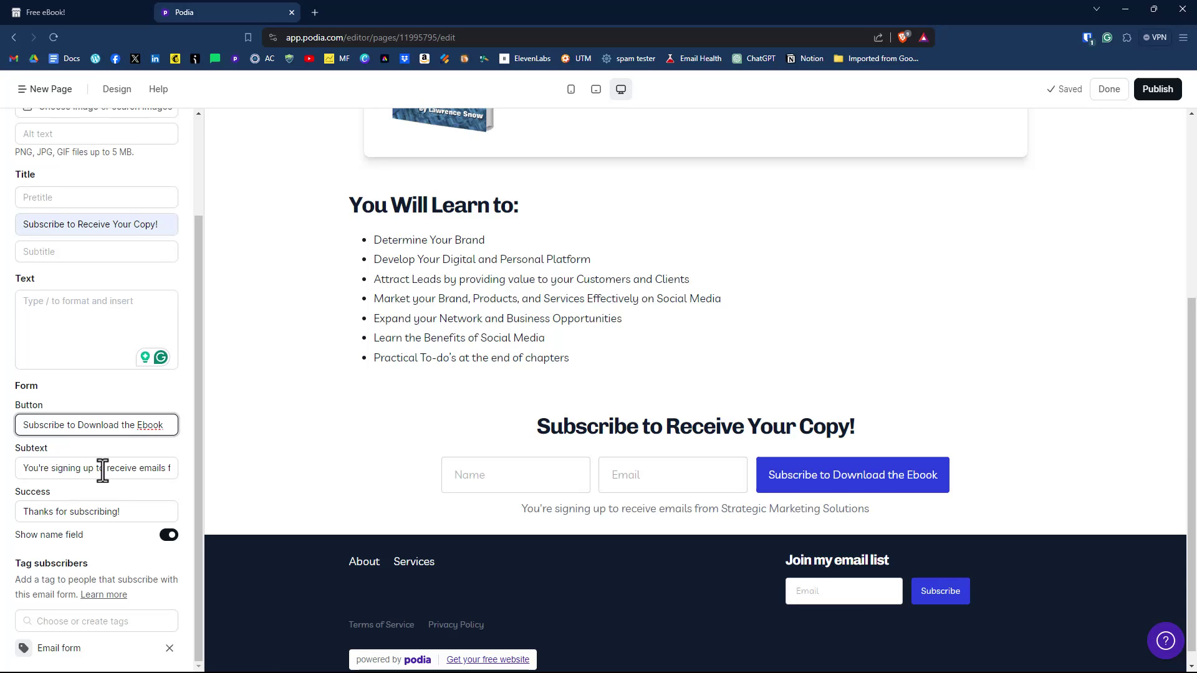
Step: Add 'marketing' to the form subtext and append 'Enjoy the eBook' to the success message
left_click(151, 469)
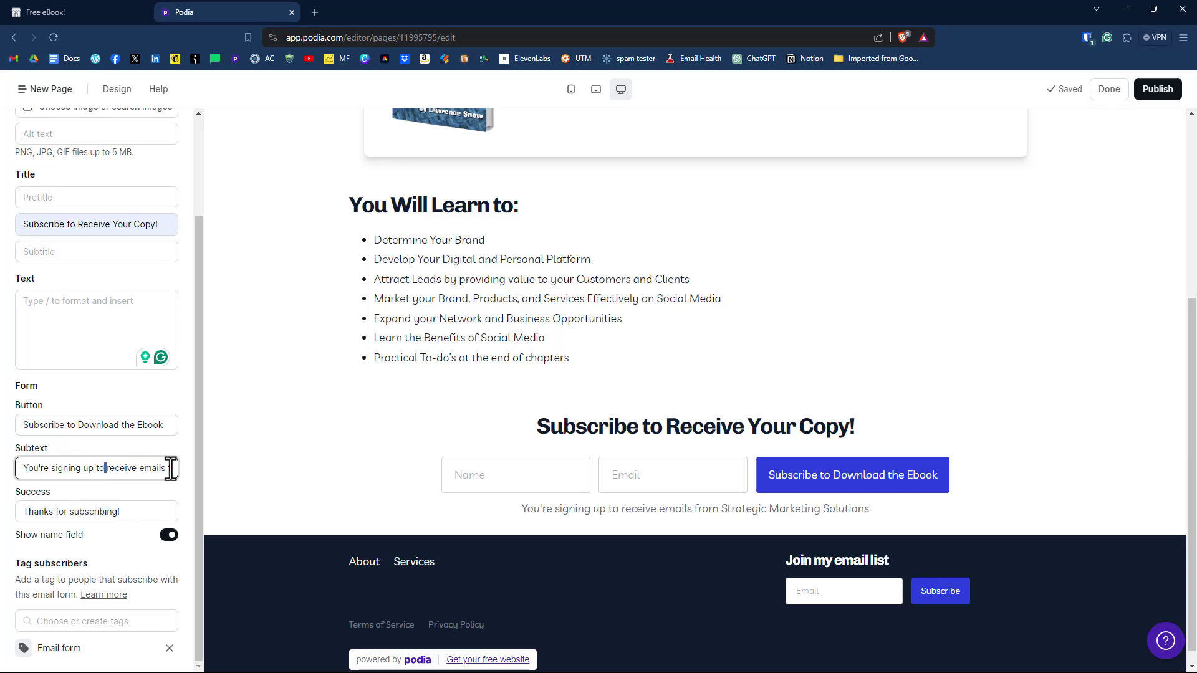
left_click(138, 467)
type("marketing")
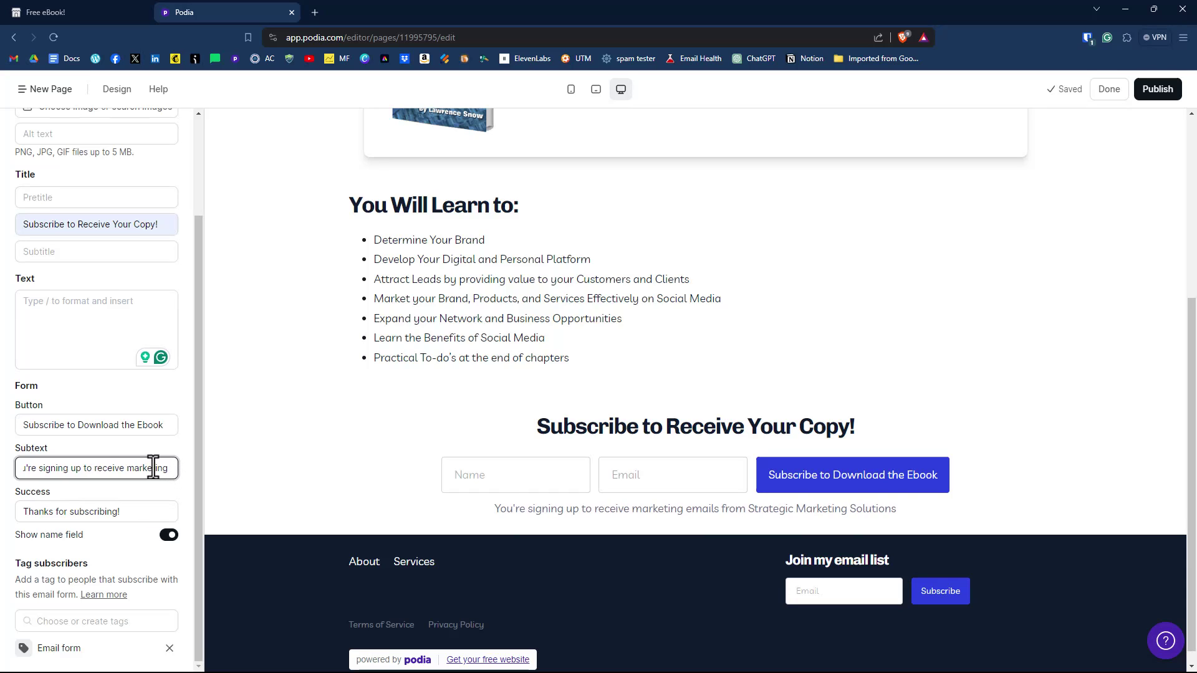
left_click(123, 513)
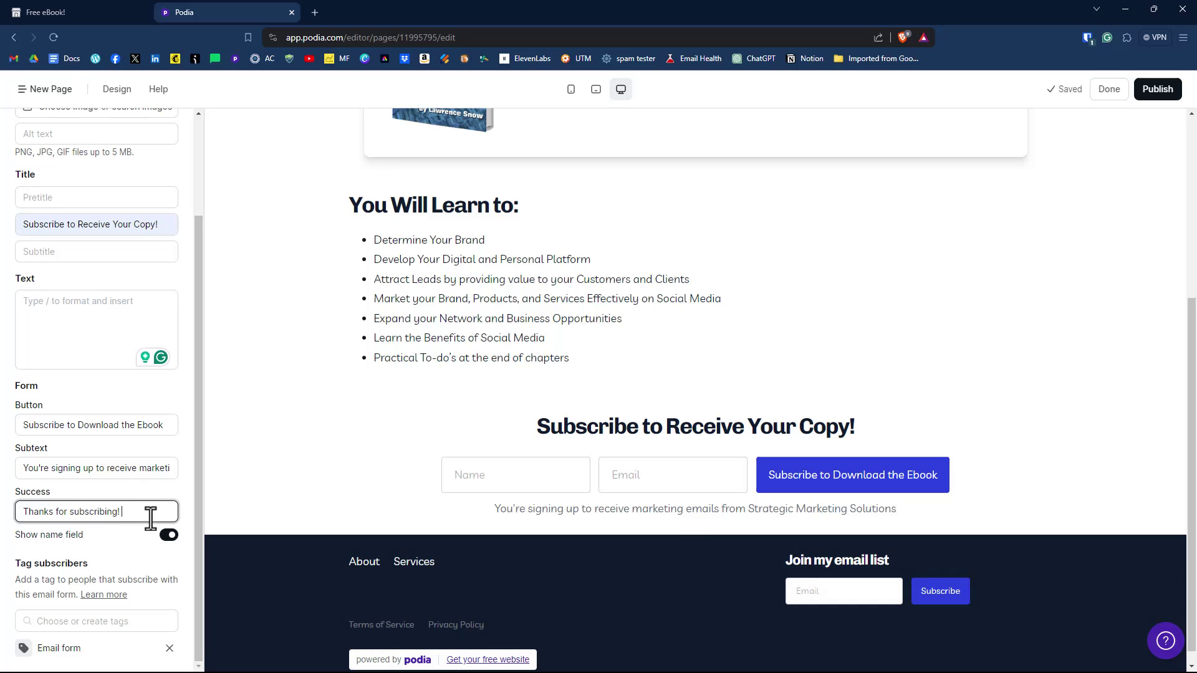
type("Enjoy the eBook")
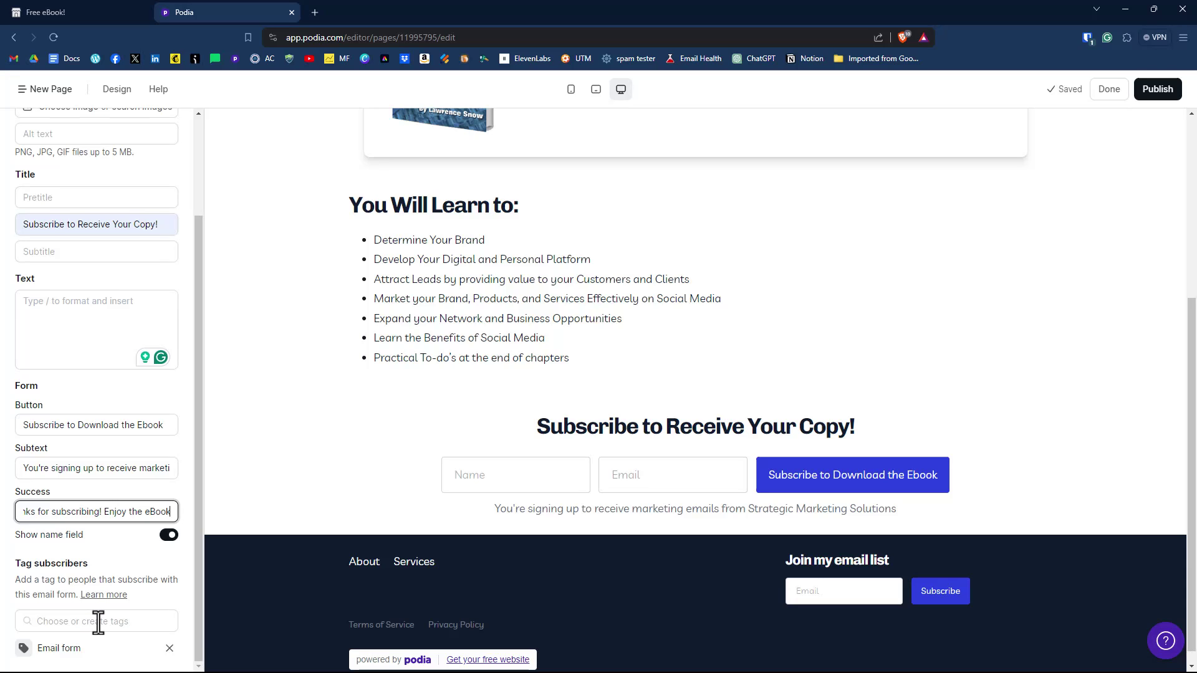
Step: Replace the Email form subscriber tag with the 'ebook' tag
left_click(169, 650)
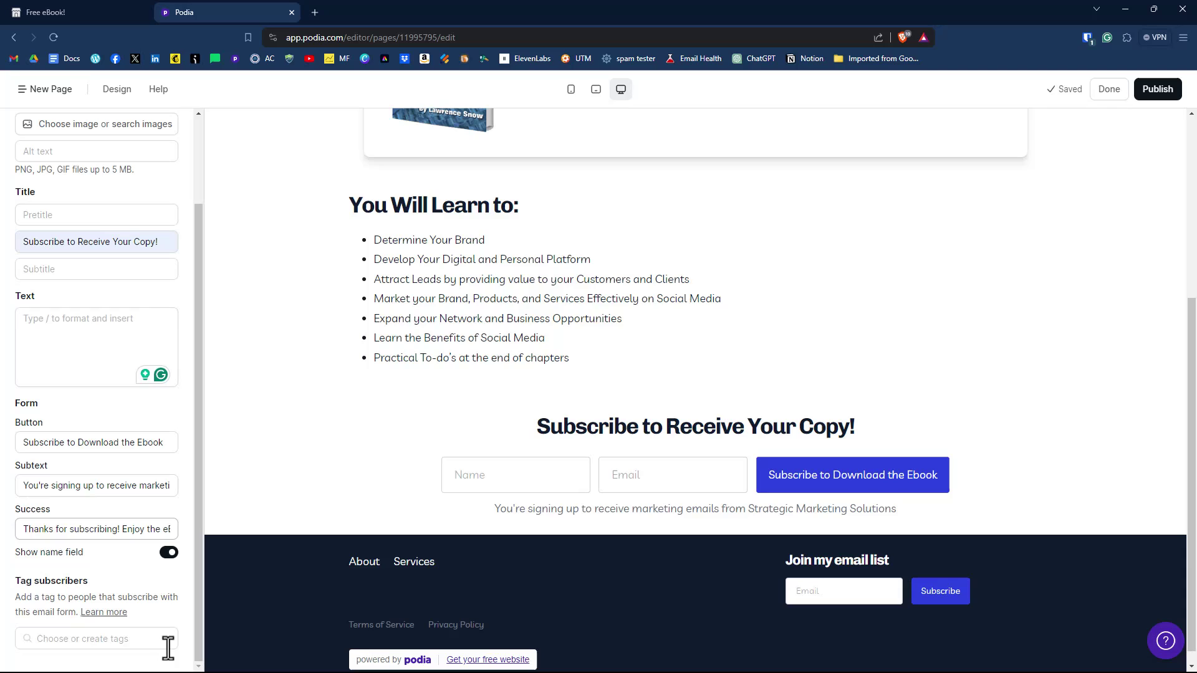
left_click(112, 639)
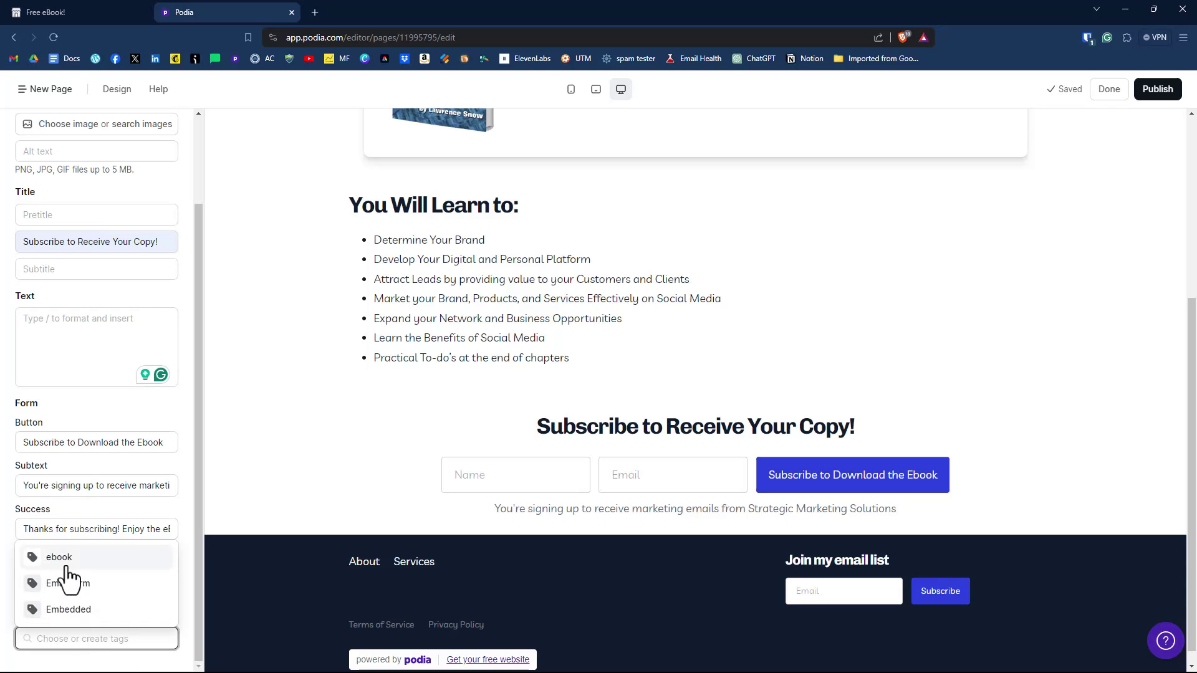
left_click(68, 637)
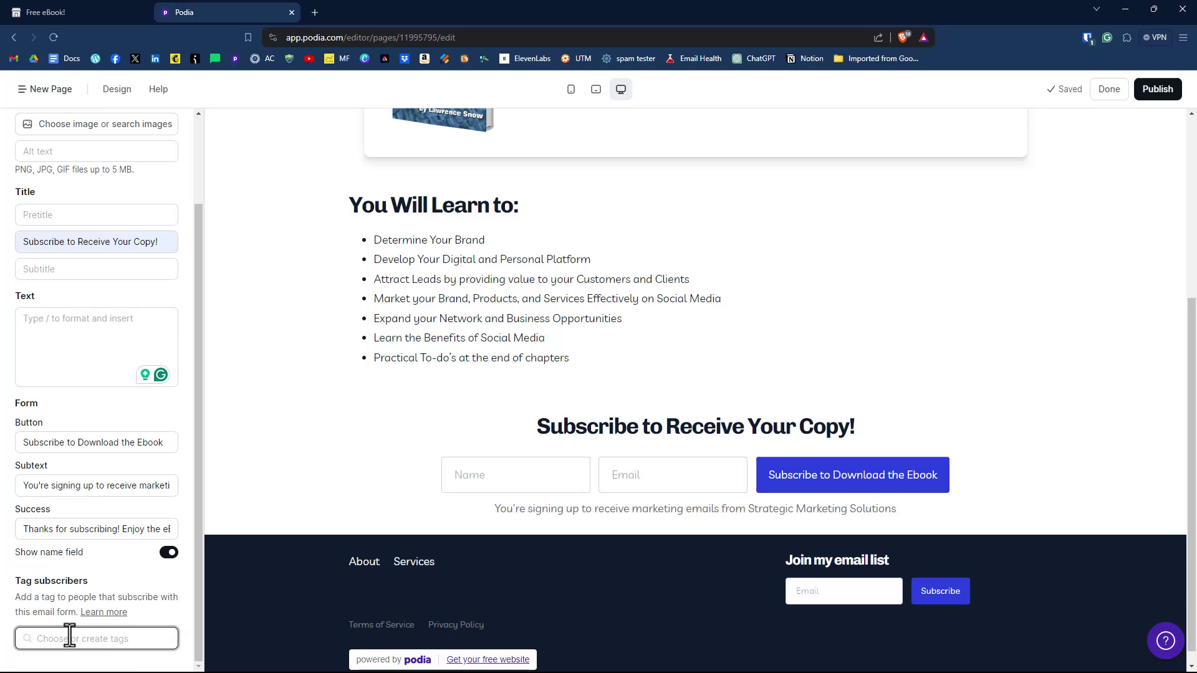
type("Ebook!")
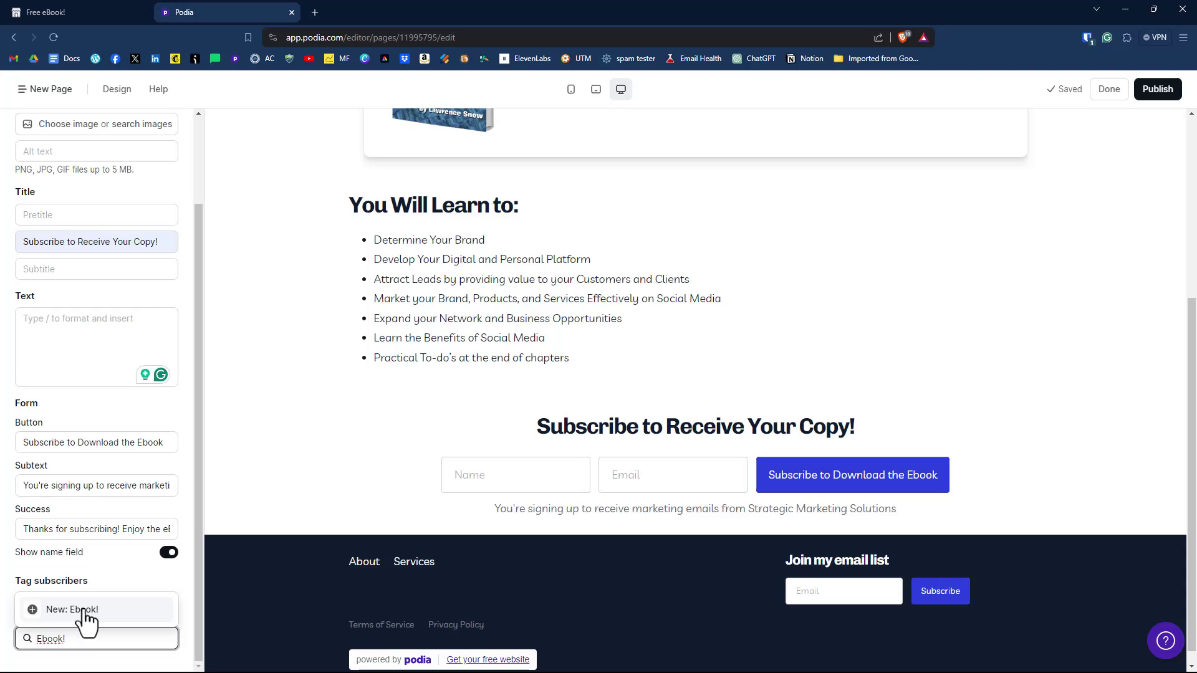
left_click(79, 640)
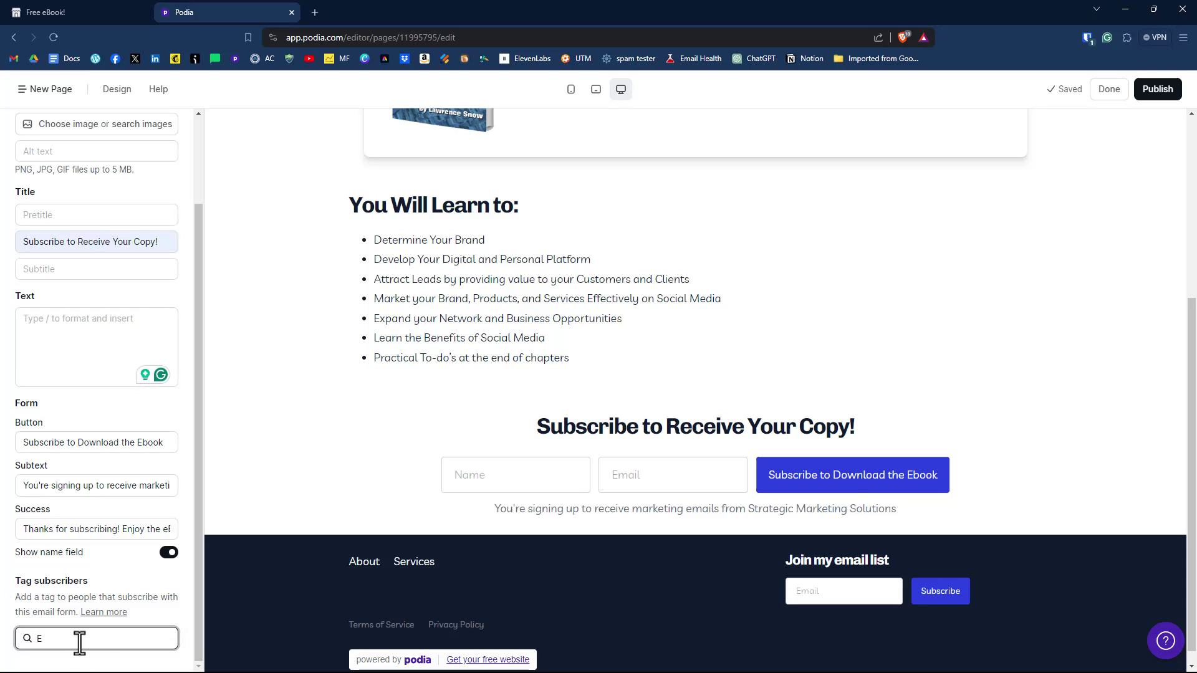
key("BackSpace")
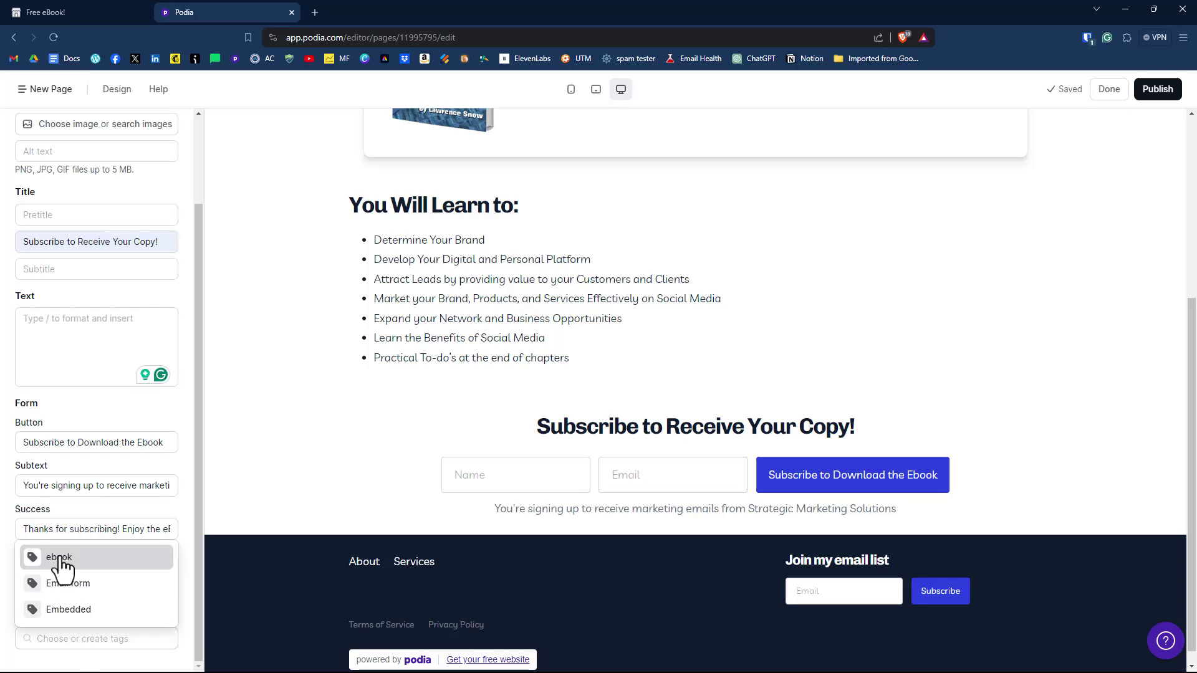
scroll(96, 623, "down", 1)
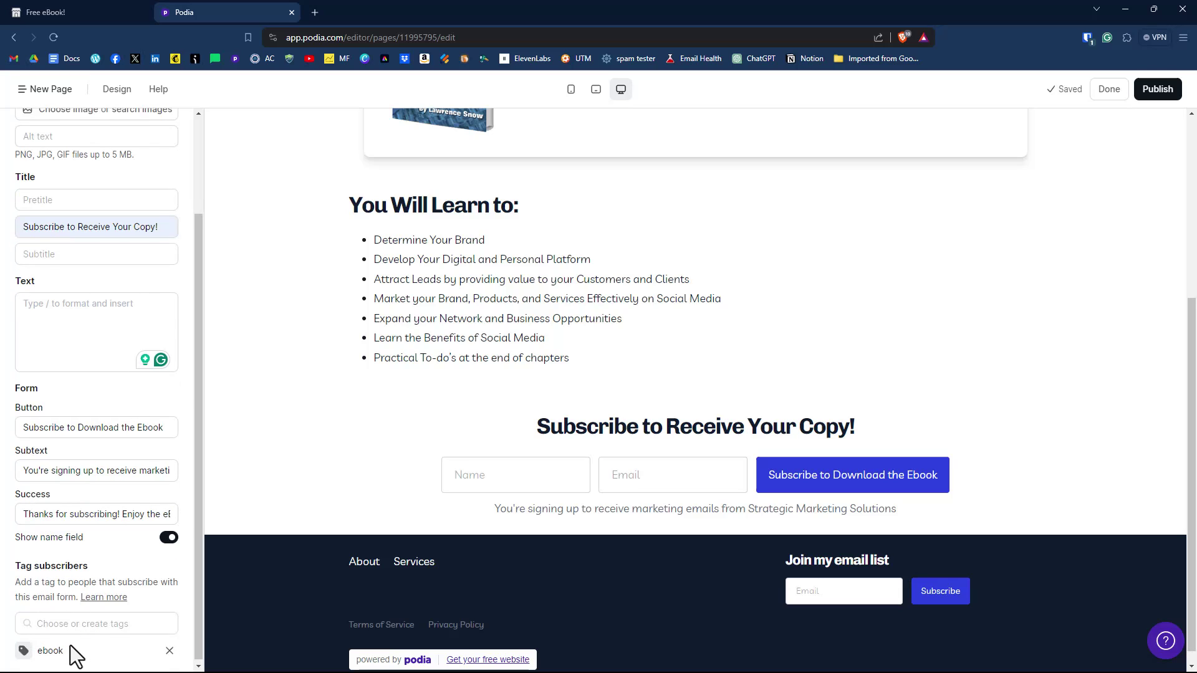
scroll(94, 642, "up", 3)
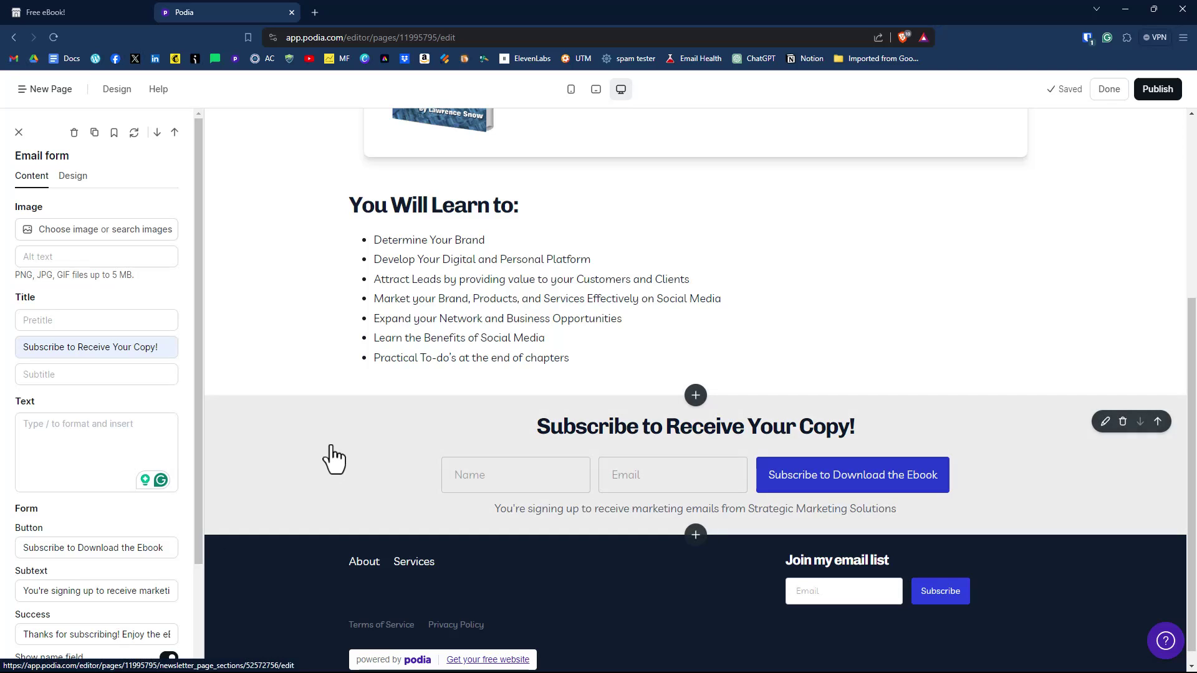
Step: Publish the Free Ebook 2! page, review it on the live site, and return to the editor
scroll(600, 353, "up", 5)
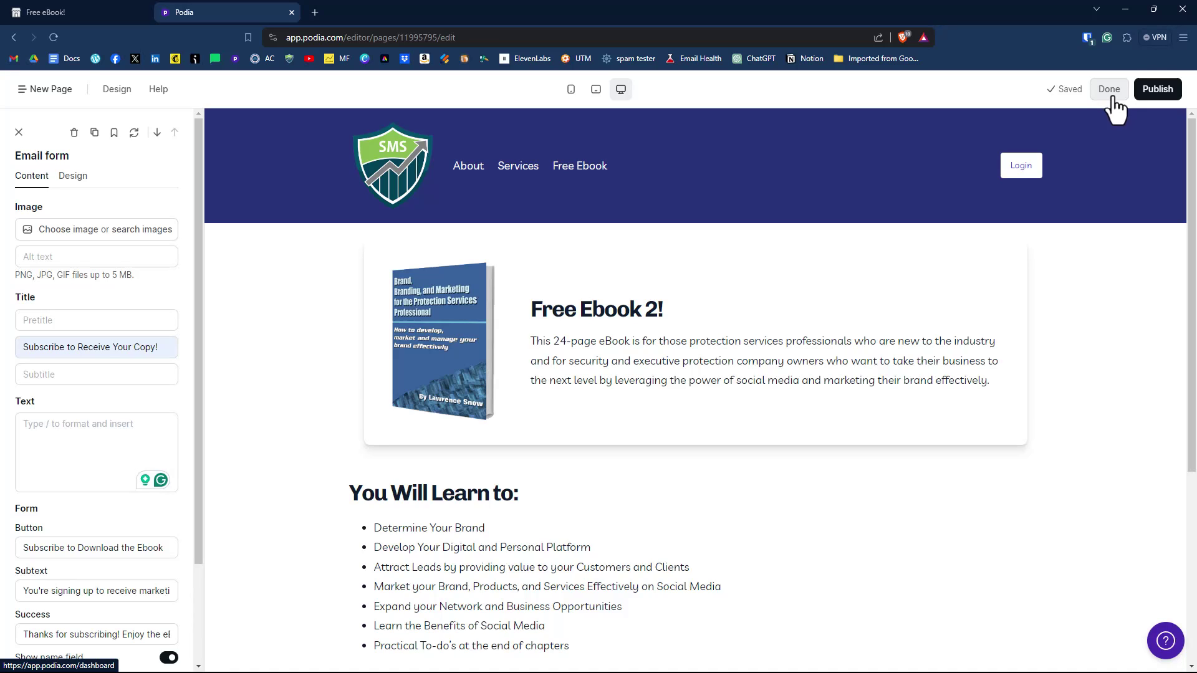
left_click(1156, 91)
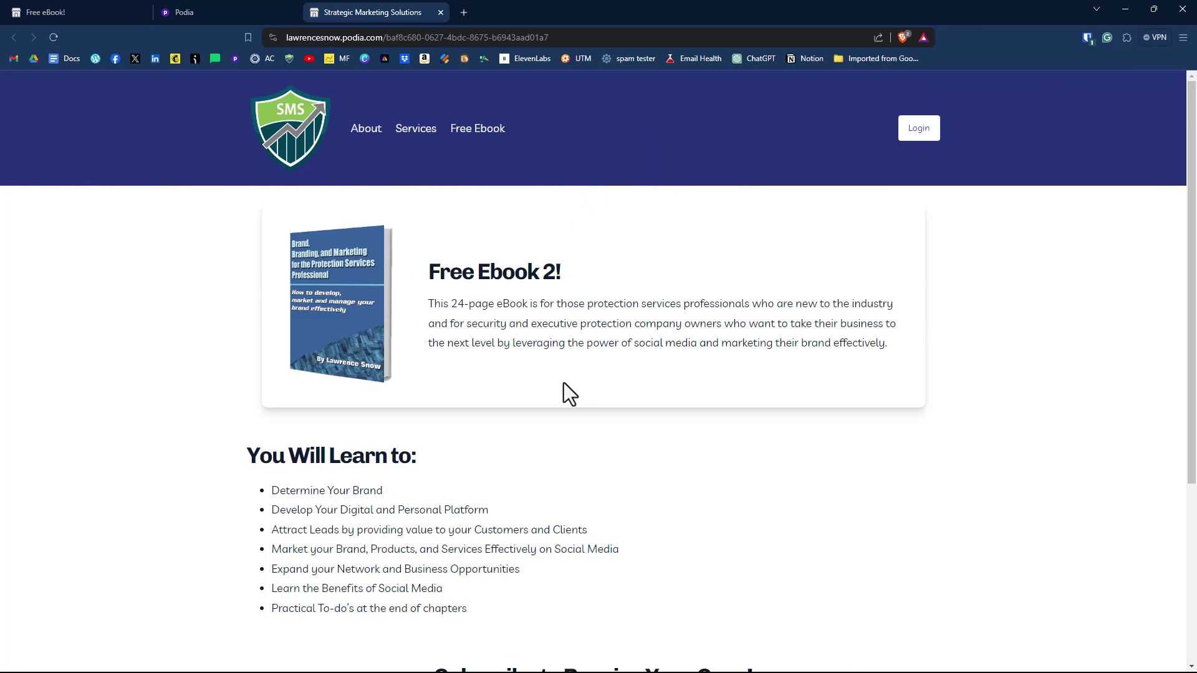
scroll(554, 379, "down", 3)
scroll(547, 372, "up", 5)
key("ctrl+shift+Tab")
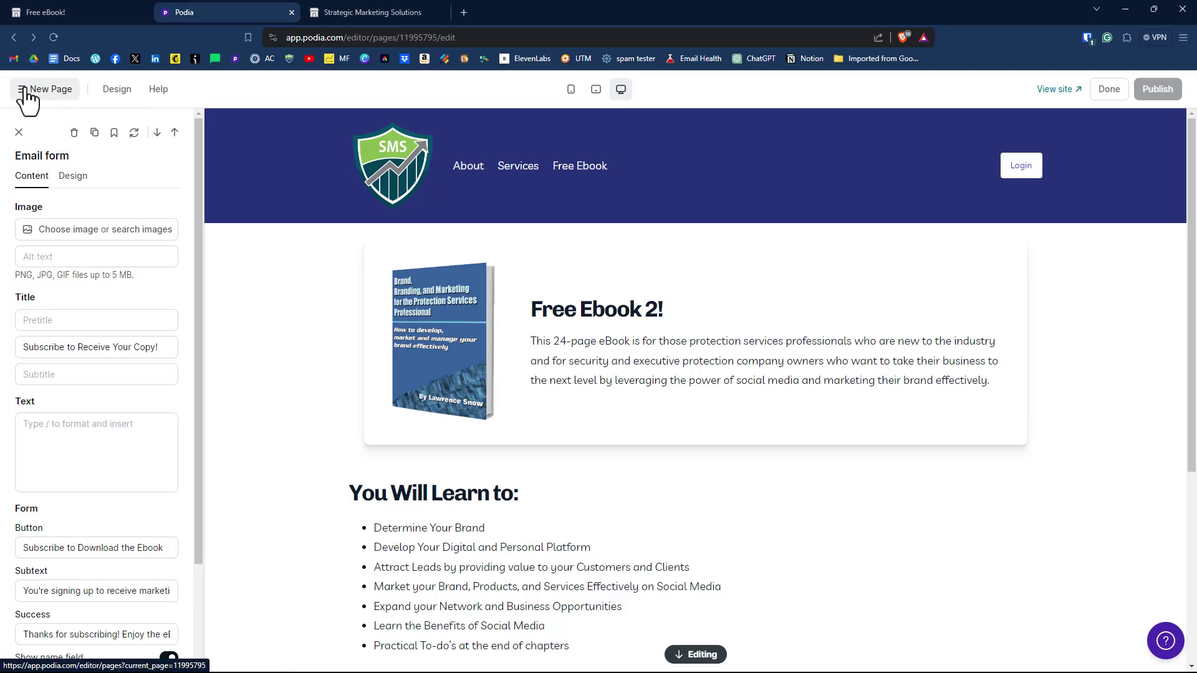
Step: Title the new page 'Free eBook! #2' in its page settings
left_click(25, 92)
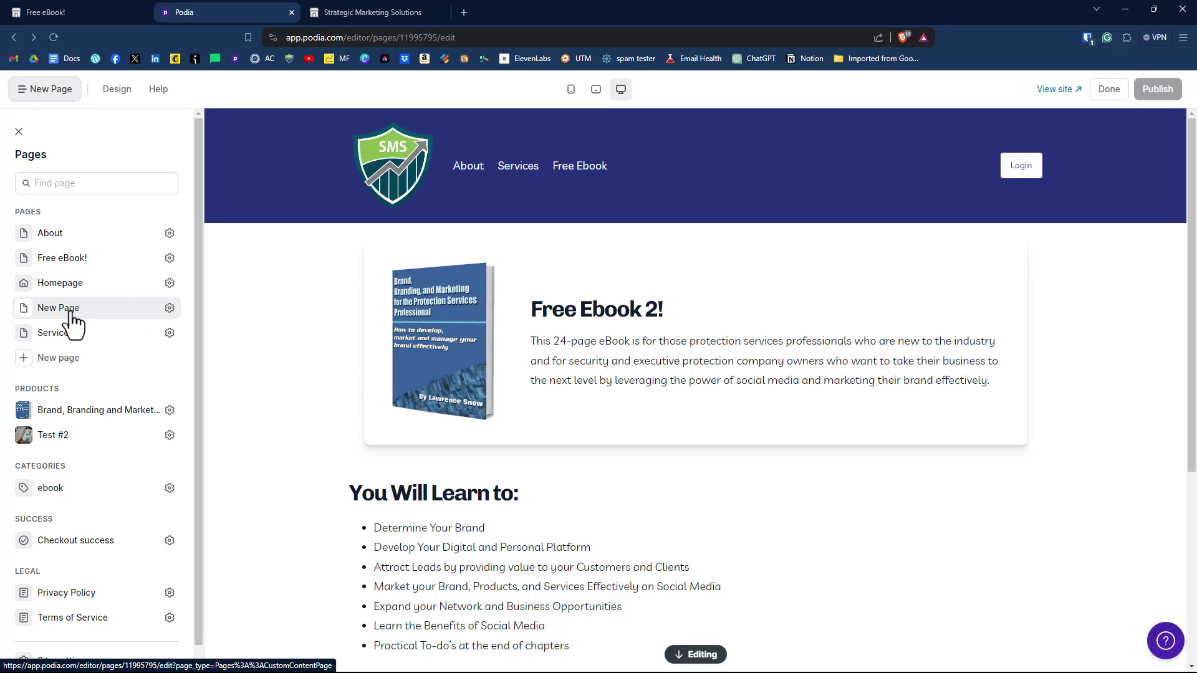
left_click(169, 308)
left_click(44, 215)
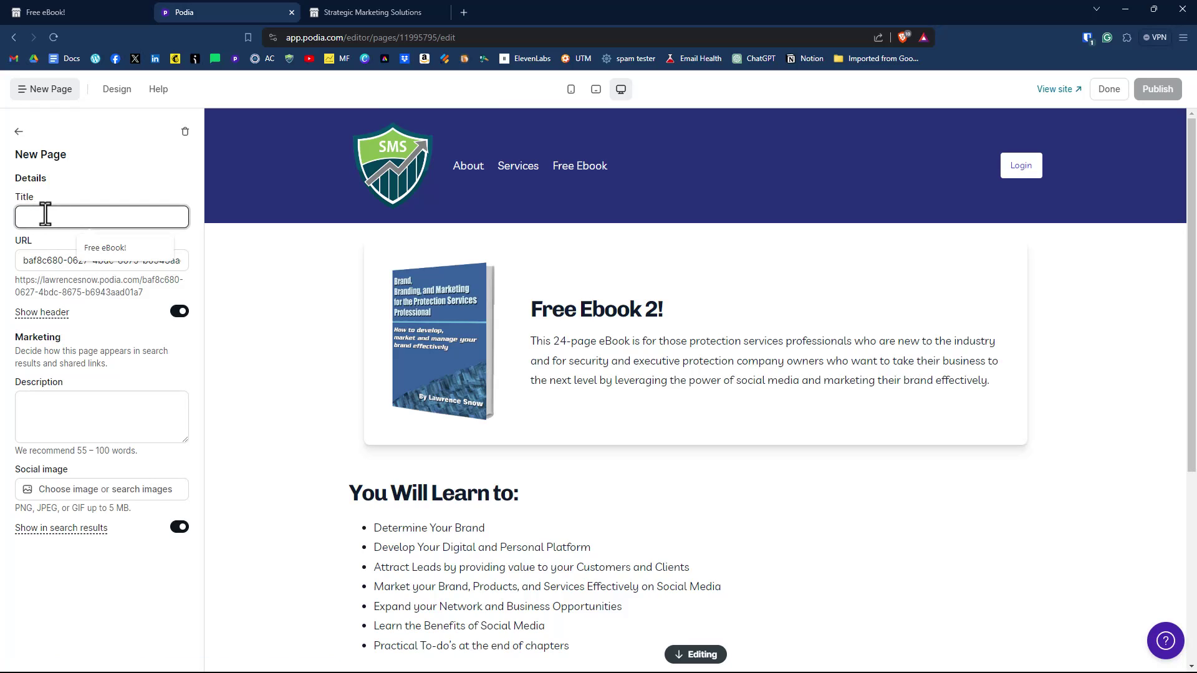
type("Free eBook! #2")
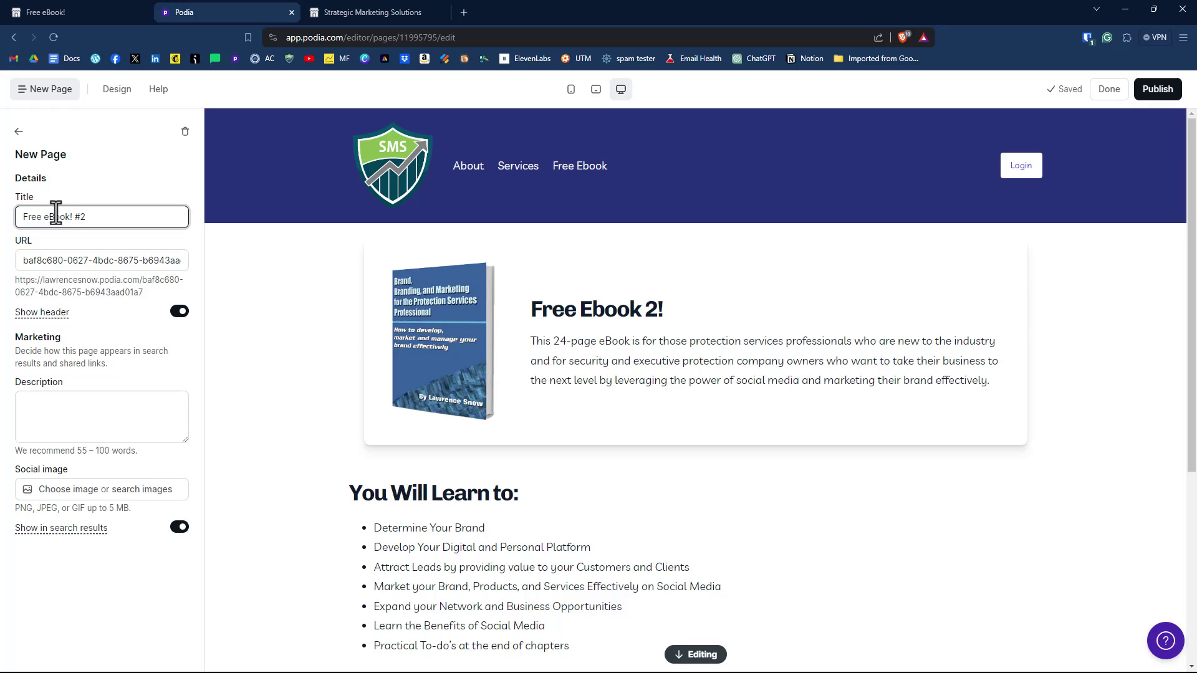
Step: Change the page's URL slug to free-ebook-2
left_click(22, 261)
left_click_drag(22, 261, 207, 278)
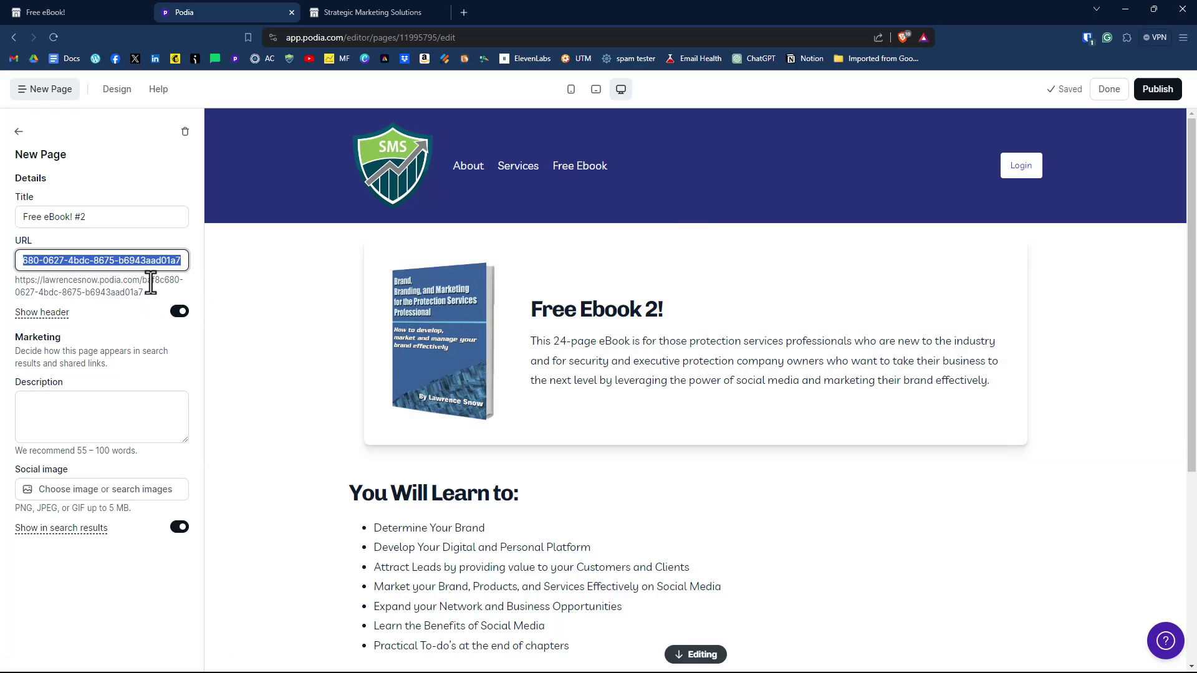
key("BackSpace")
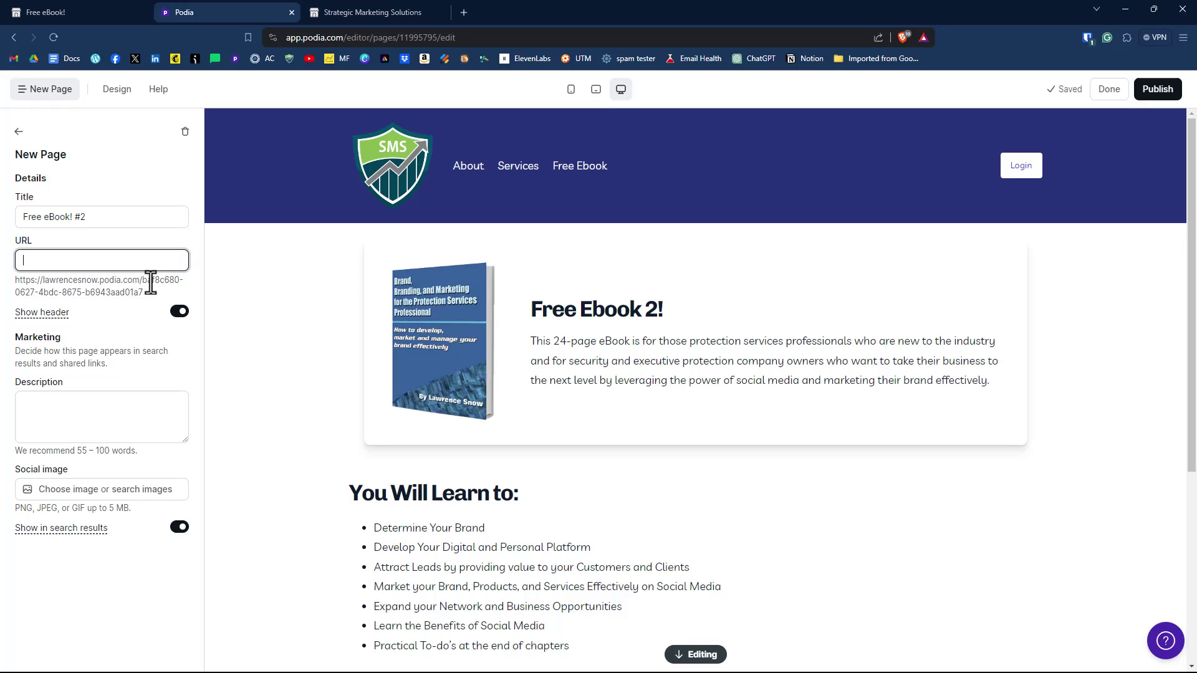
type("free-ebook-2")
left_click(116, 317)
left_click_drag(142, 280, 116, 294)
left_click(59, 301)
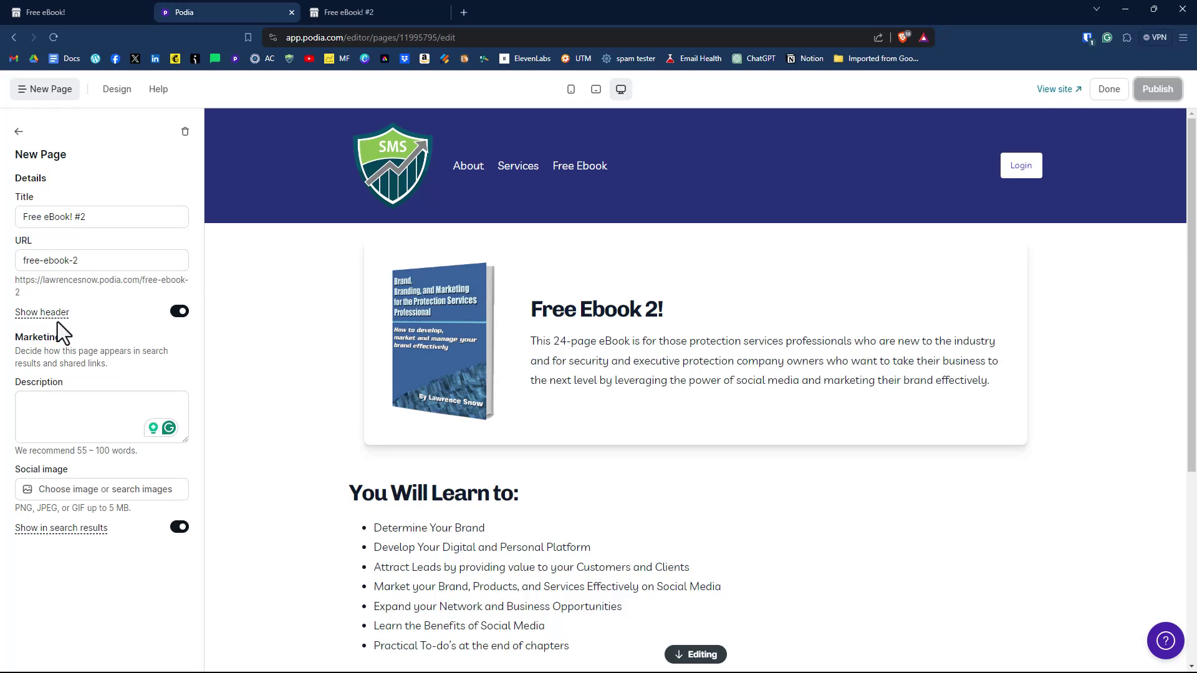
Step: Keep the site header shown, publish the renamed page, and return to the dashboard
left_click(177, 312)
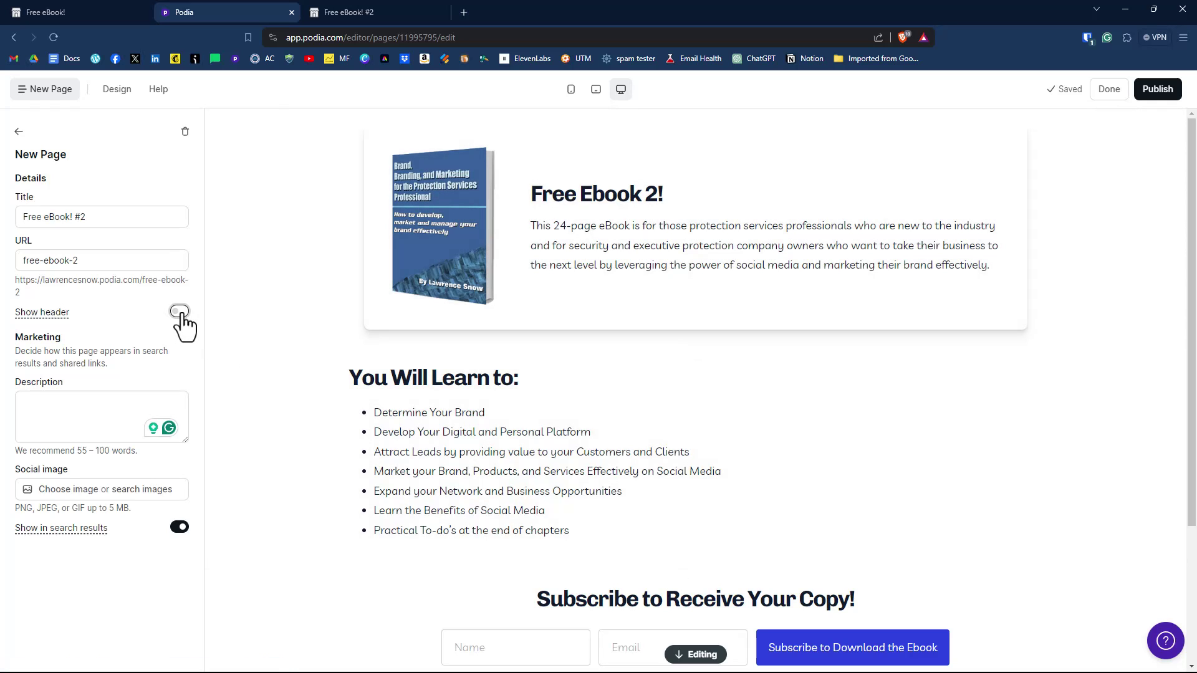
left_click(180, 312)
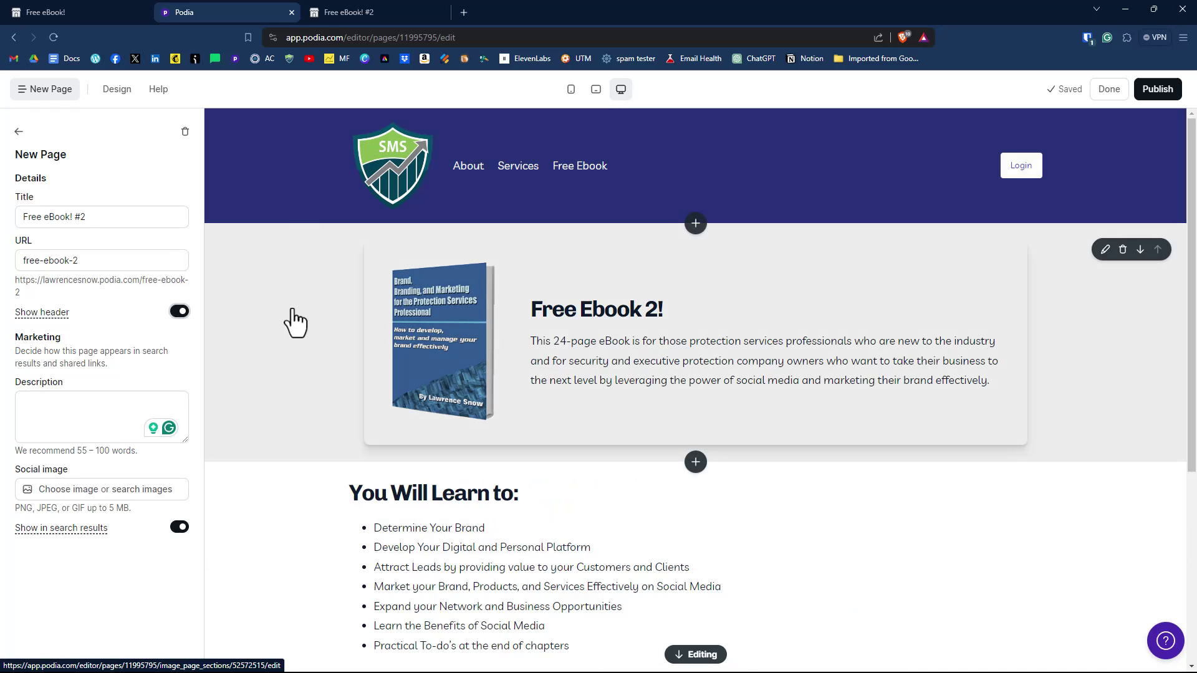
mouse_move(62, 527)
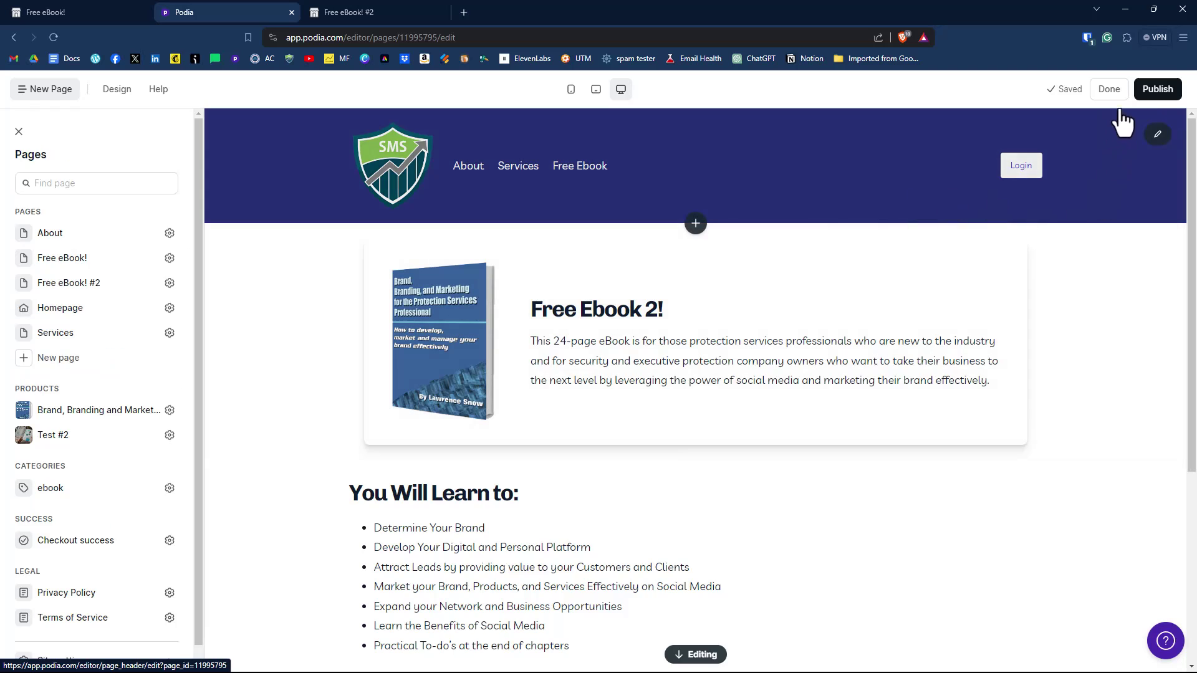
left_click(1163, 91)
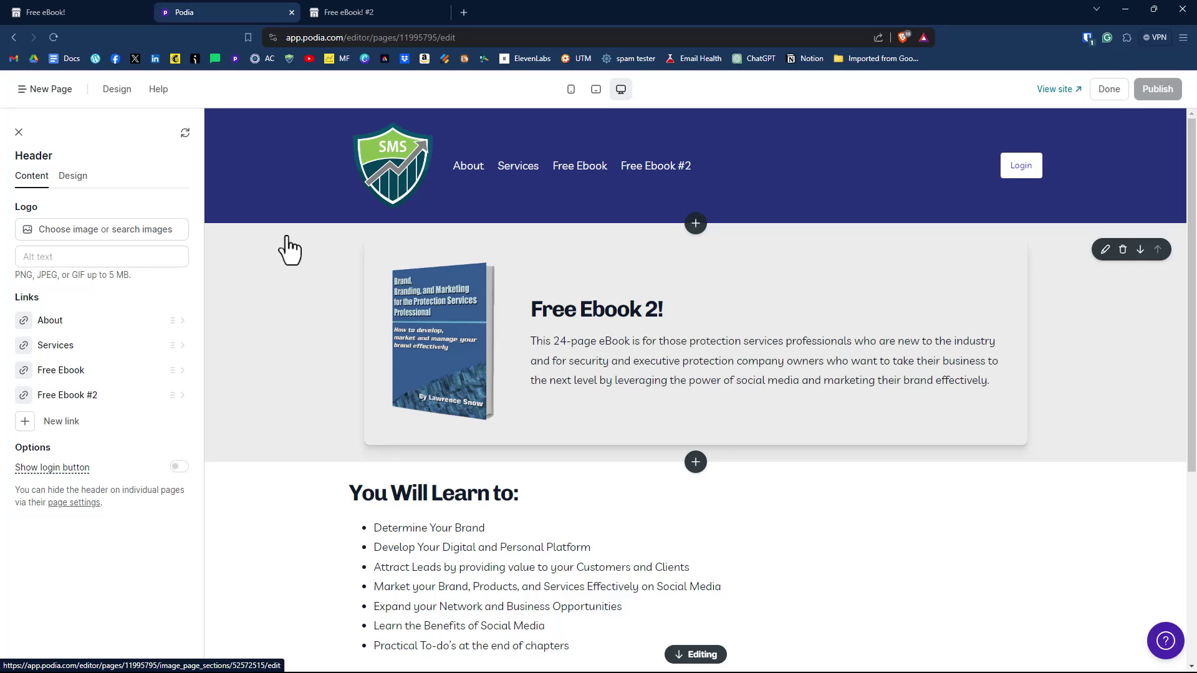
left_click(1108, 89)
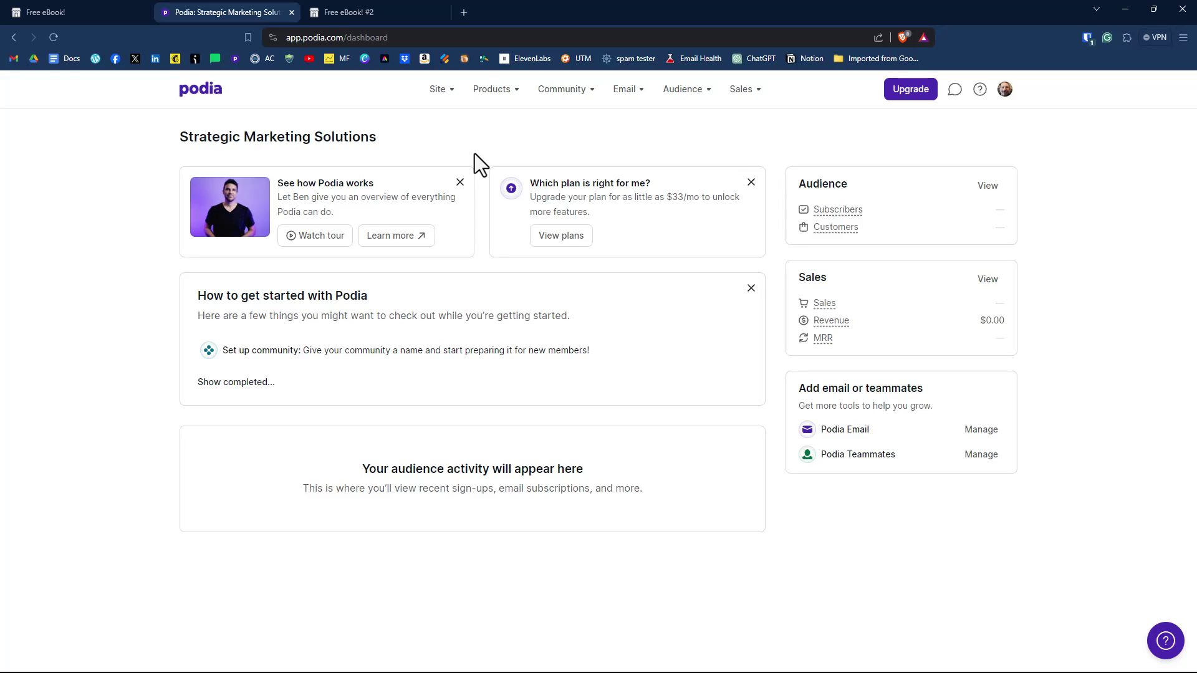
Step: Create a new campaign from Email > Campaigns and rename it from 'Untitled campaign' to 'Marketing eBook'
left_click(628, 91)
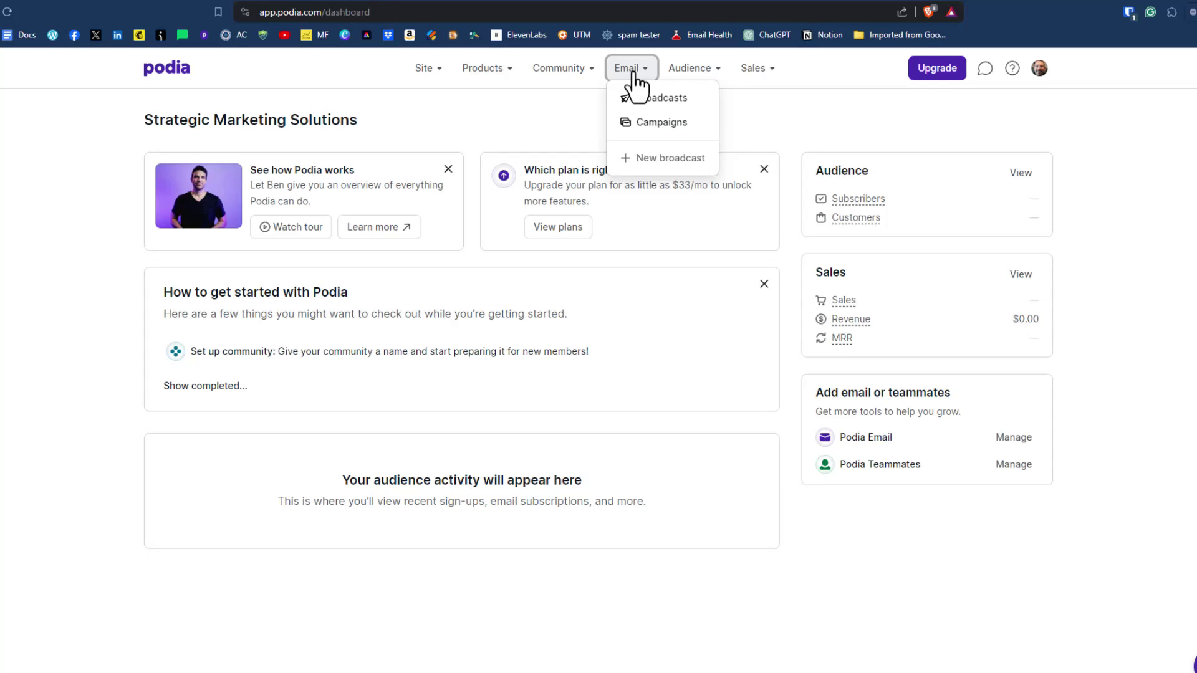
left_click(655, 122)
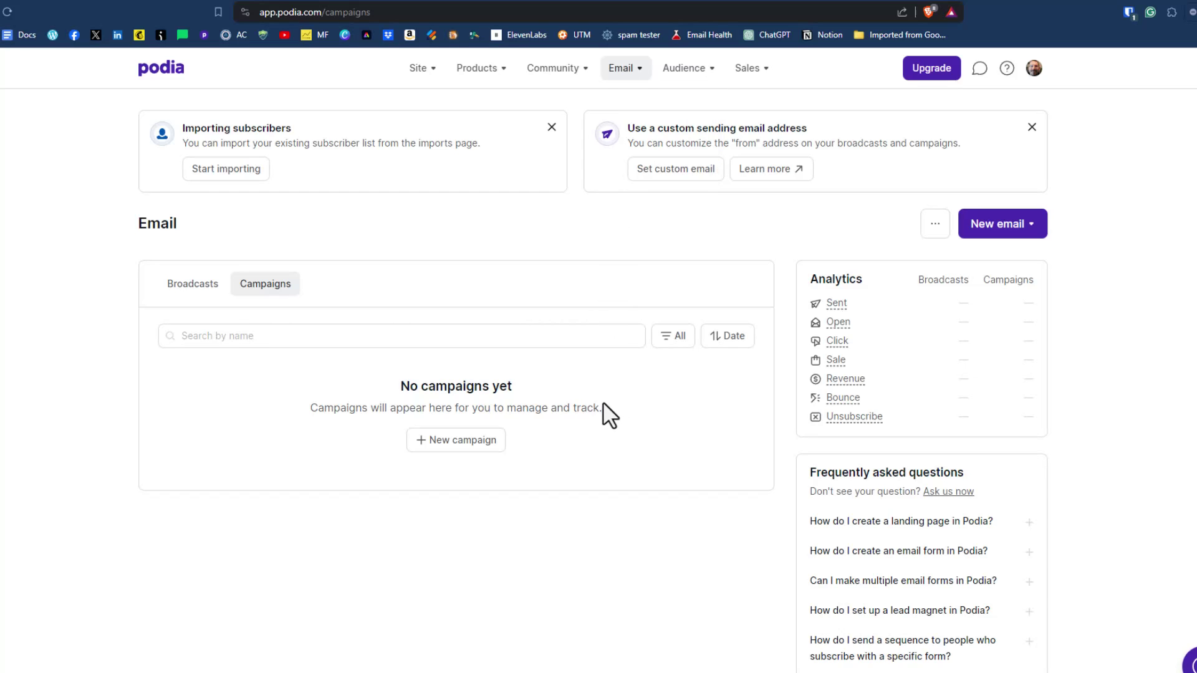
left_click(464, 446)
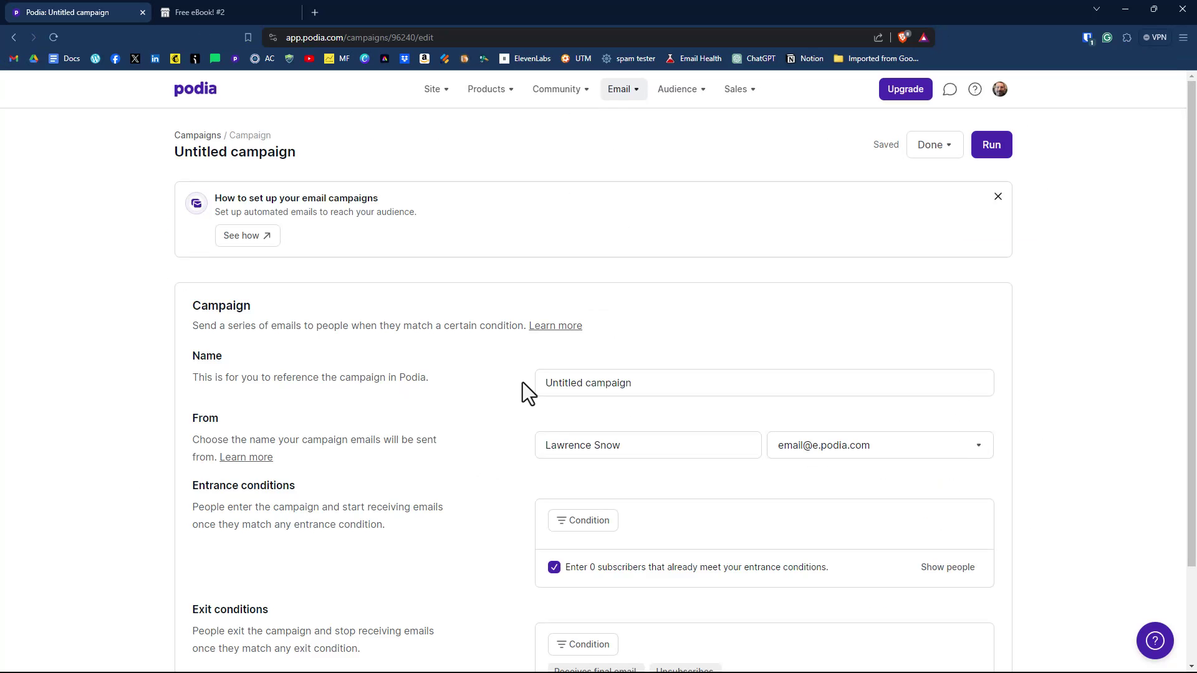
scroll(492, 415, "down", 1)
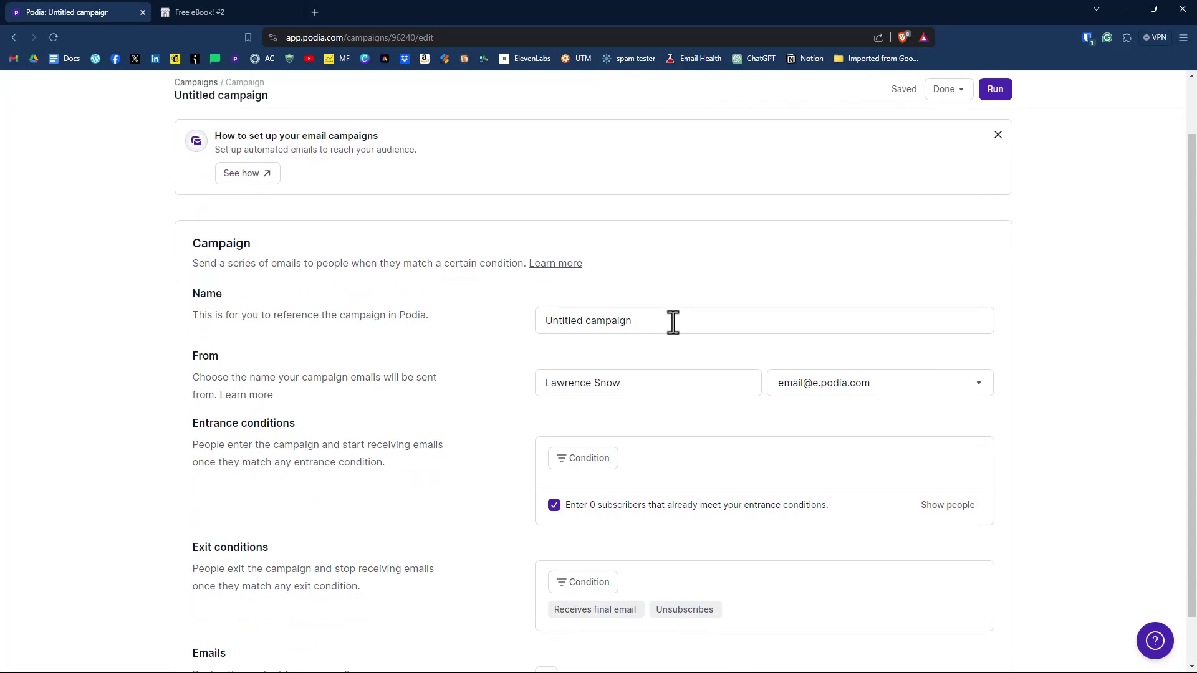
left_click(642, 321)
left_click_drag(642, 321, 474, 316)
type("Marketing eBook")
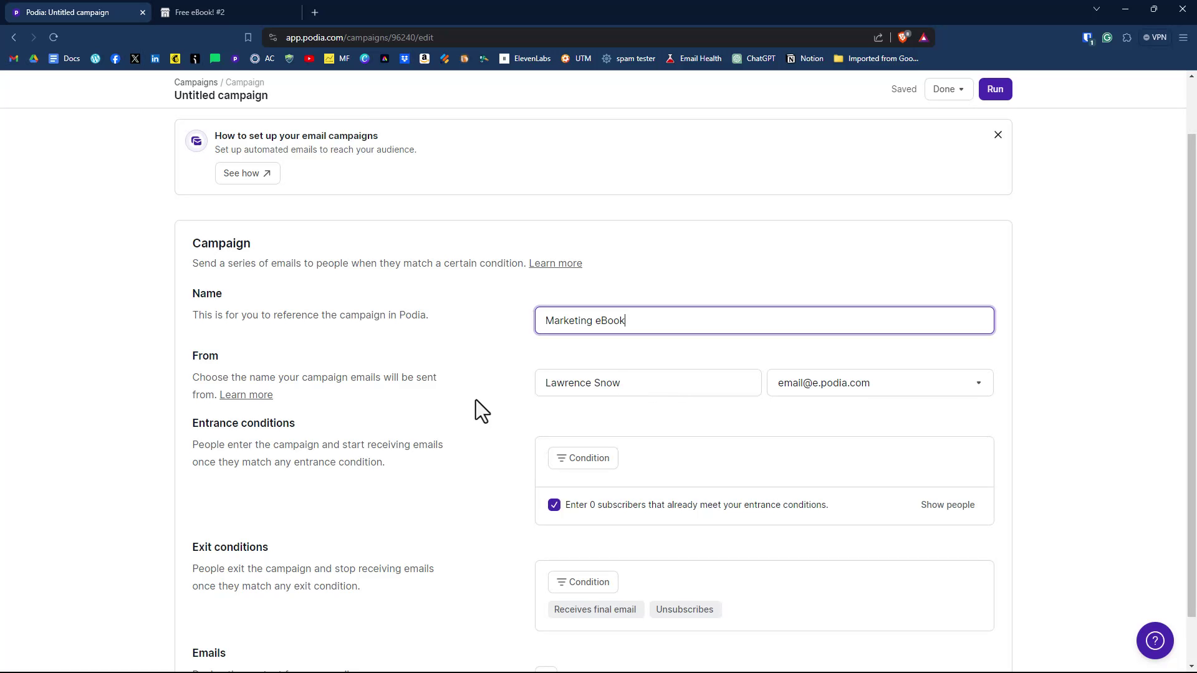
Step: Add an entrance condition so subscribers tagged 'ebook' enter the campaign
scroll(477, 403, "down", 2)
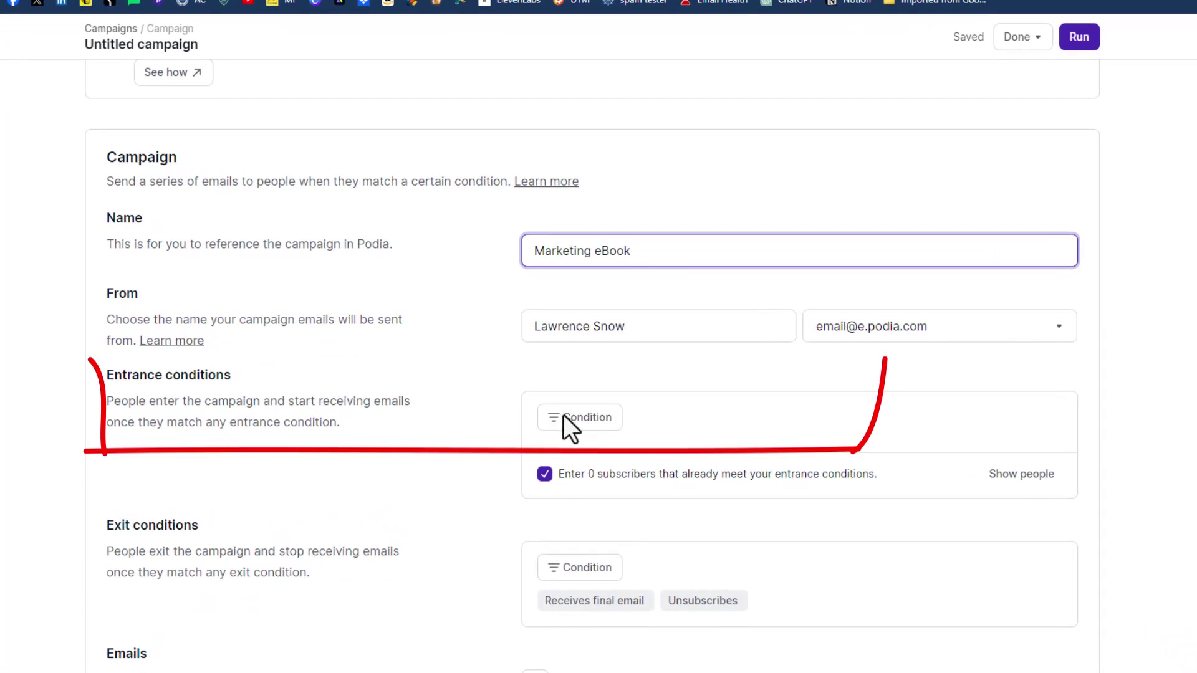
left_click(589, 419)
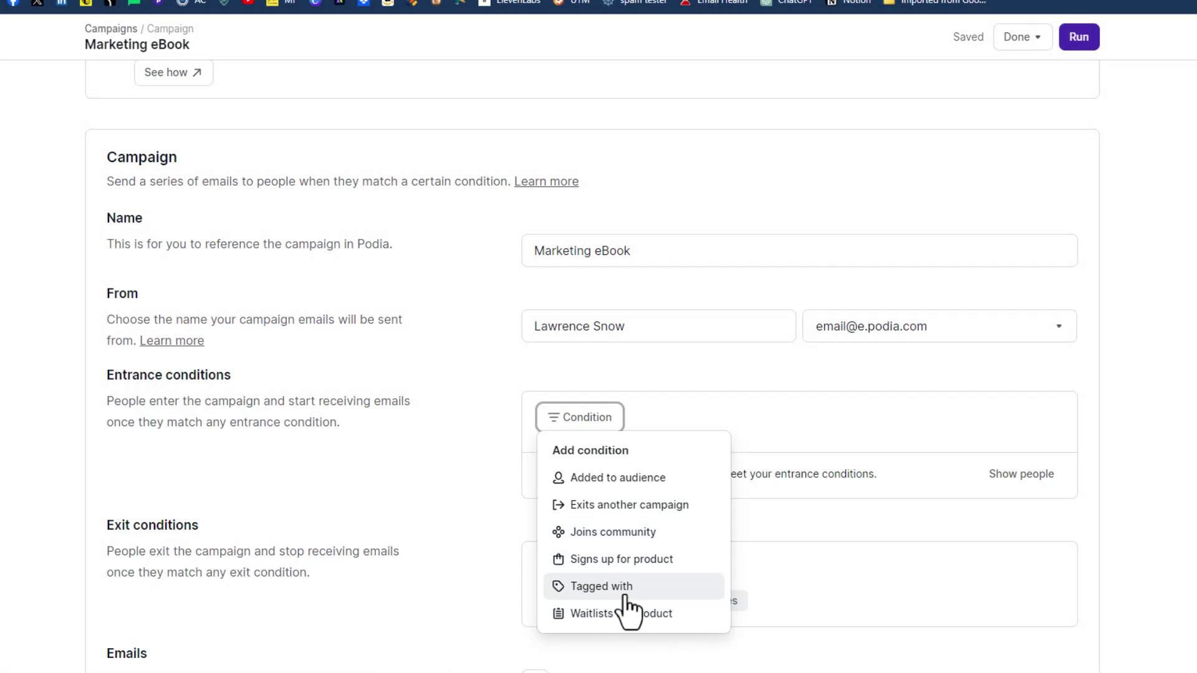
left_click(603, 589)
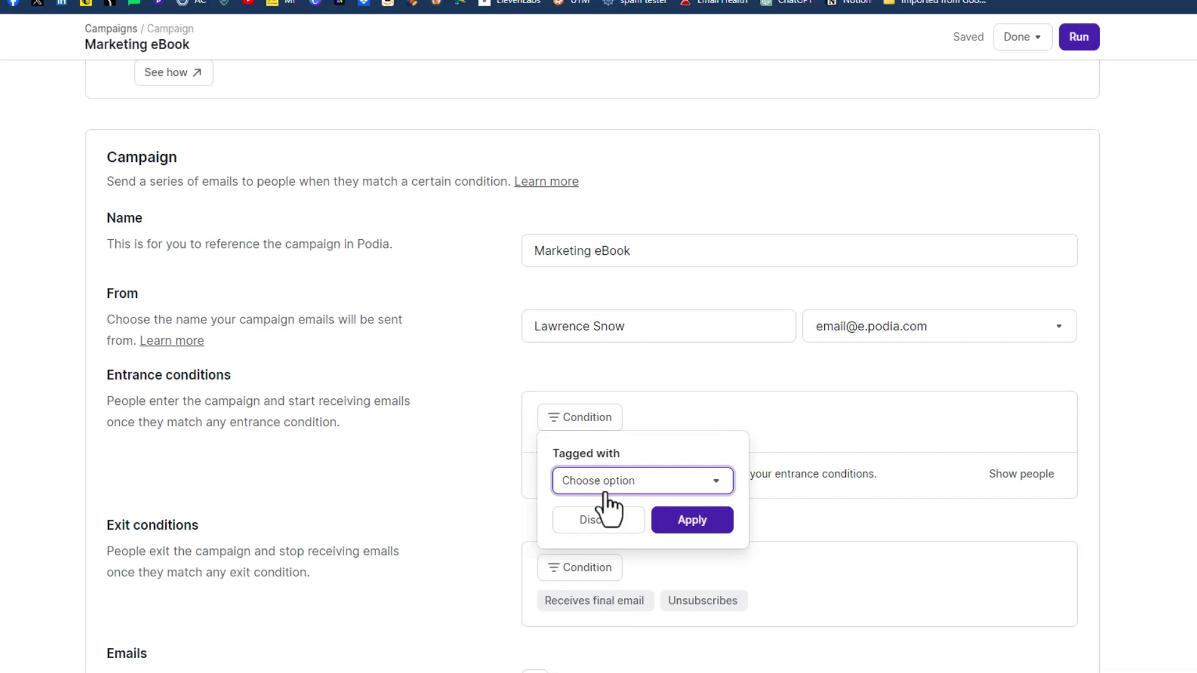
left_click(611, 489)
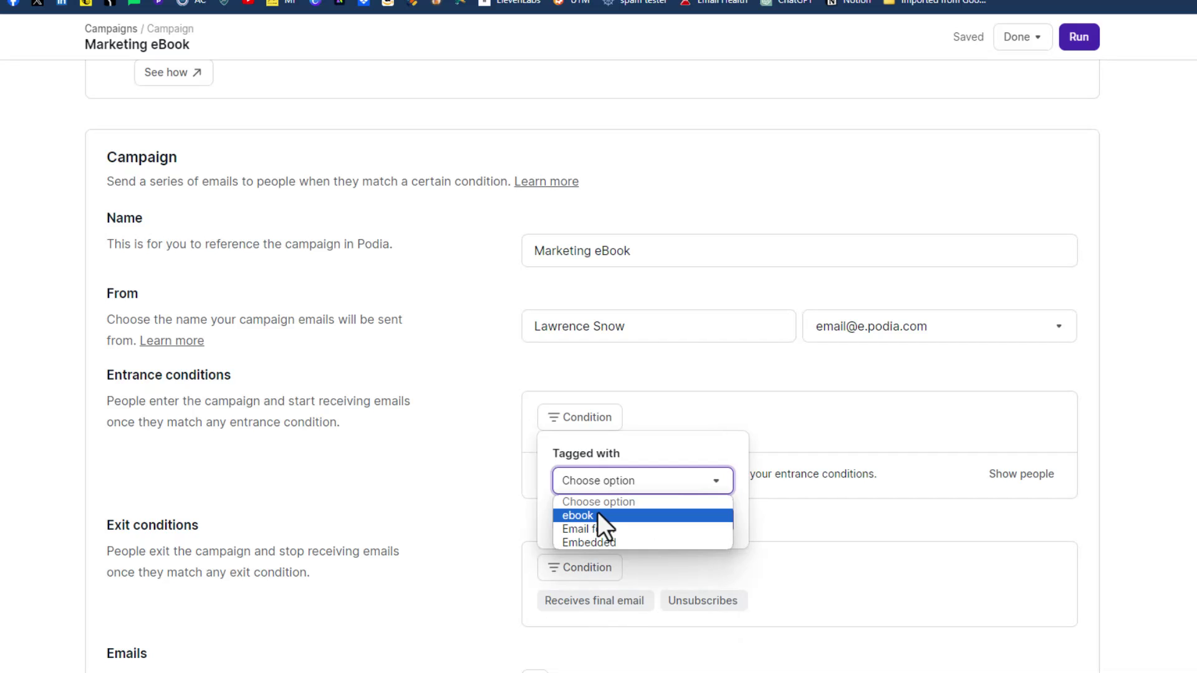
left_click(597, 515)
left_click(689, 520)
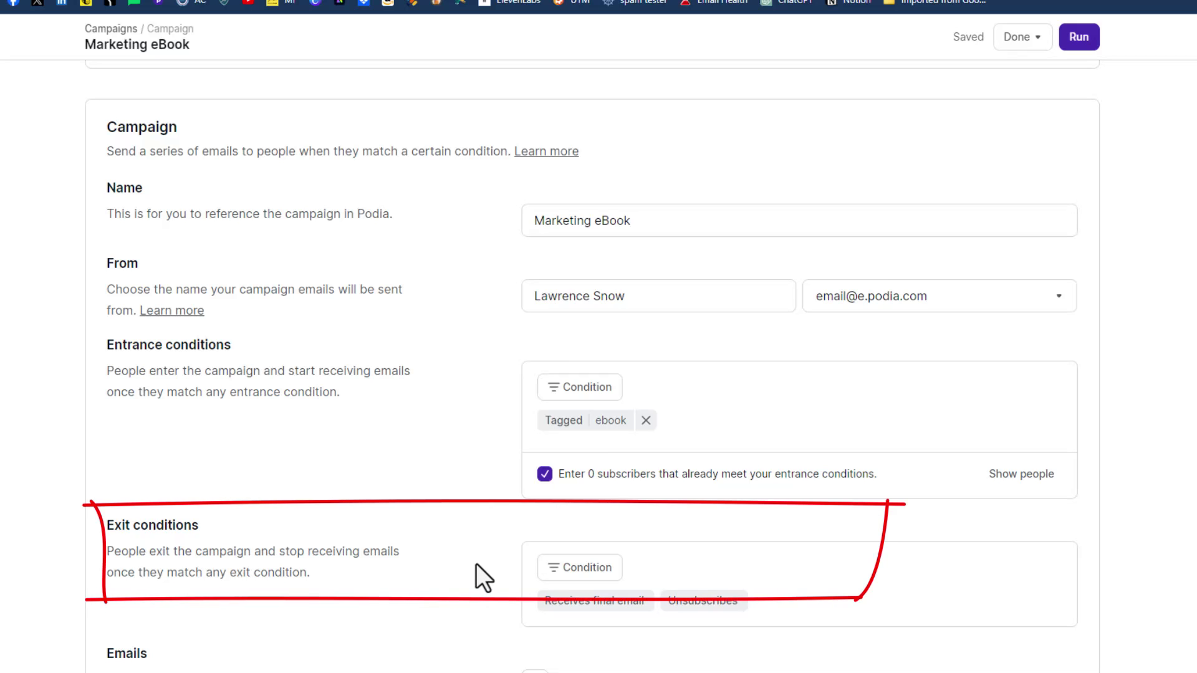
Step: Look at the exit condition options and close them without adding one
scroll(476, 563, "up", 1)
scroll(477, 563, "down", 1)
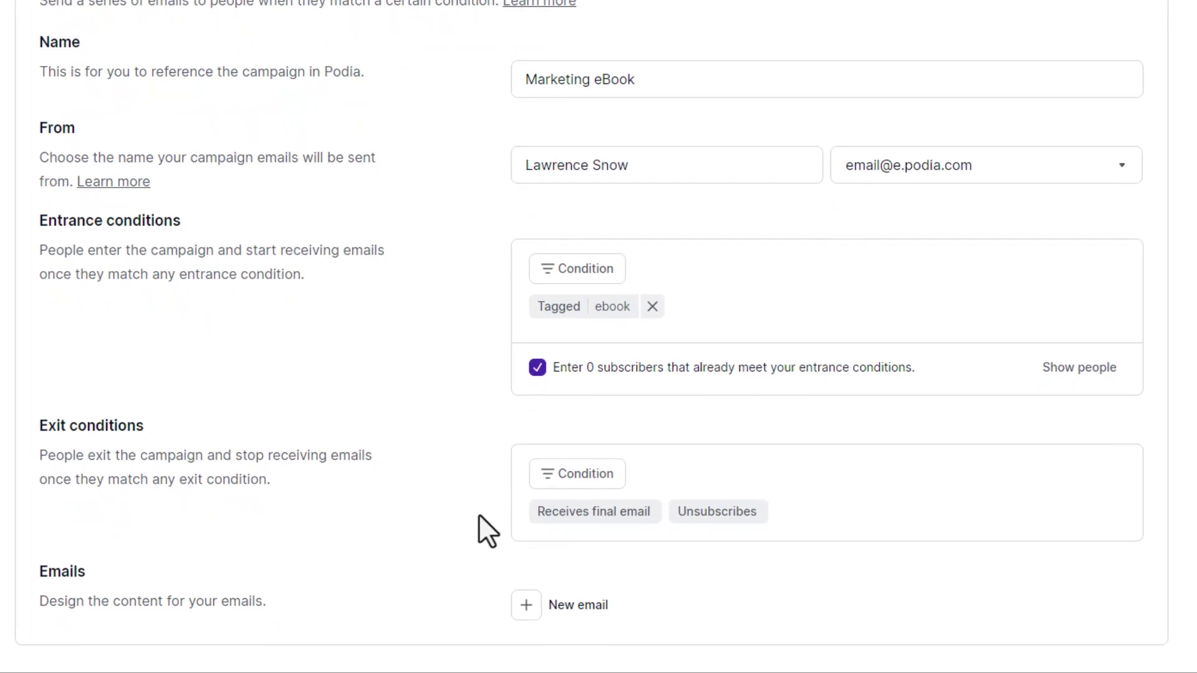
mouse_move(600, 607)
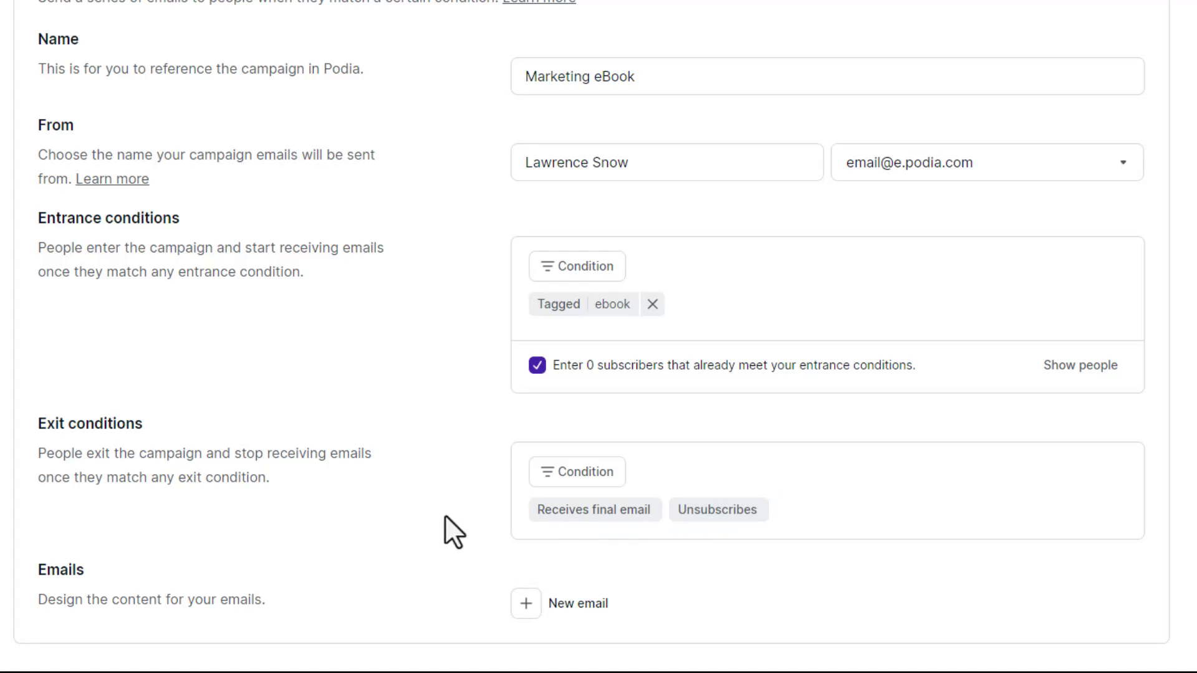
left_click(601, 492)
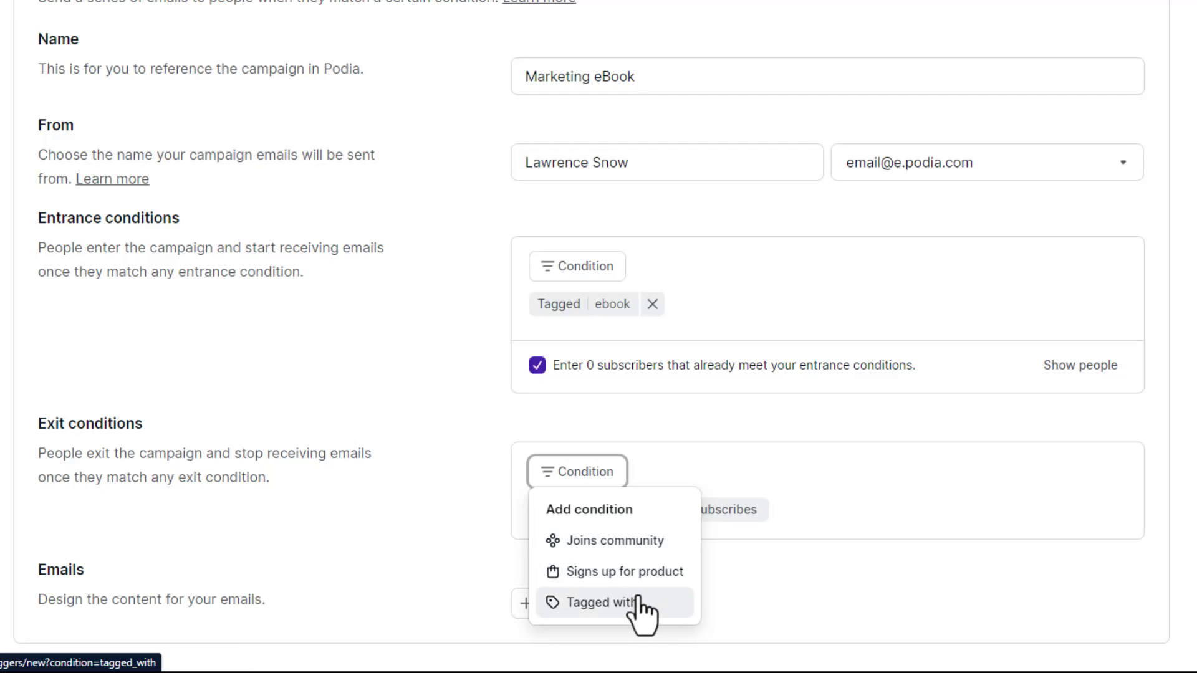
left_click(480, 502)
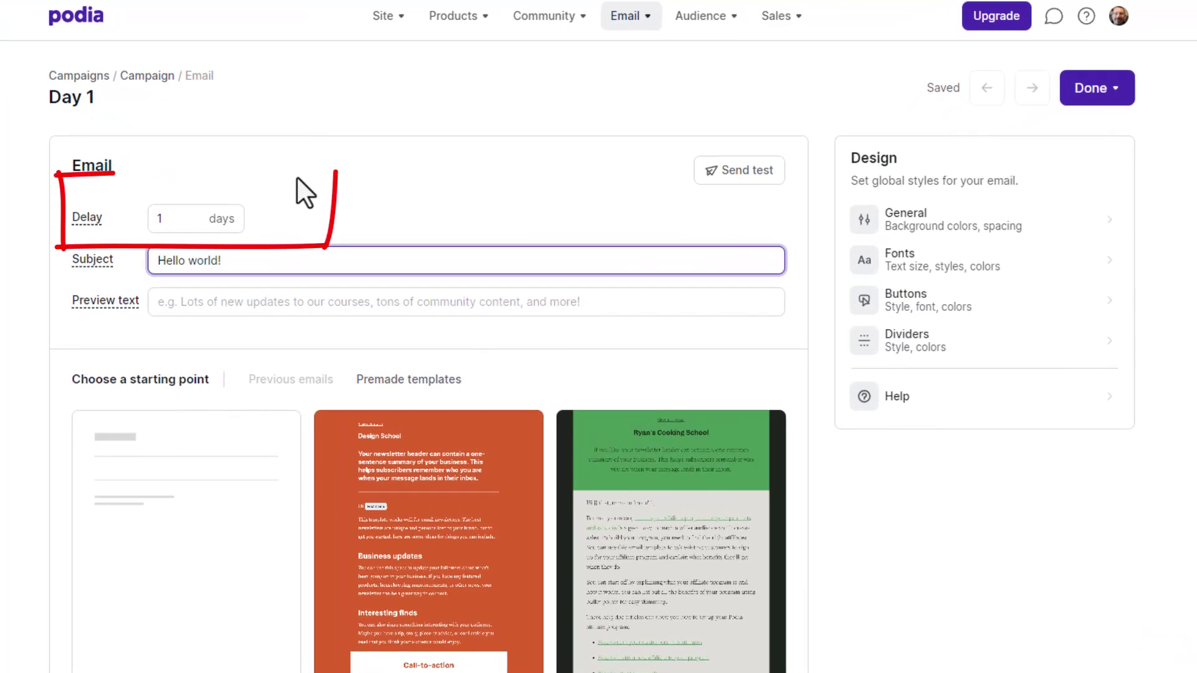
Step: Set the first email's delay to 0 days with subject 'Thanks for subscribing! Here's the free eBook!'
left_click(193, 225)
key("Tab")
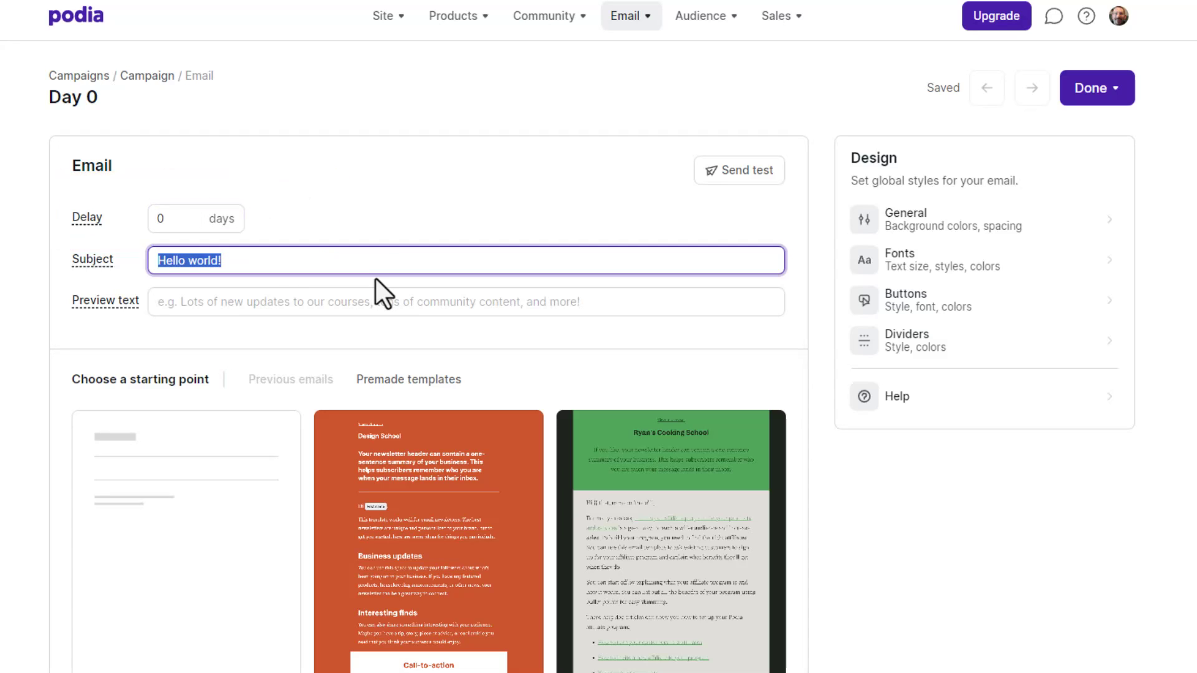
type("Thanks fo")
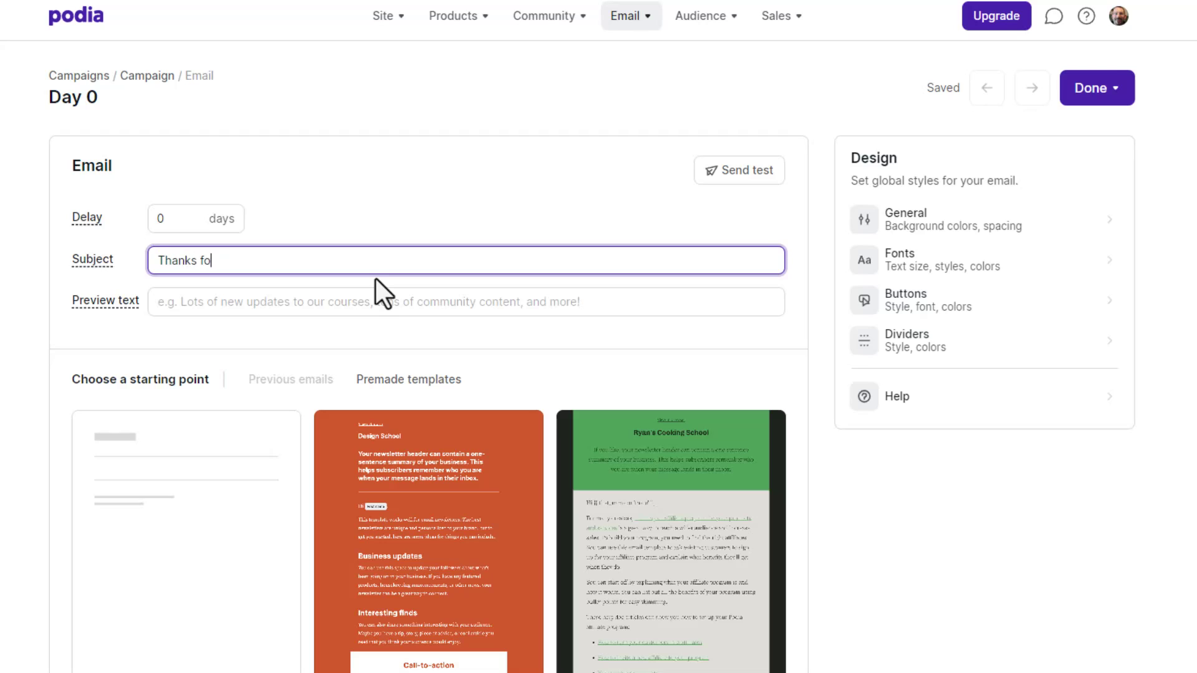
type("r subscribing! Here's the fr")
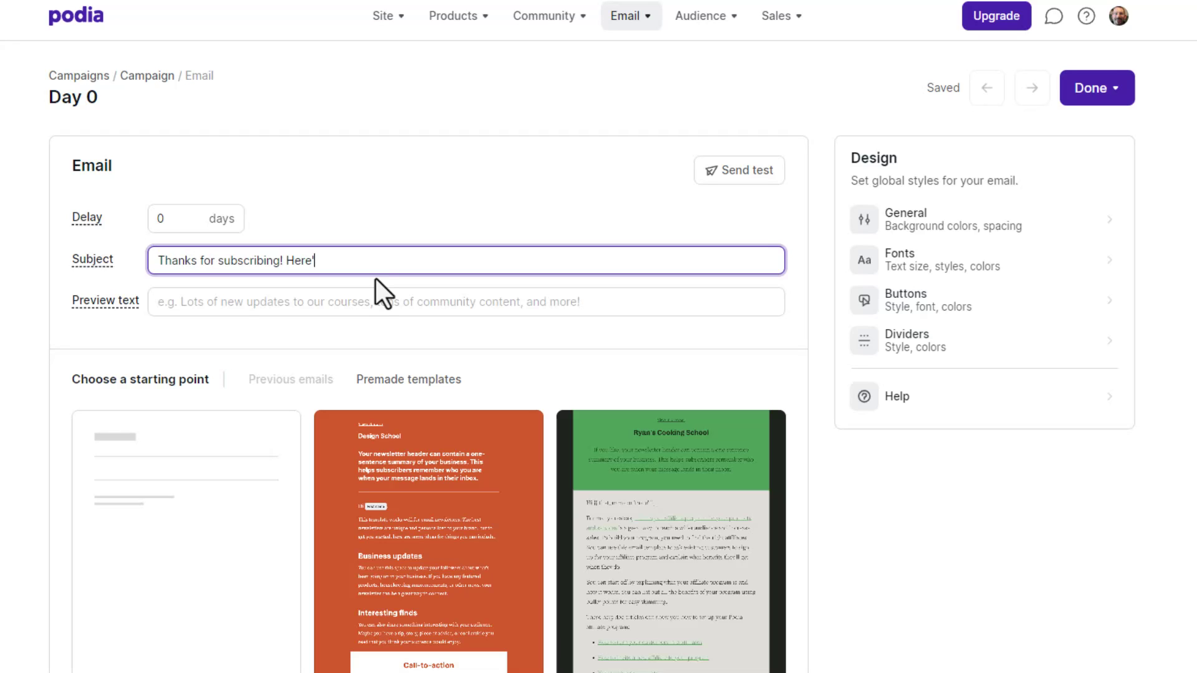
type("ee eBook!")
Step: Set the preview text to 'Would love to hear your feedback, hit reply!'
scroll(276, 250, "down", 1)
left_click(276, 221)
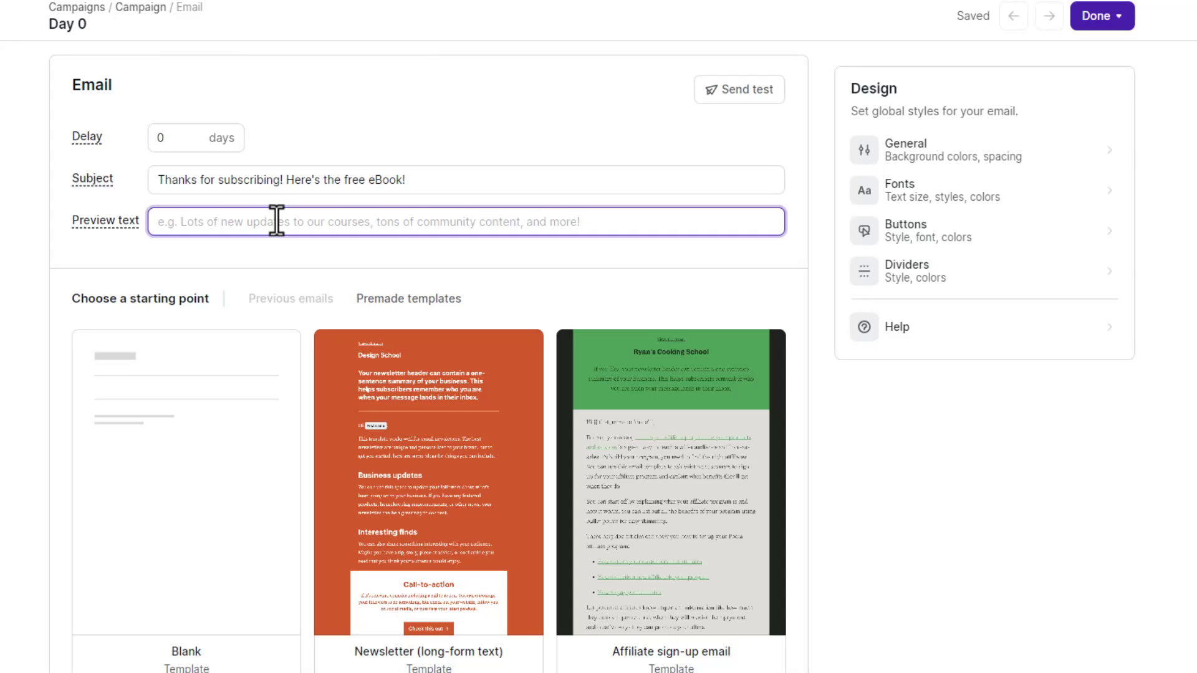
type("Would love to")
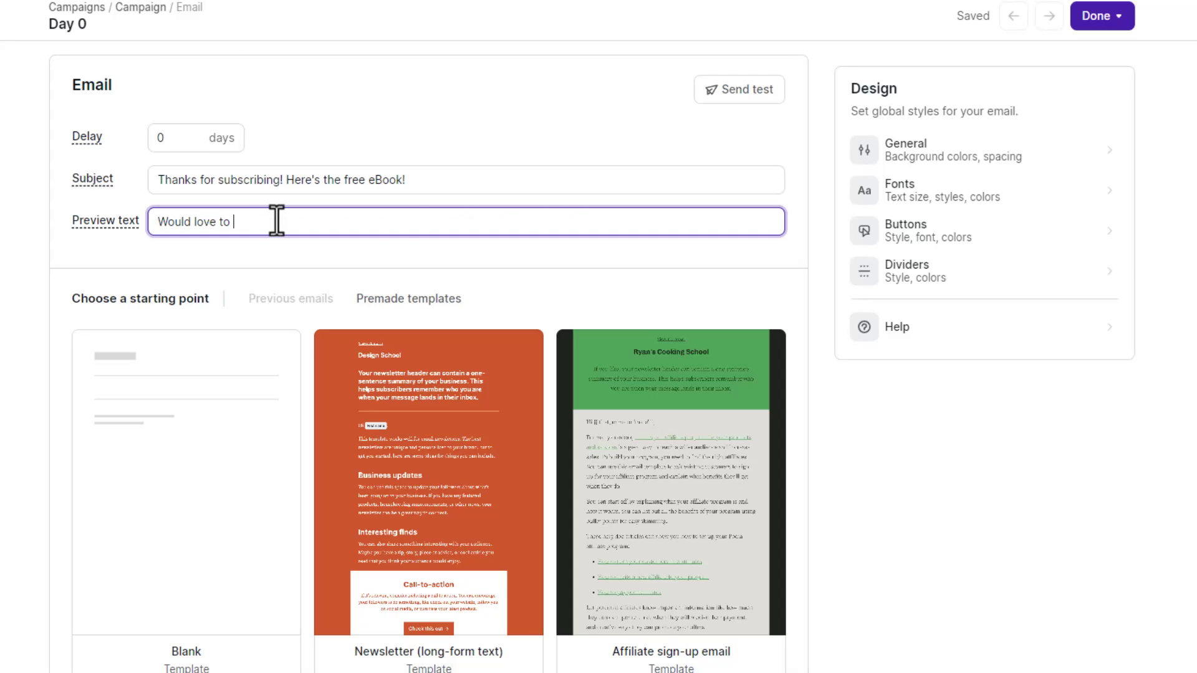
type(" hear your feedback")
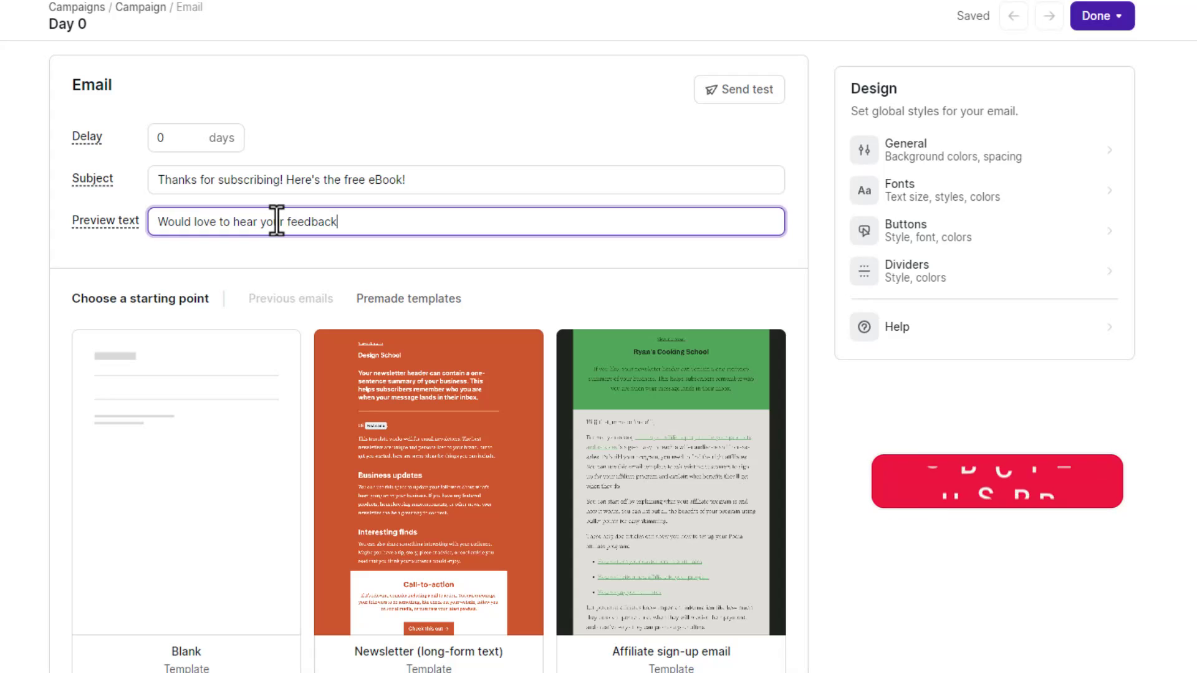
type(", hit reply!")
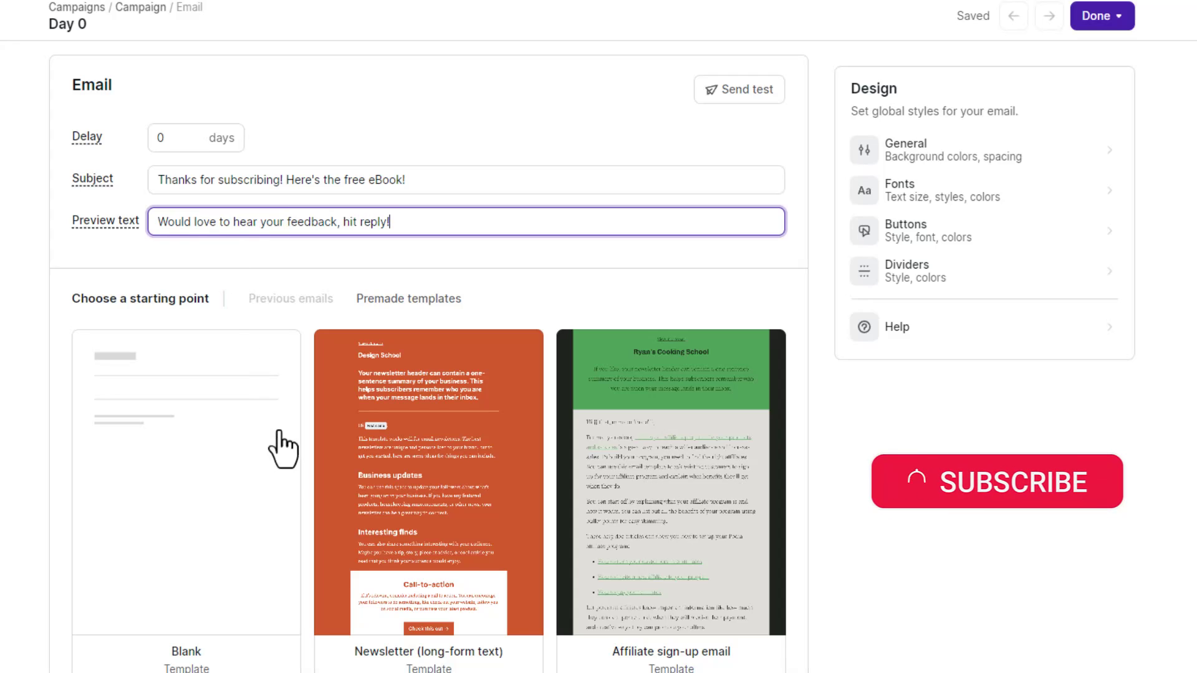
mouse_move(92, 554)
scroll(153, 483, "down", 2)
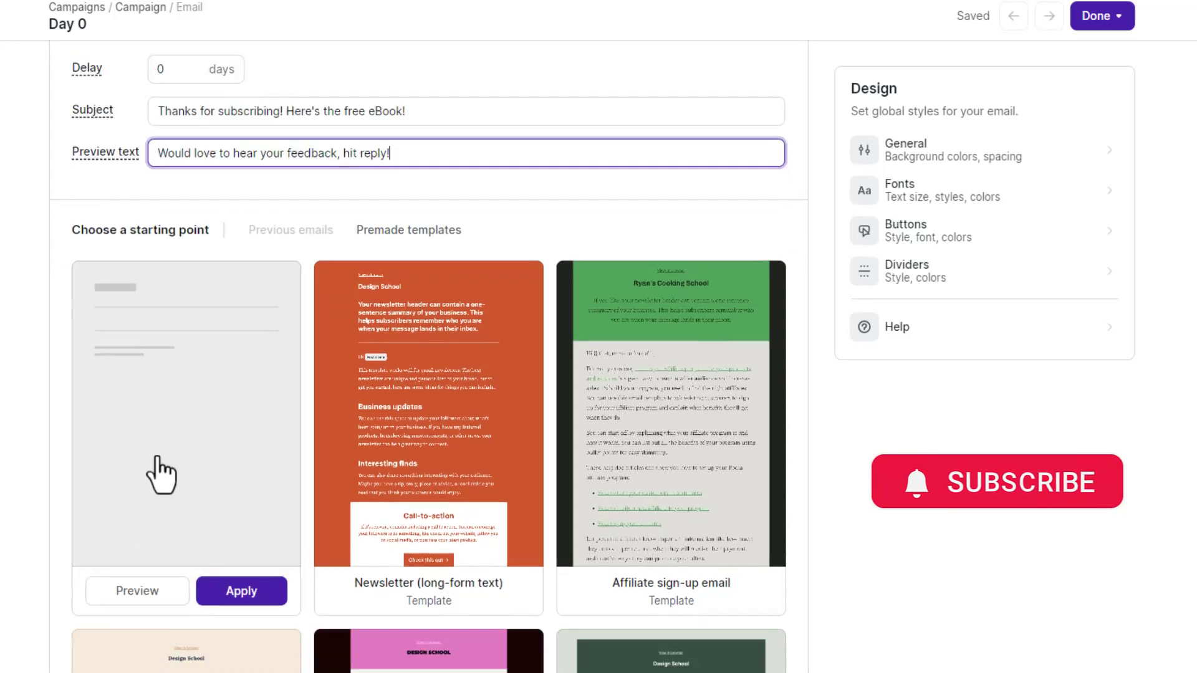
Step: Preview the Lead magnet delivery email template and apply it to the Day 0 email
key("Tab")
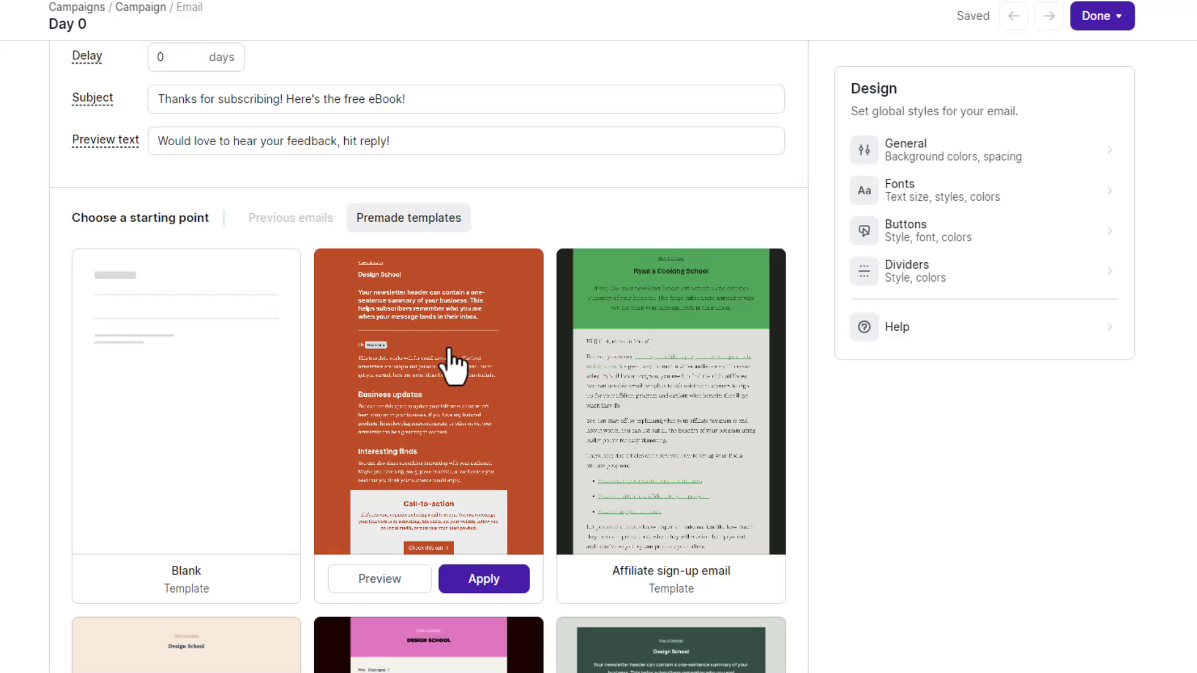
scroll(526, 484, "down", 5)
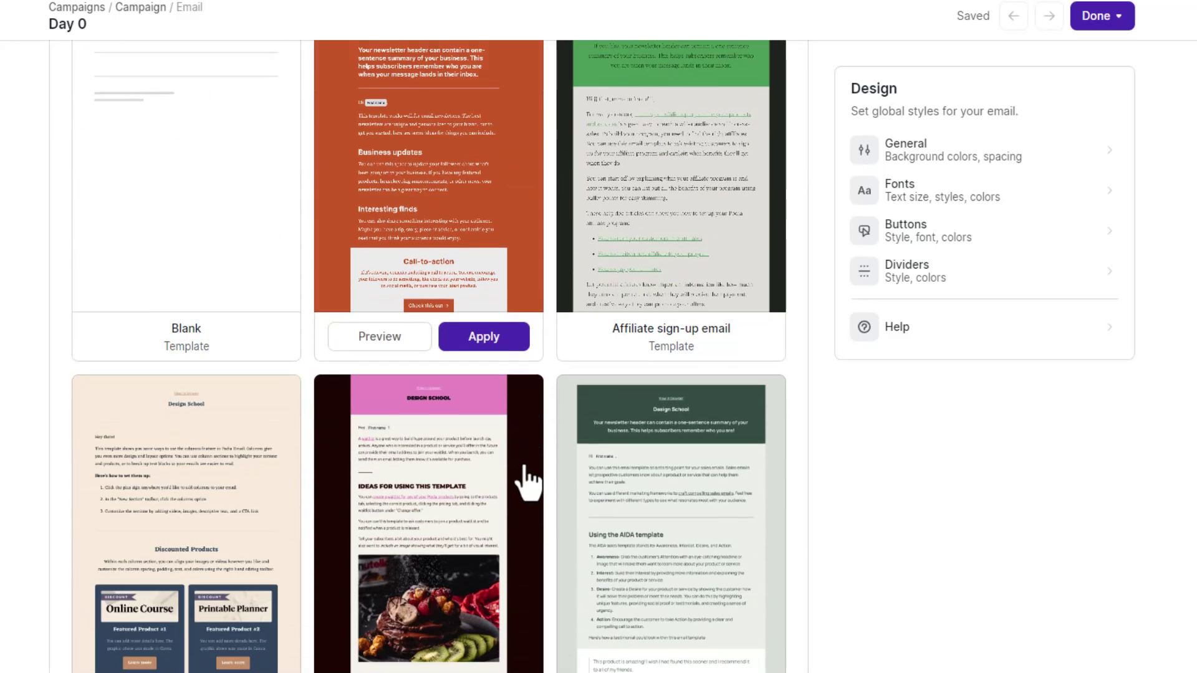
scroll(528, 483, "down", 10)
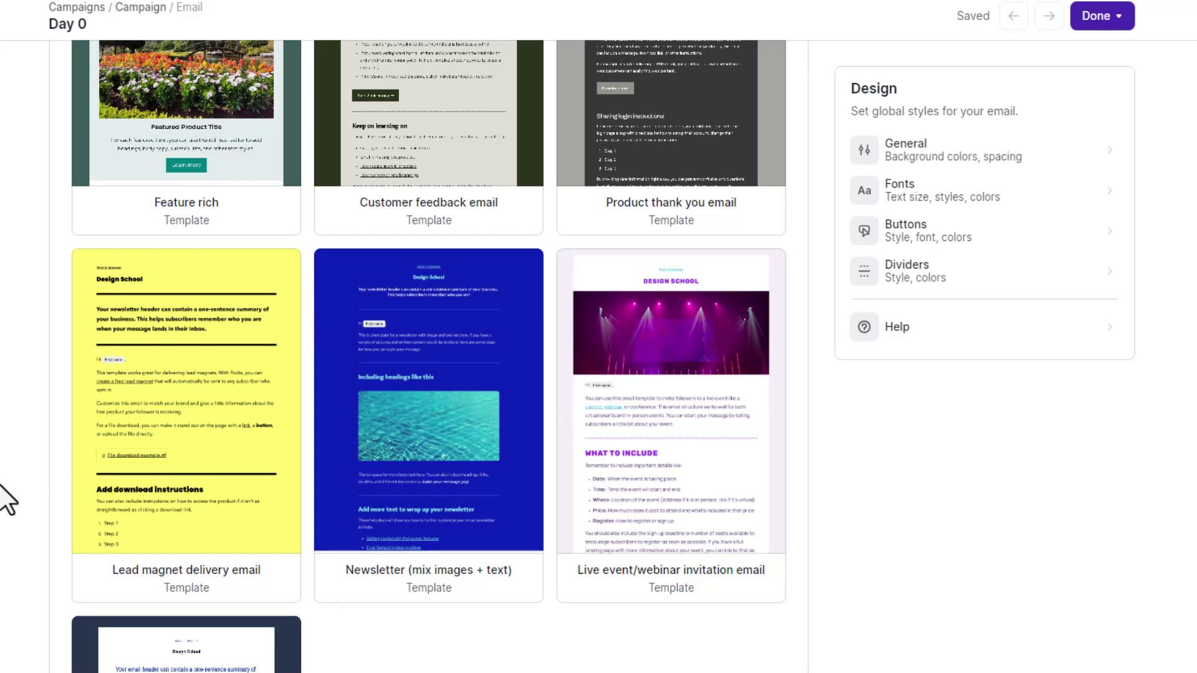
mouse_move(114, 411)
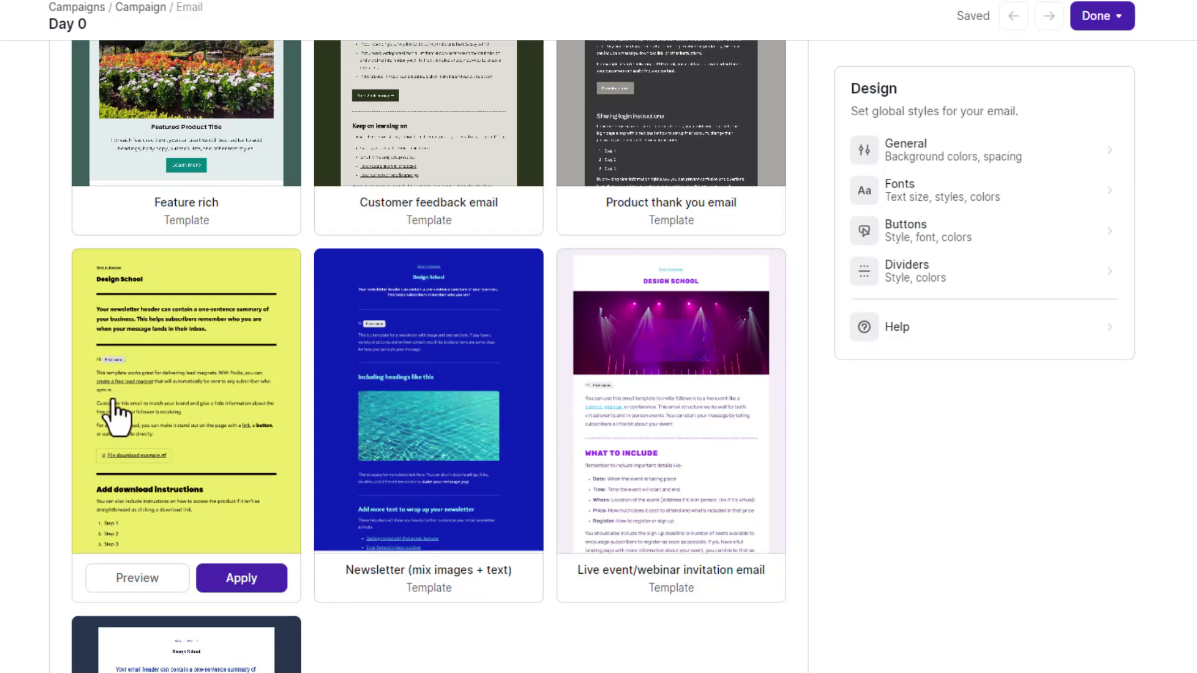
left_click(137, 579)
scroll(486, 442, "down", 15)
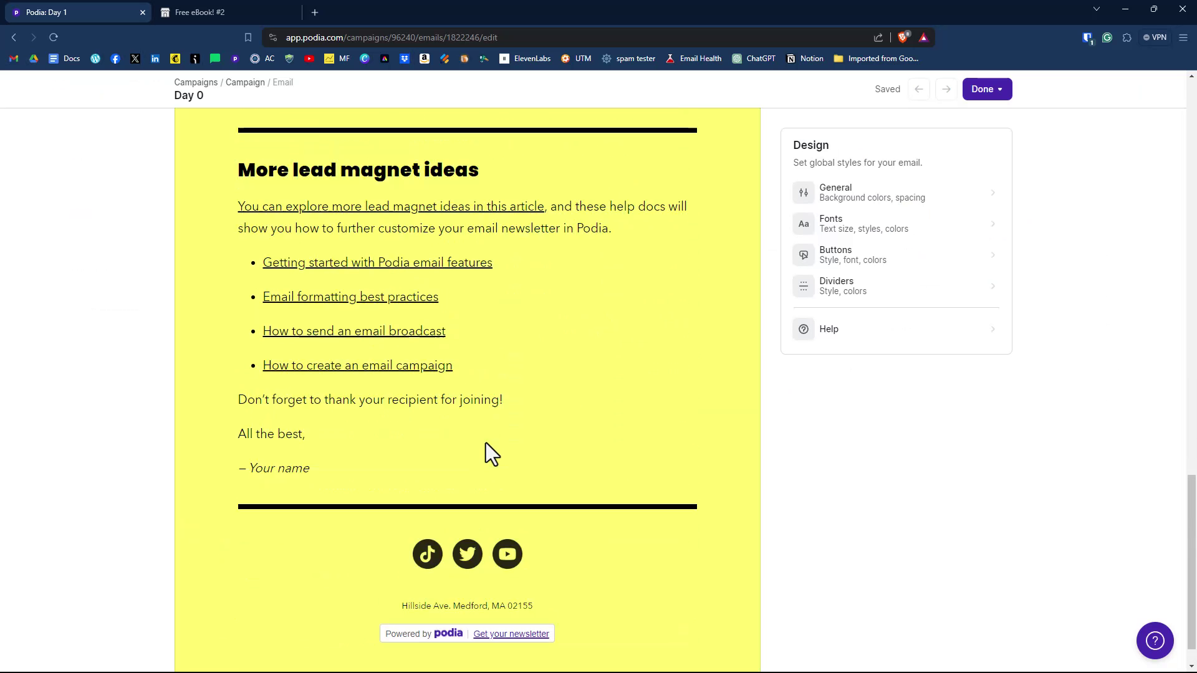
scroll(485, 442, "up", 15)
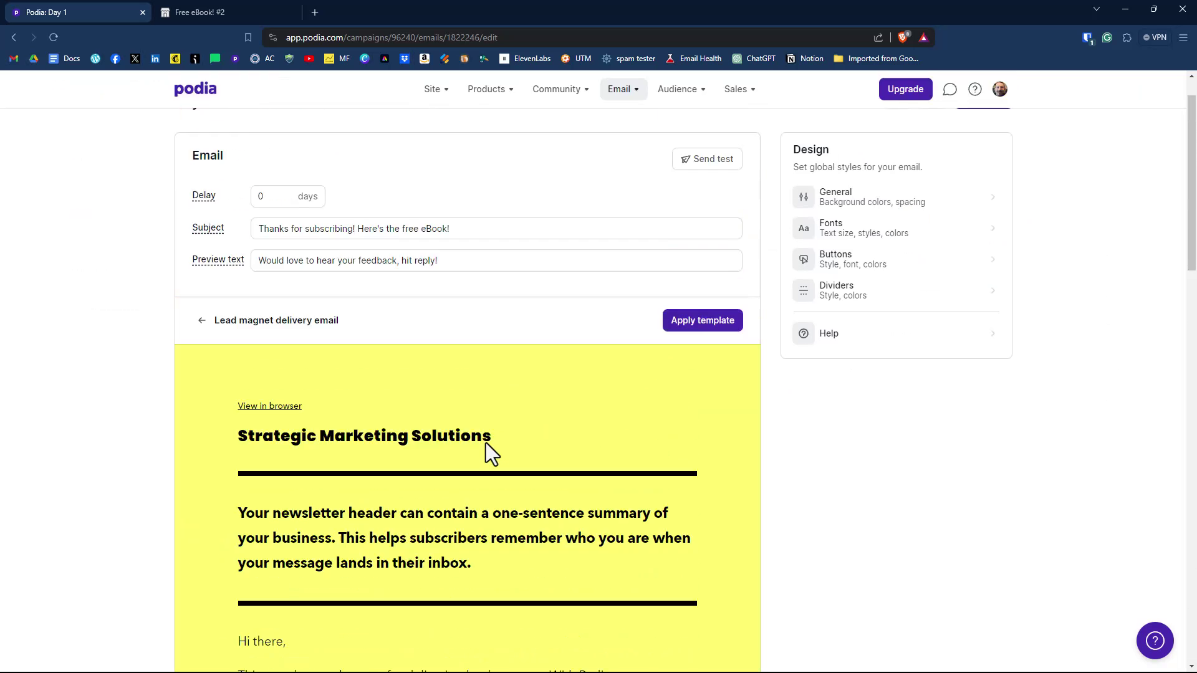
left_click(715, 374)
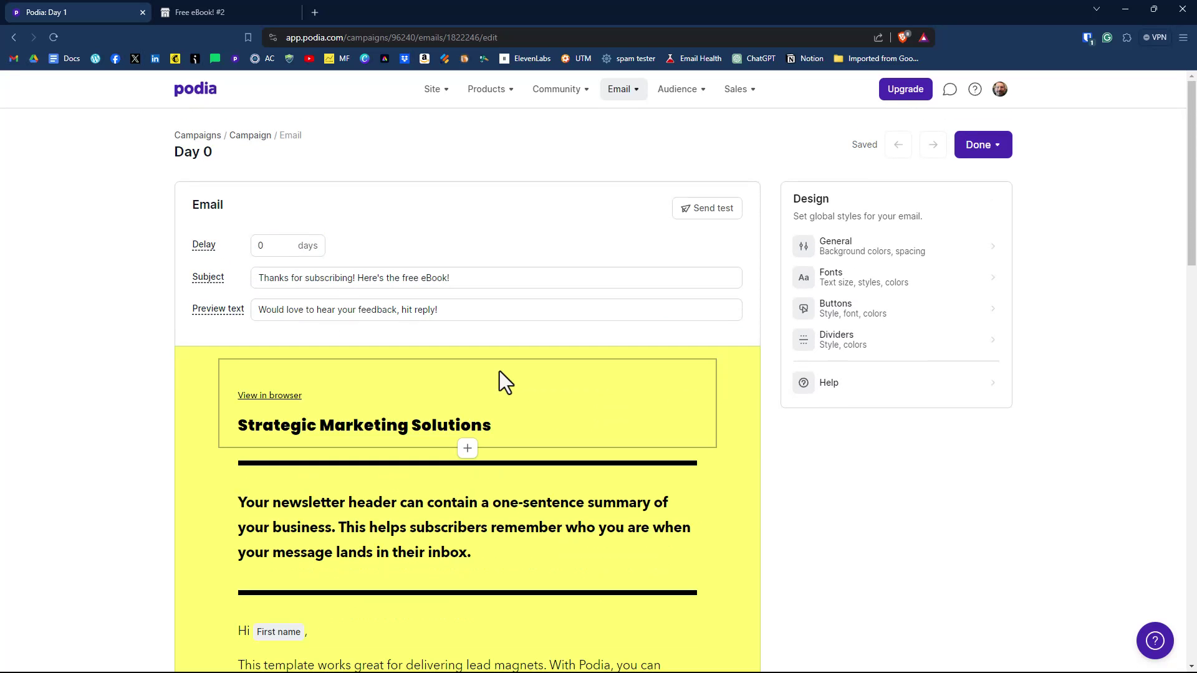
Step: Make the email background teal in the general style settings
scroll(571, 211, "down", 2)
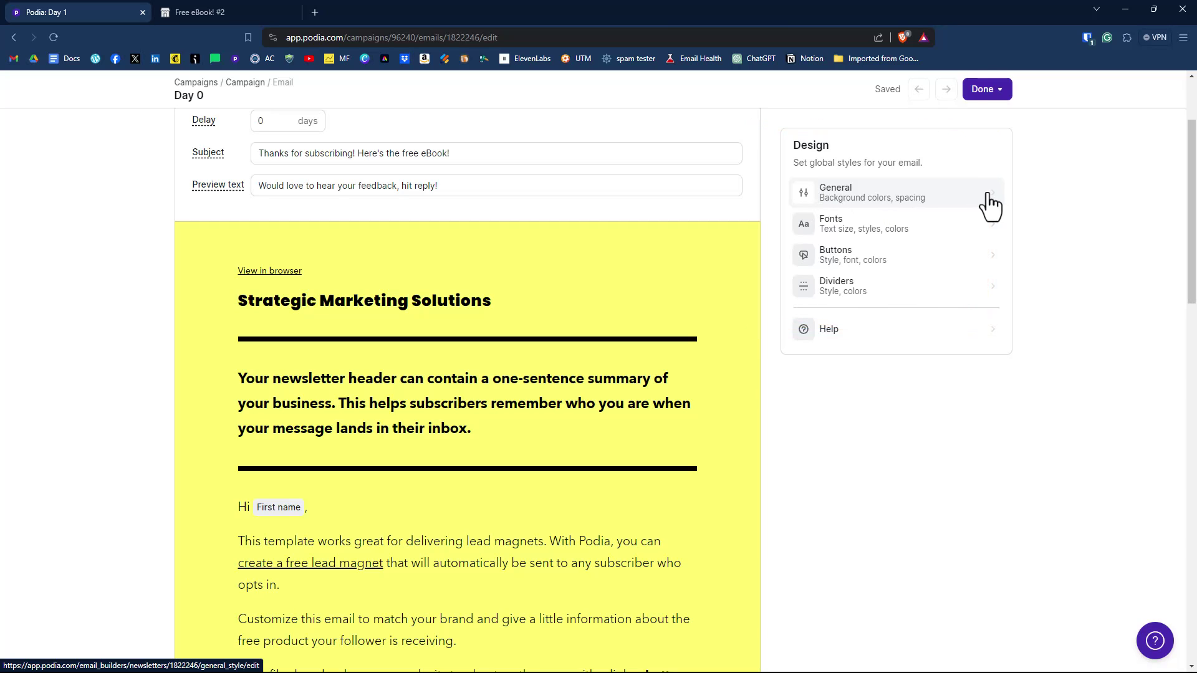
left_click(933, 195)
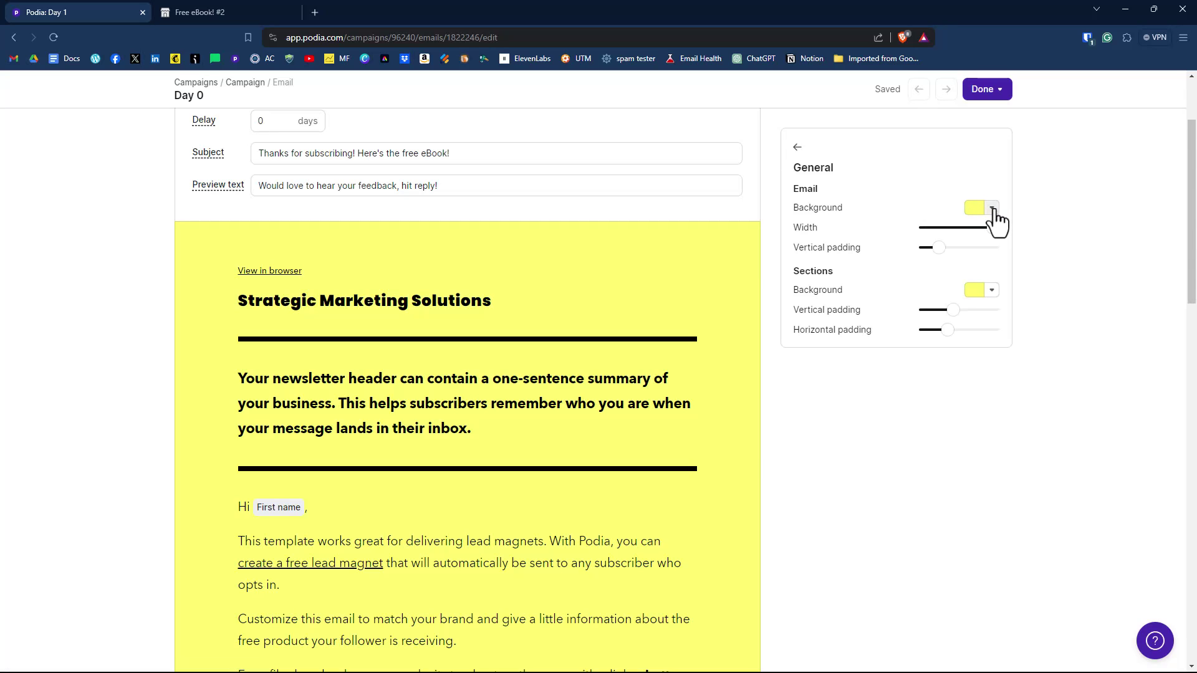
left_click(991, 208)
left_click(887, 397)
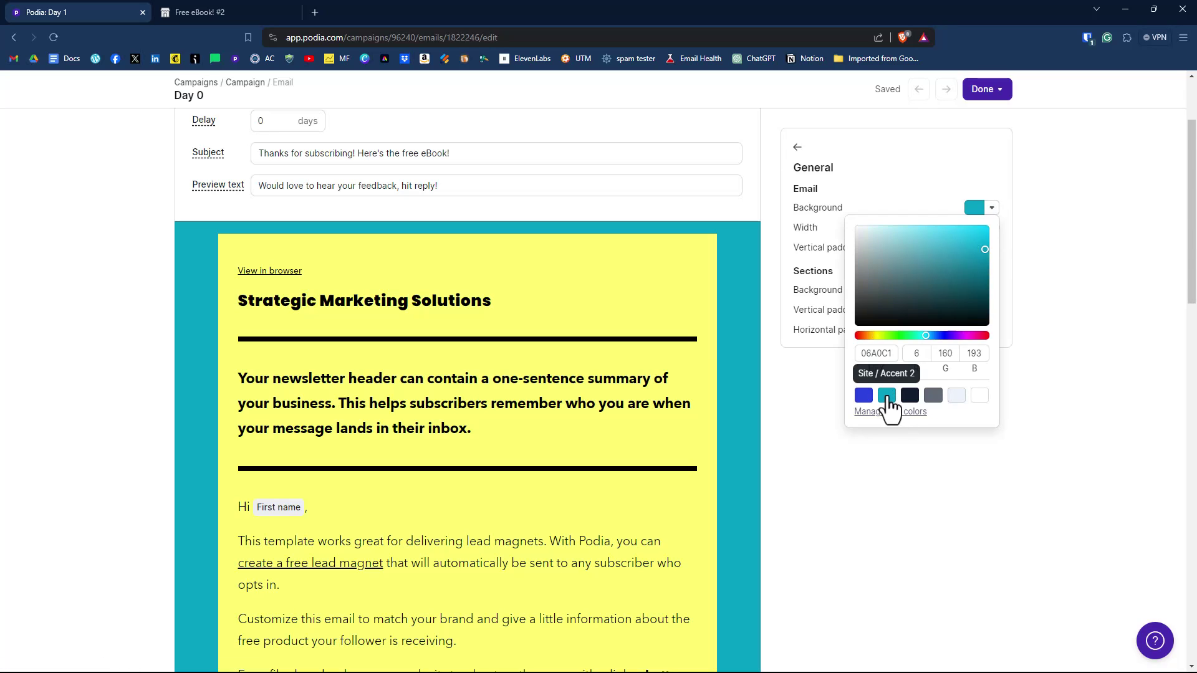
left_click(811, 208)
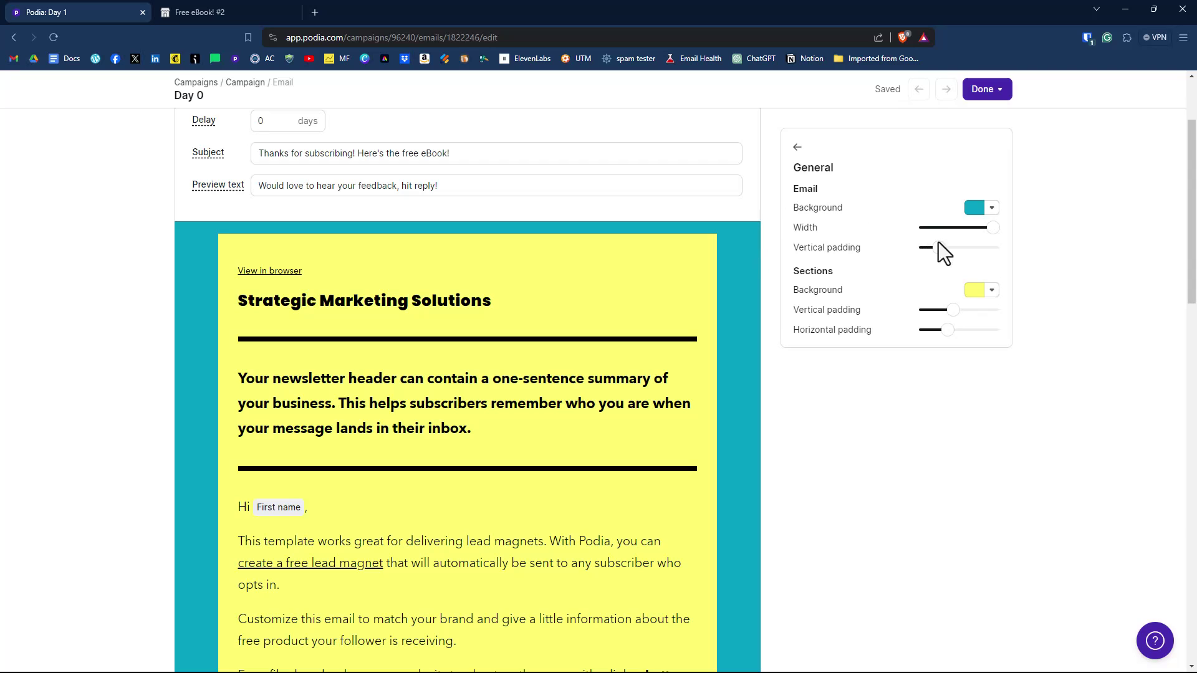
Step: Try a teal section background, then set the section background to white
left_click(992, 290)
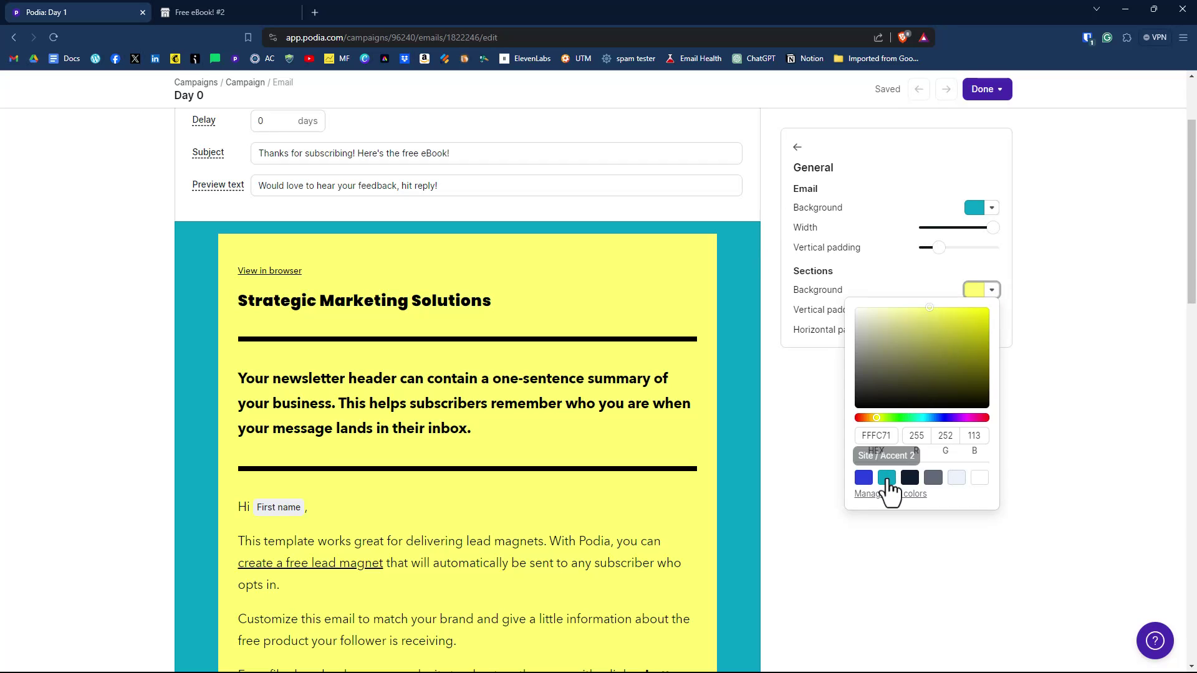
left_click(887, 479)
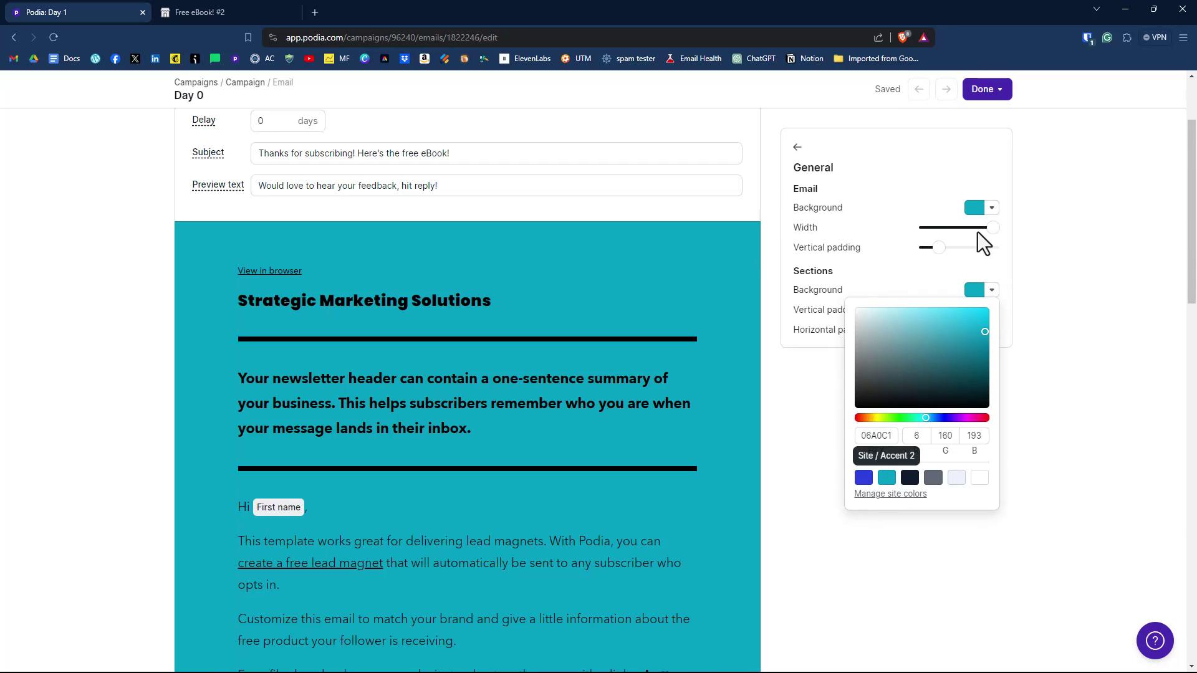
left_click(991, 208)
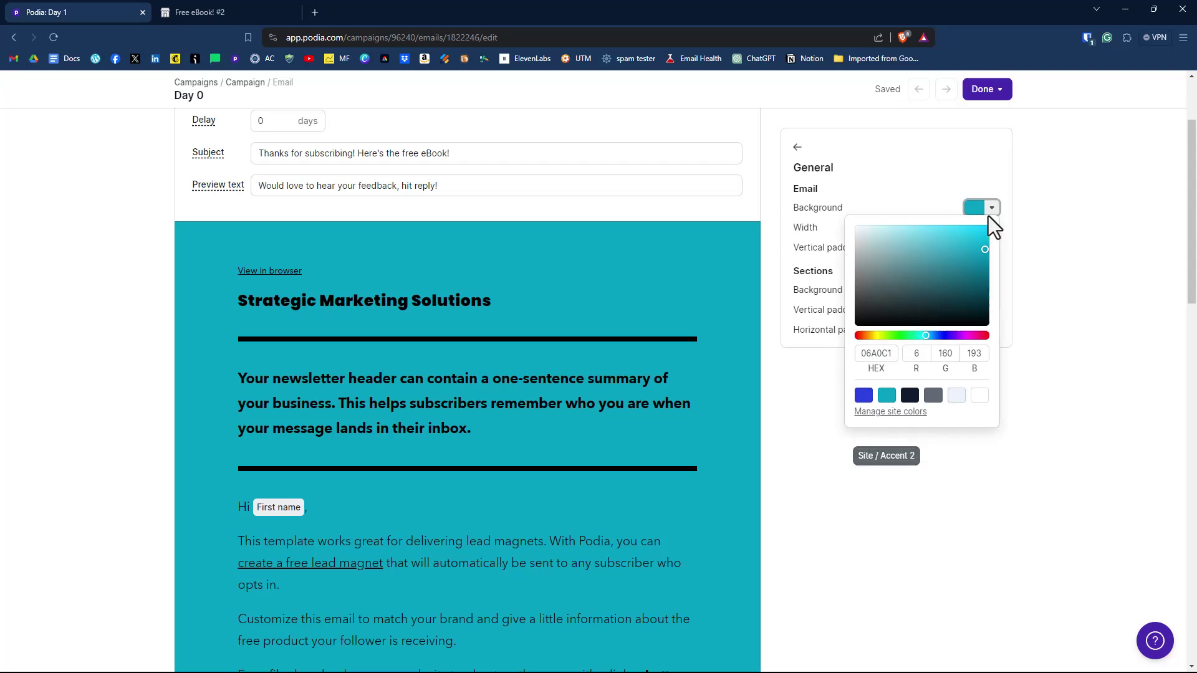
left_click(804, 389)
left_click(990, 291)
left_click(979, 478)
left_click(808, 382)
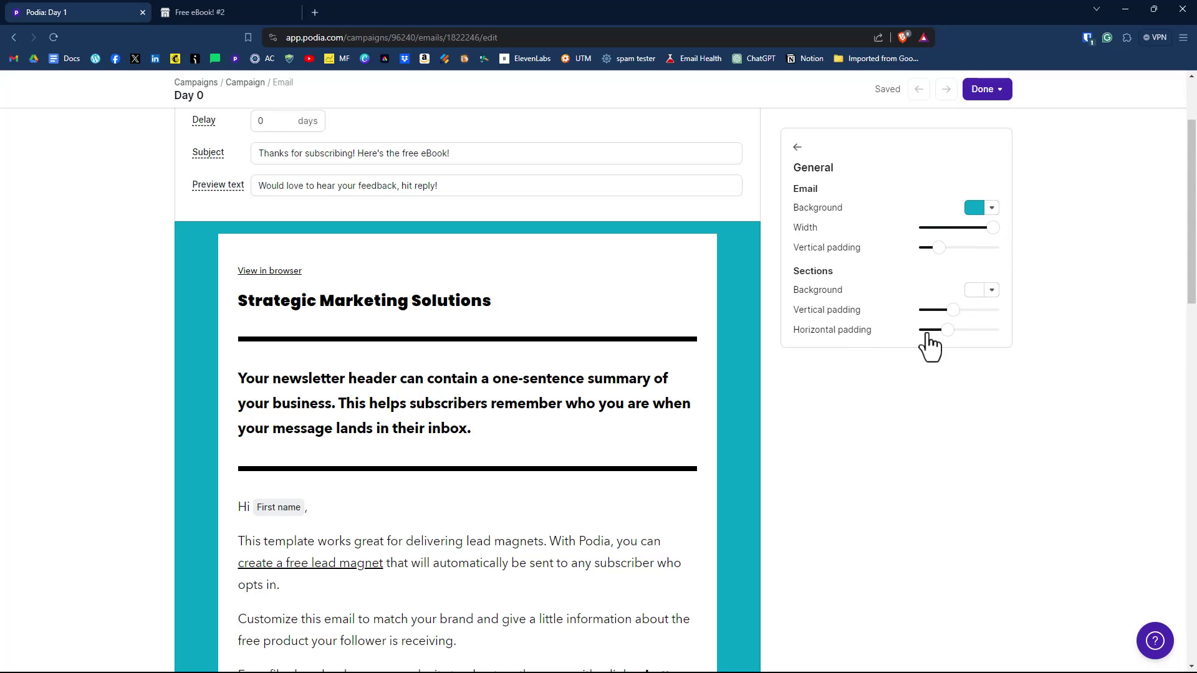
left_click(740, 320)
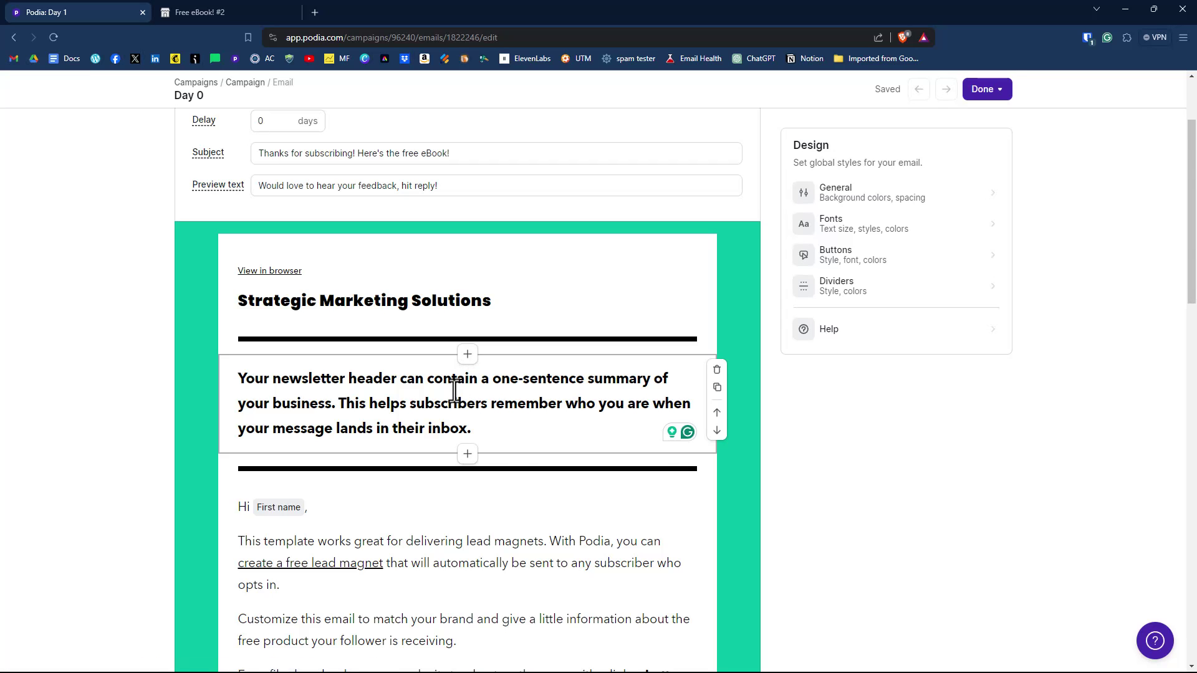
scroll(454, 390, "down", 1)
scroll(453, 391, "up", 2)
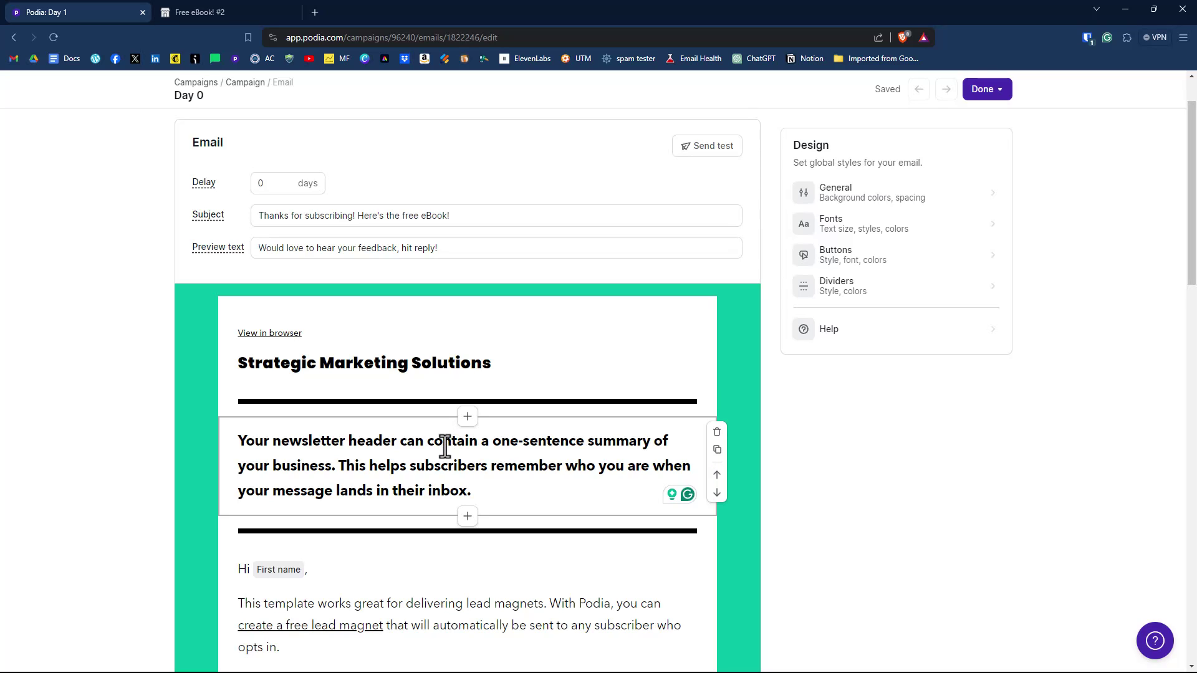
left_click(430, 366)
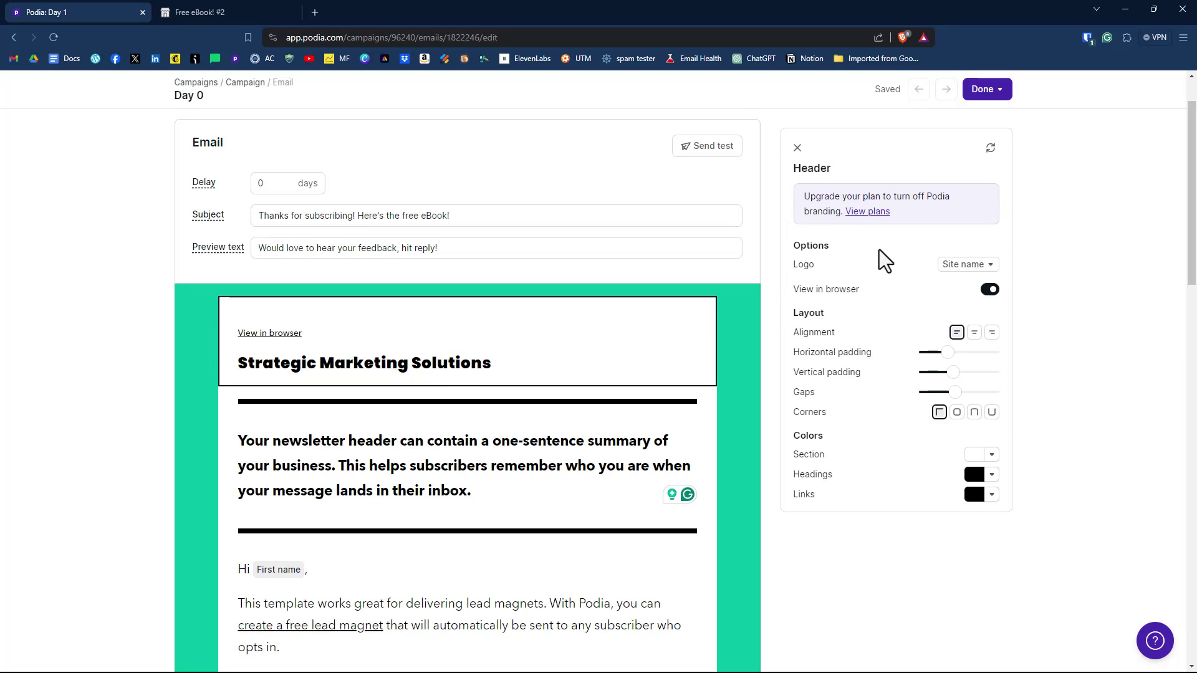
left_click(966, 266)
left_click(942, 289)
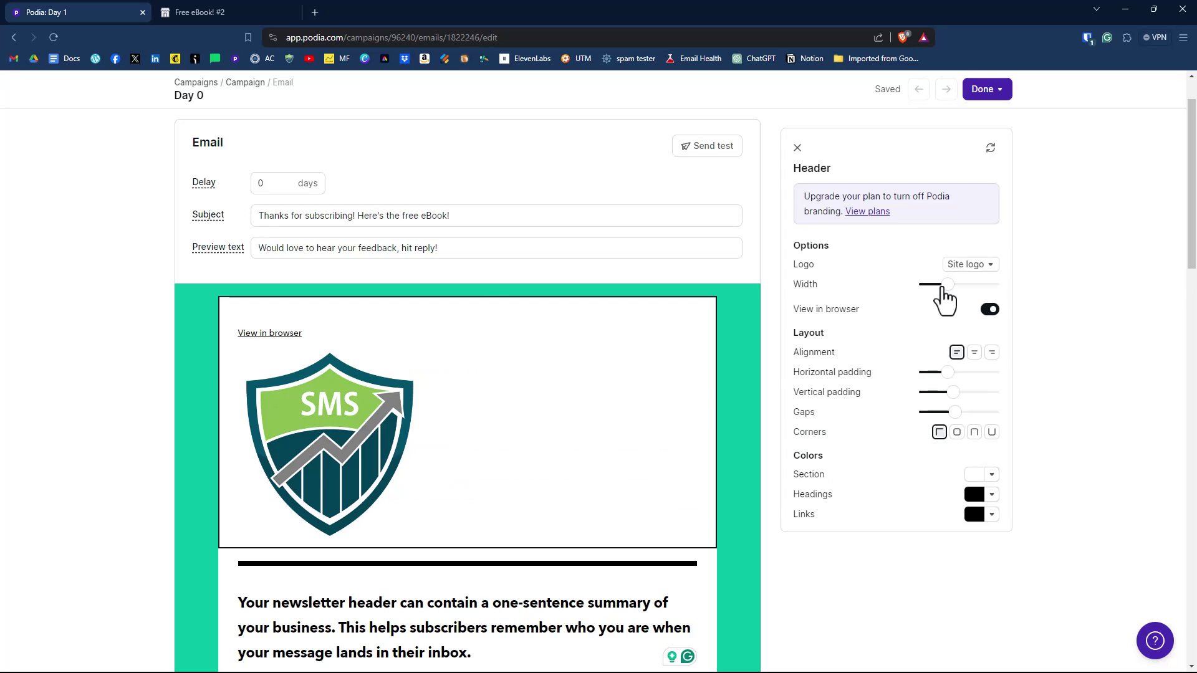
left_click(970, 264)
left_click(947, 311)
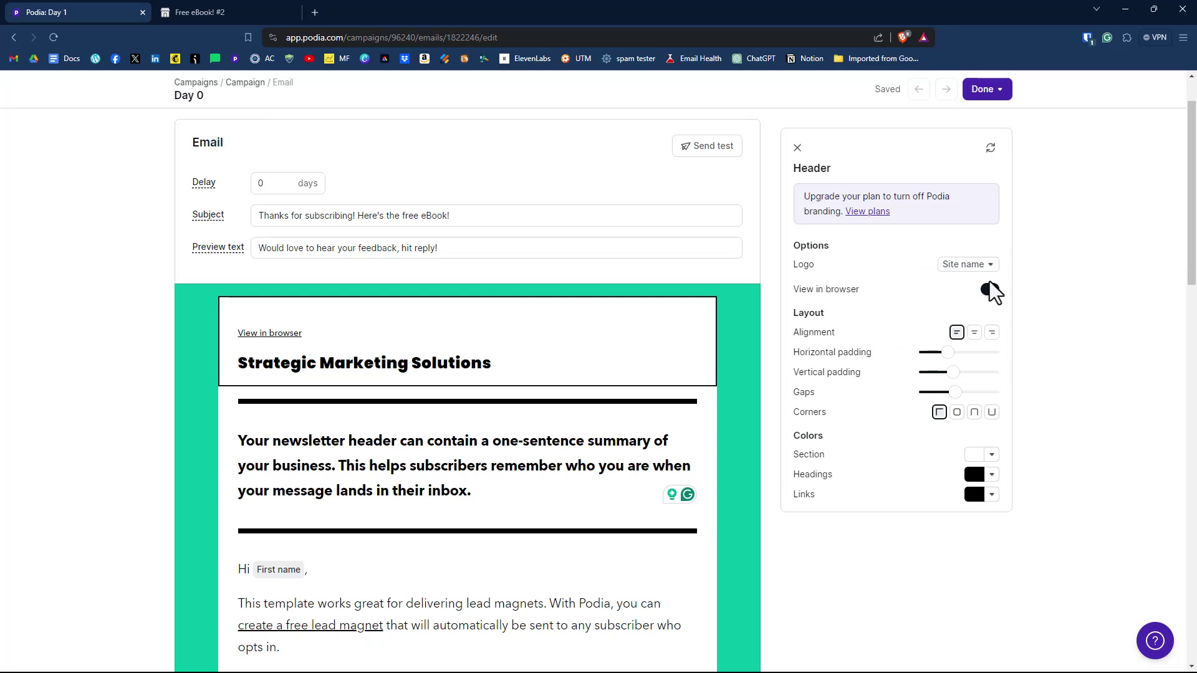
scroll(885, 333, "down", 1)
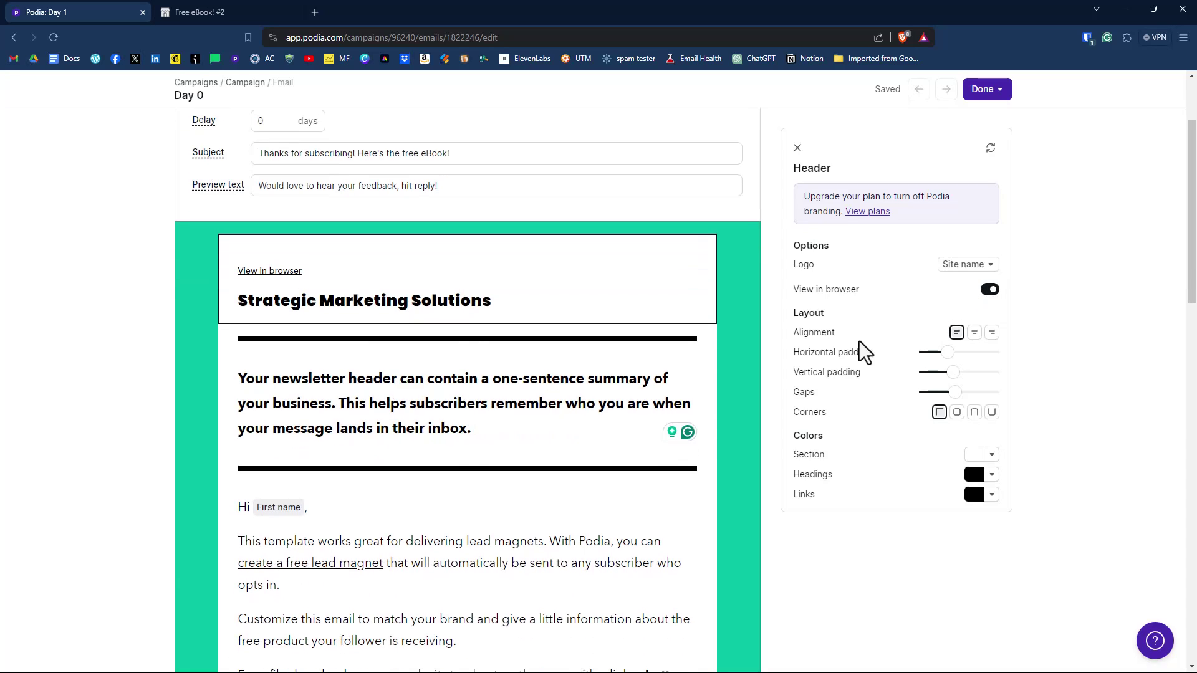
left_click(504, 412)
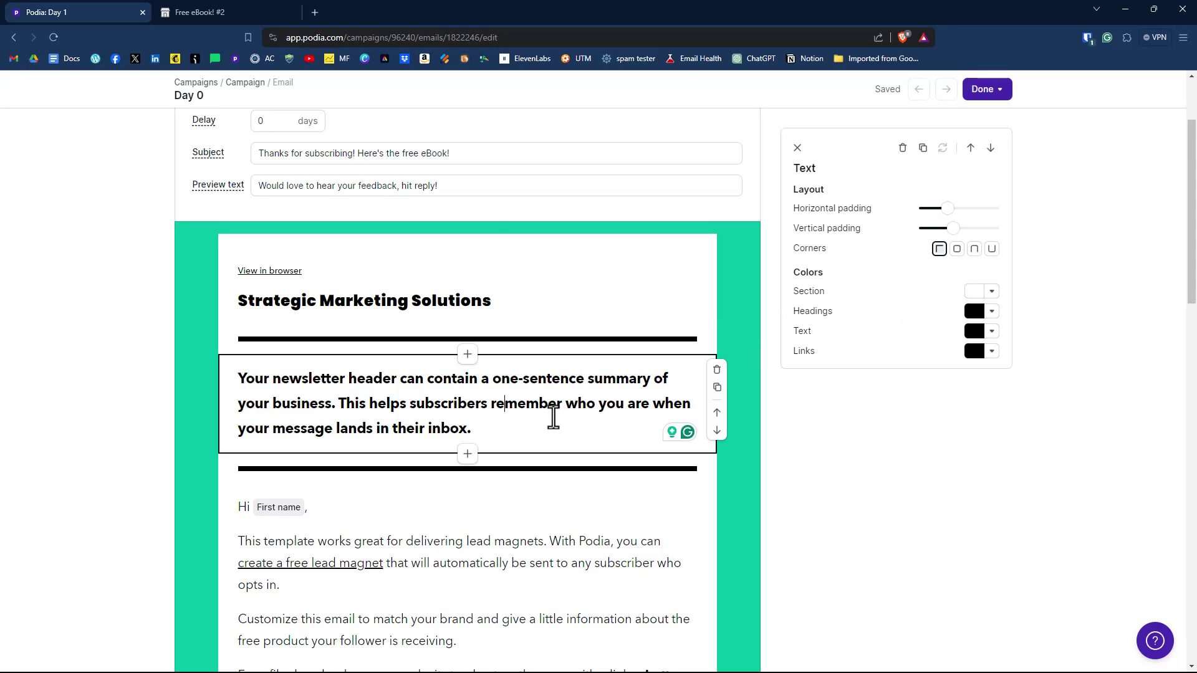
Step: Insert the uploaded eBook cover image above the tagline, shrunk to a small width and centred
left_click(467, 354)
left_click(831, 292)
left_click(841, 212)
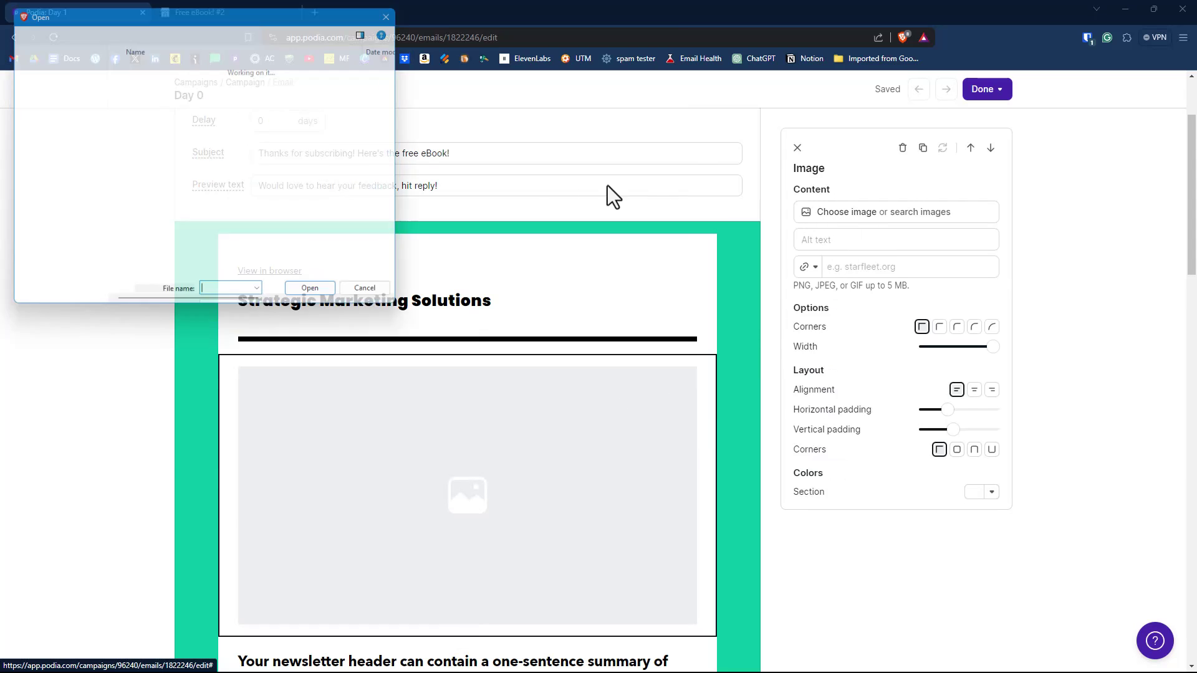
left_click(212, 118)
left_click(595, 419)
scroll(710, 413, "down", 3)
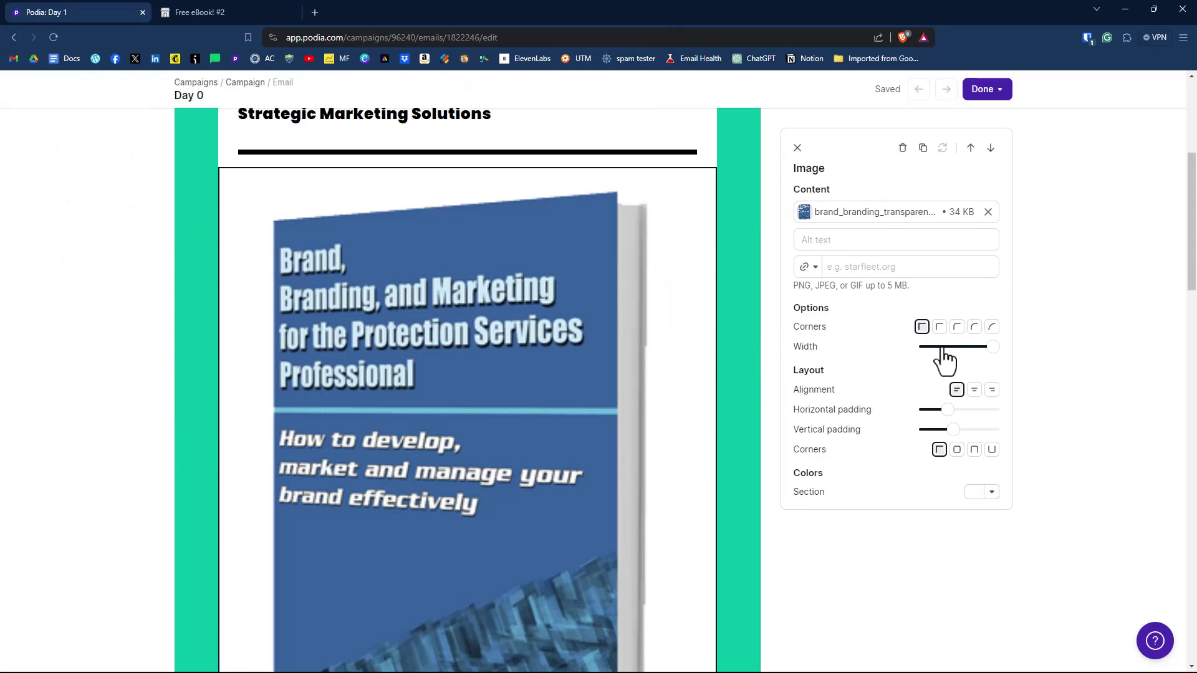
left_click_drag(993, 347, 932, 347)
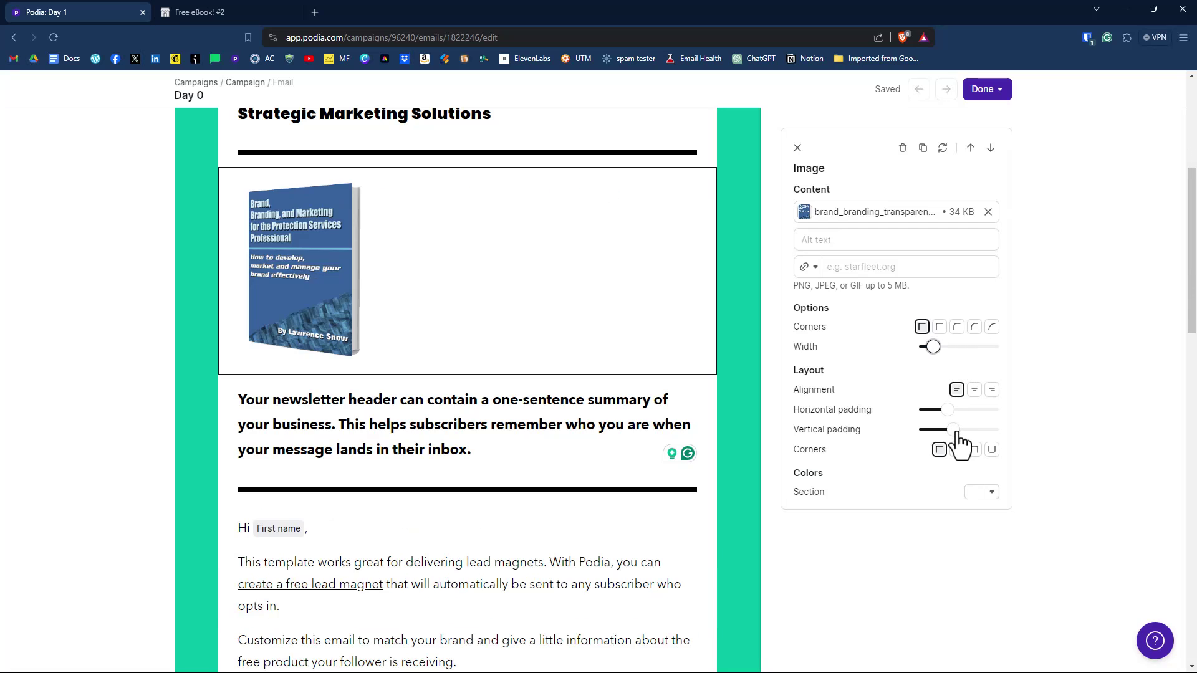
mouse_move(953, 429)
left_mouse_down()
mouse_move(978, 430)
mouse_move(960, 430)
mouse_move(962, 412)
mouse_move(978, 410)
mouse_move(964, 409)
left_mouse_up()
left_click(975, 390)
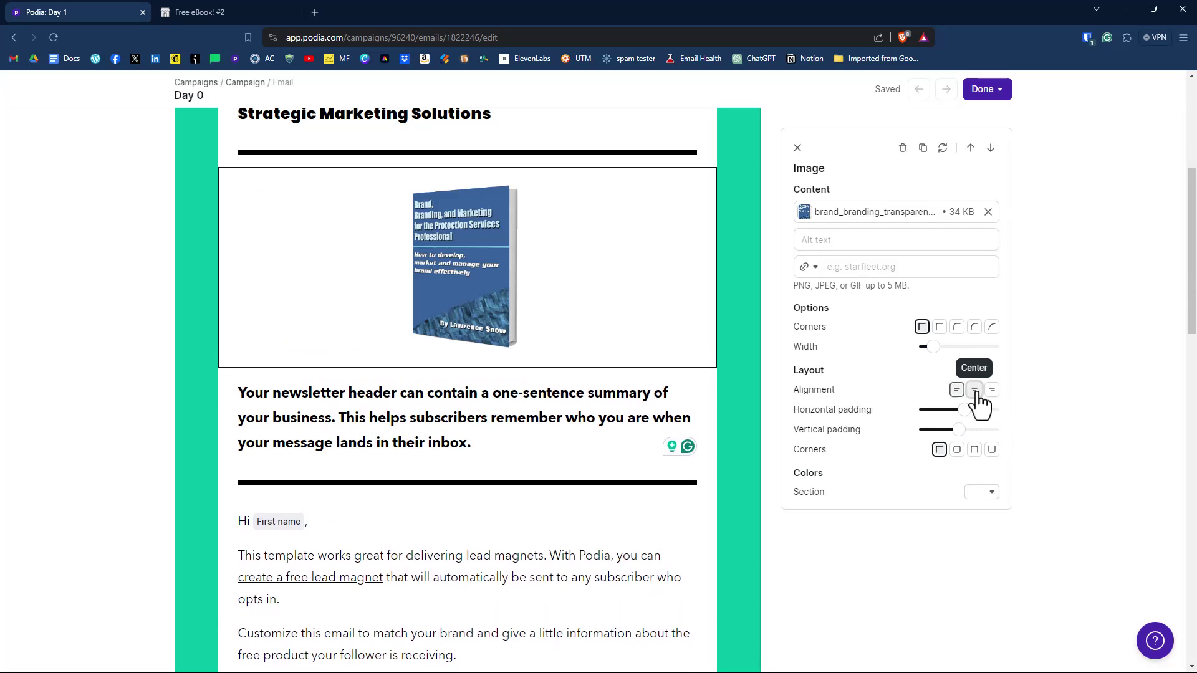
Step: Open the cover's alt text field, then replace the tagline with 'Thank you!'
left_click(837, 239)
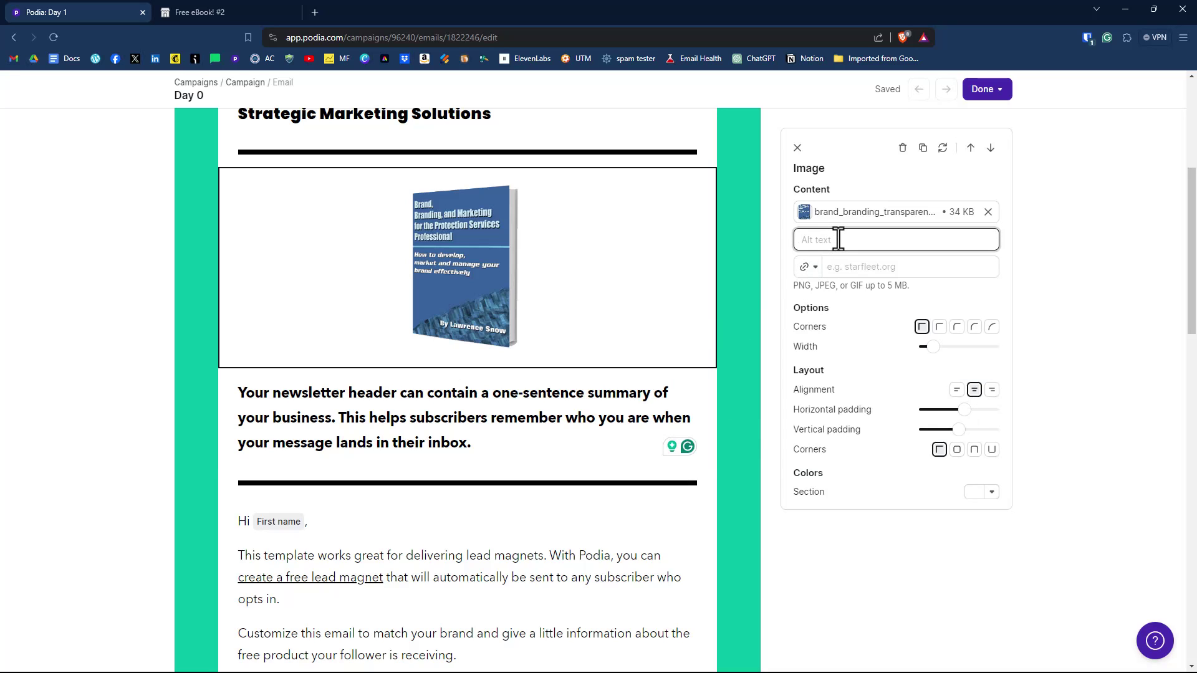
scroll(838, 240, "down", 2)
left_click_drag(471, 317, 234, 273)
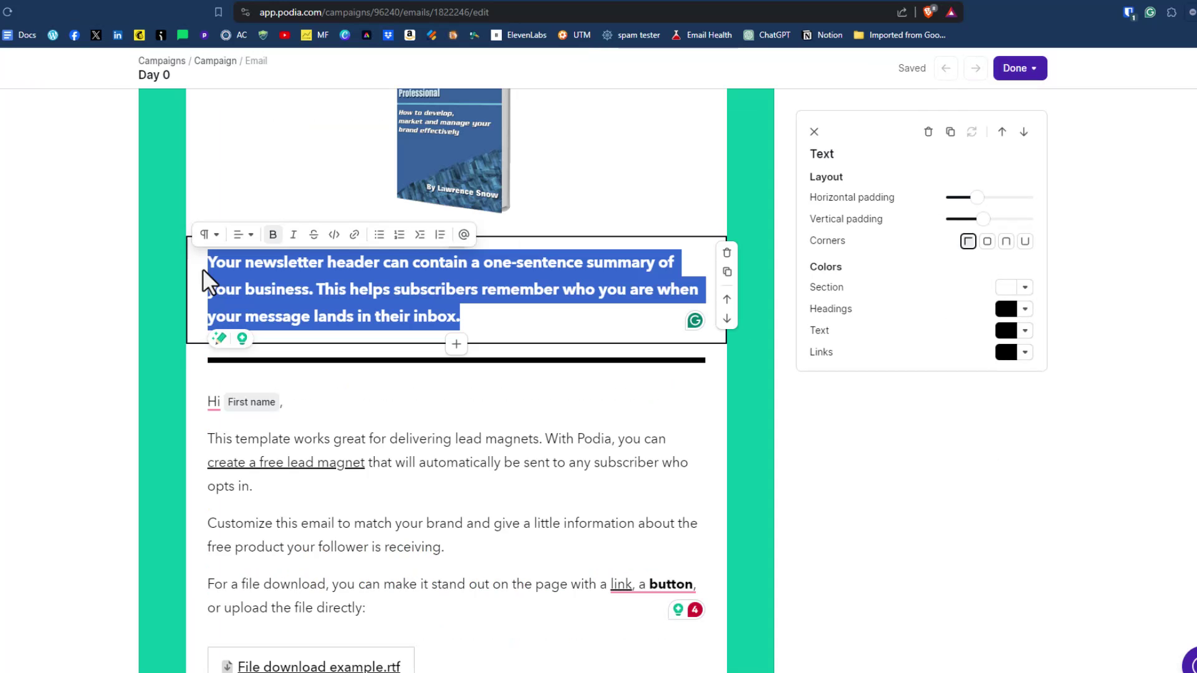
type("Thank you!")
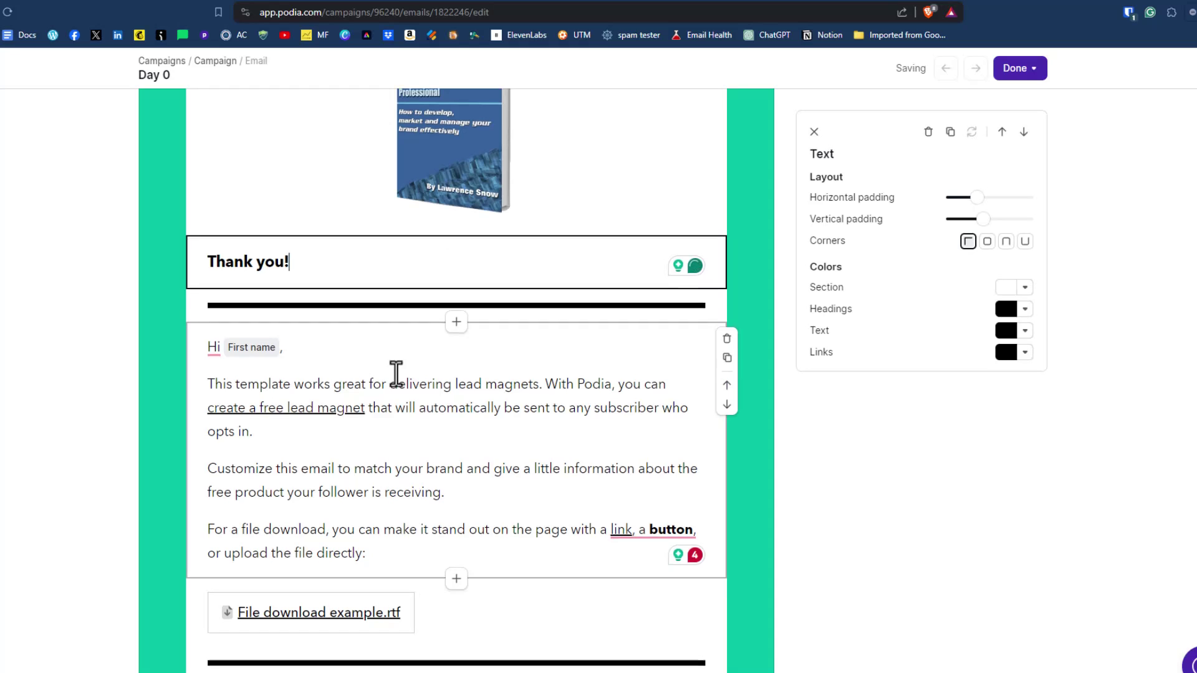
left_click(395, 377)
scroll(387, 399, "down", 1)
Step: Paste the prepared personal welcome message over the three template body paragraphs
left_click_drag(385, 488, 208, 314)
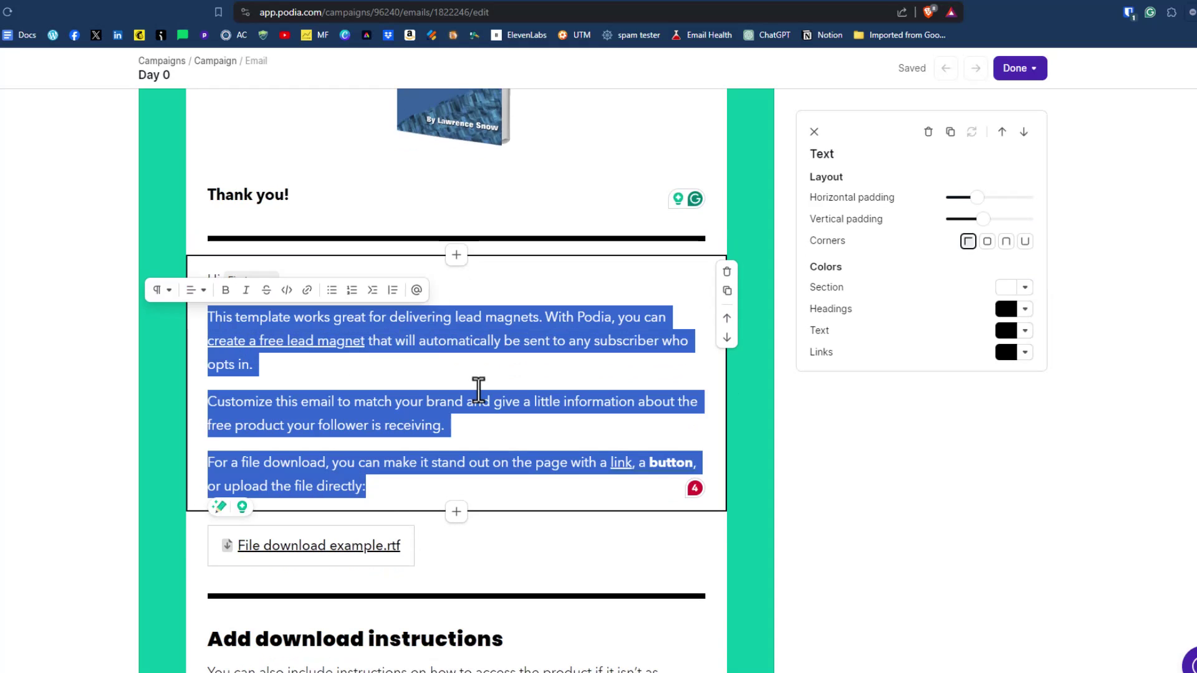
key("ctrl+v")
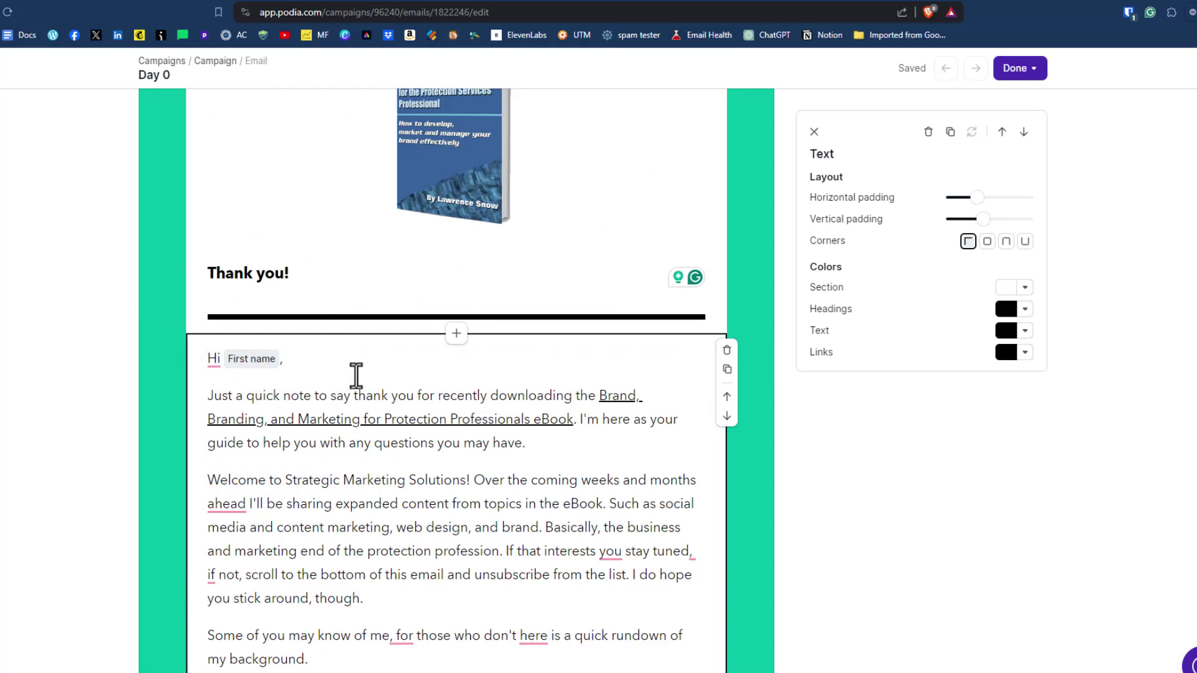
scroll(356, 376, "down", 6)
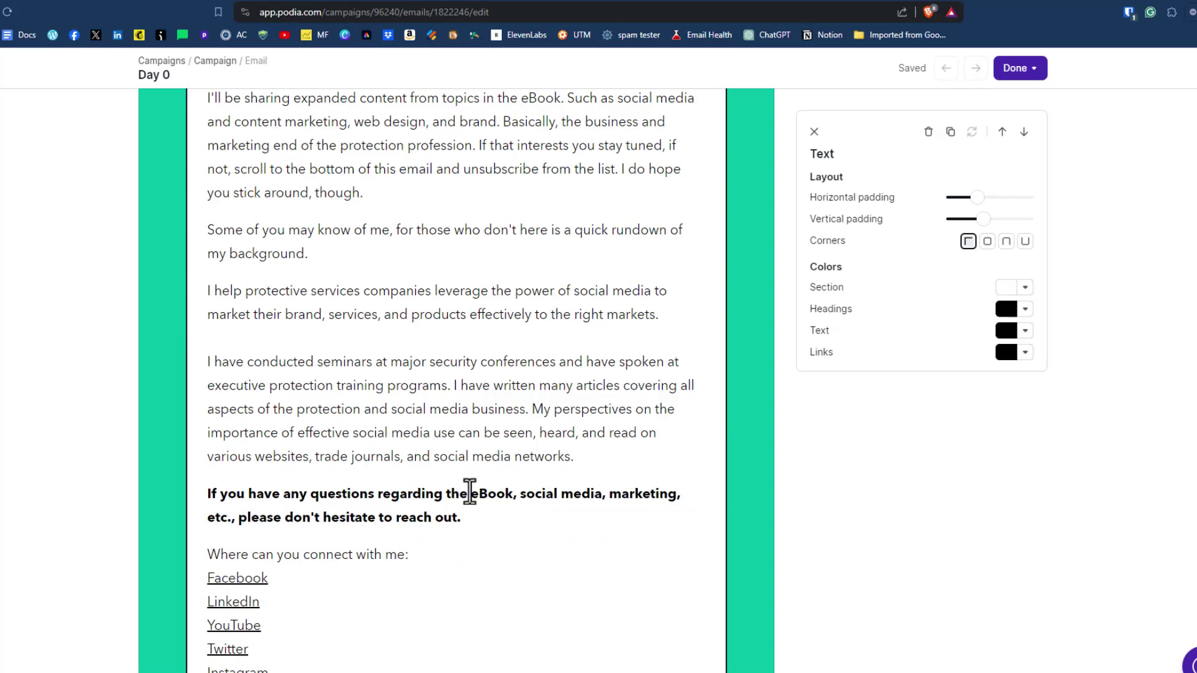
scroll(469, 491, "down", 2)
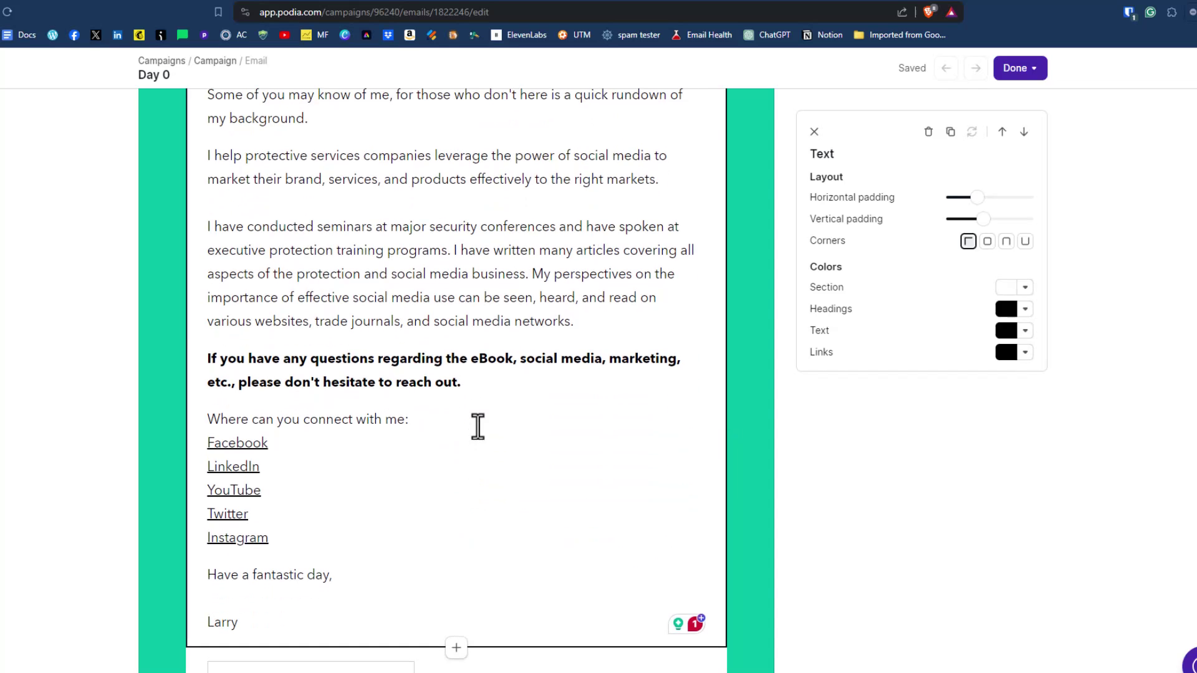
scroll(474, 423, "up", 3)
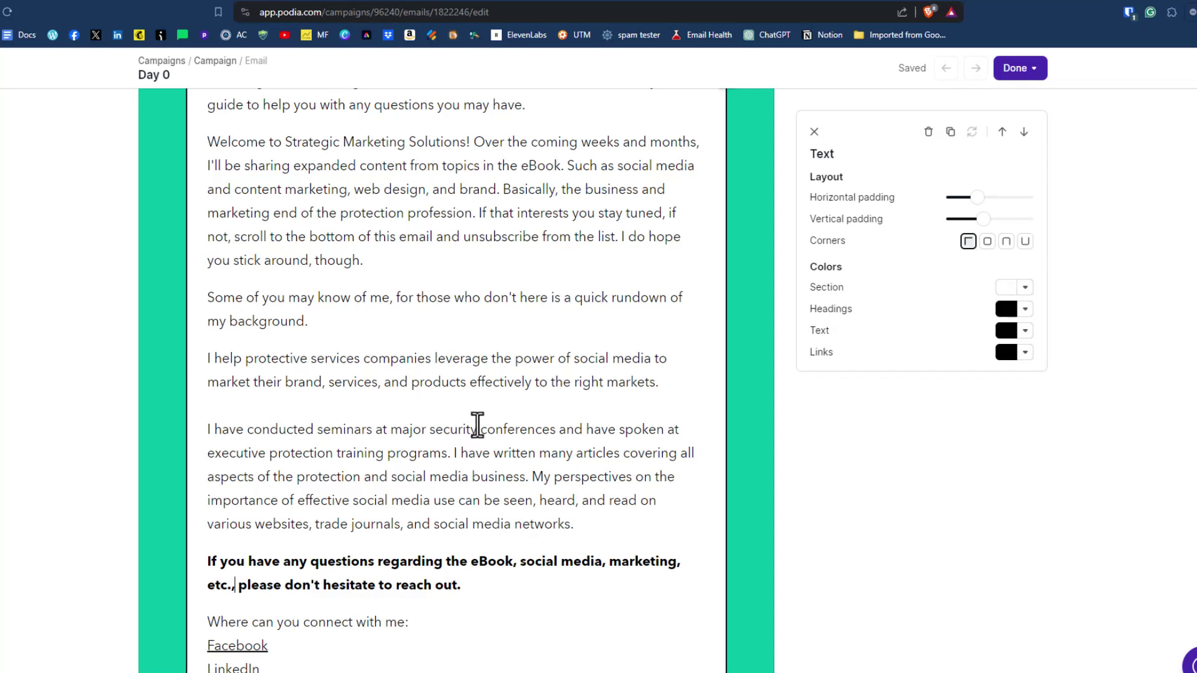
scroll(475, 424, "down", 8)
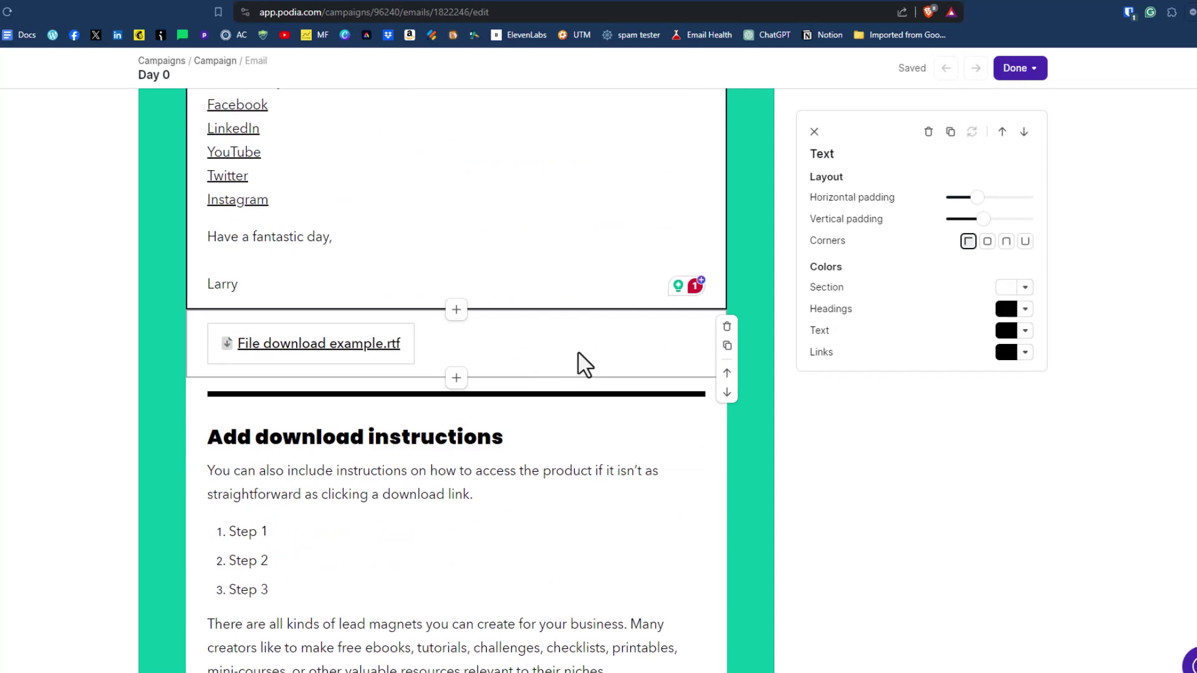
Step: Add a file section below the example file with Brand_Branding_Marketing_ebook_v2.pdf, named 'Branding eBook'
left_click(480, 373)
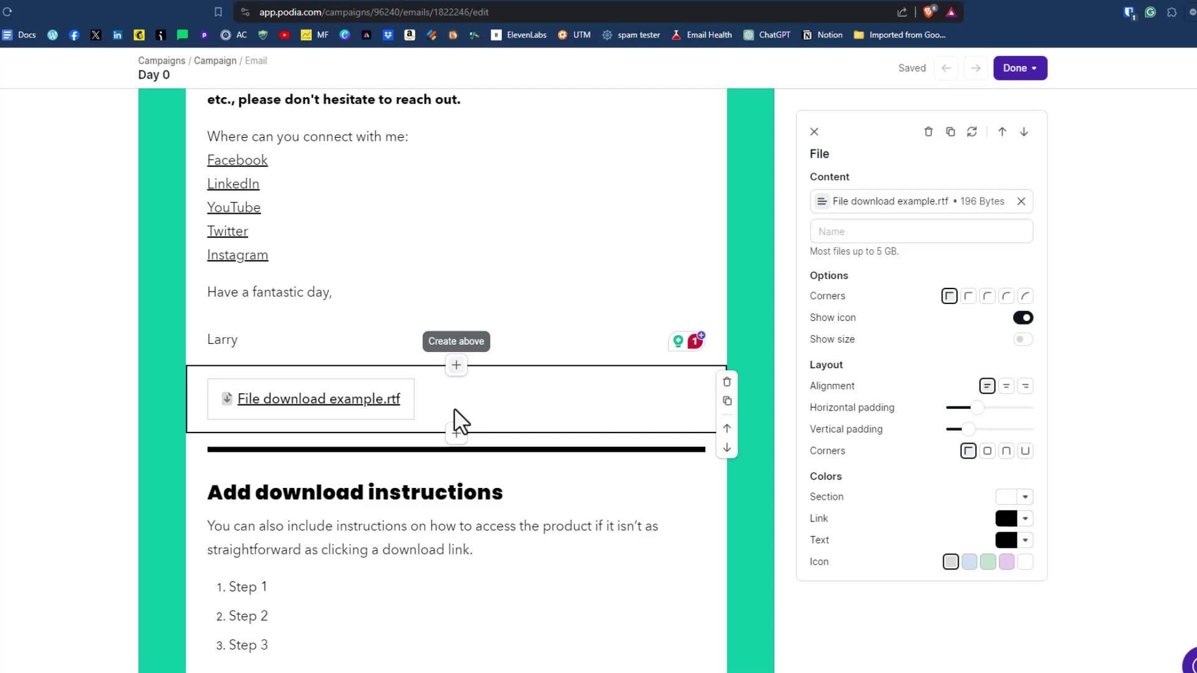
left_click(456, 434)
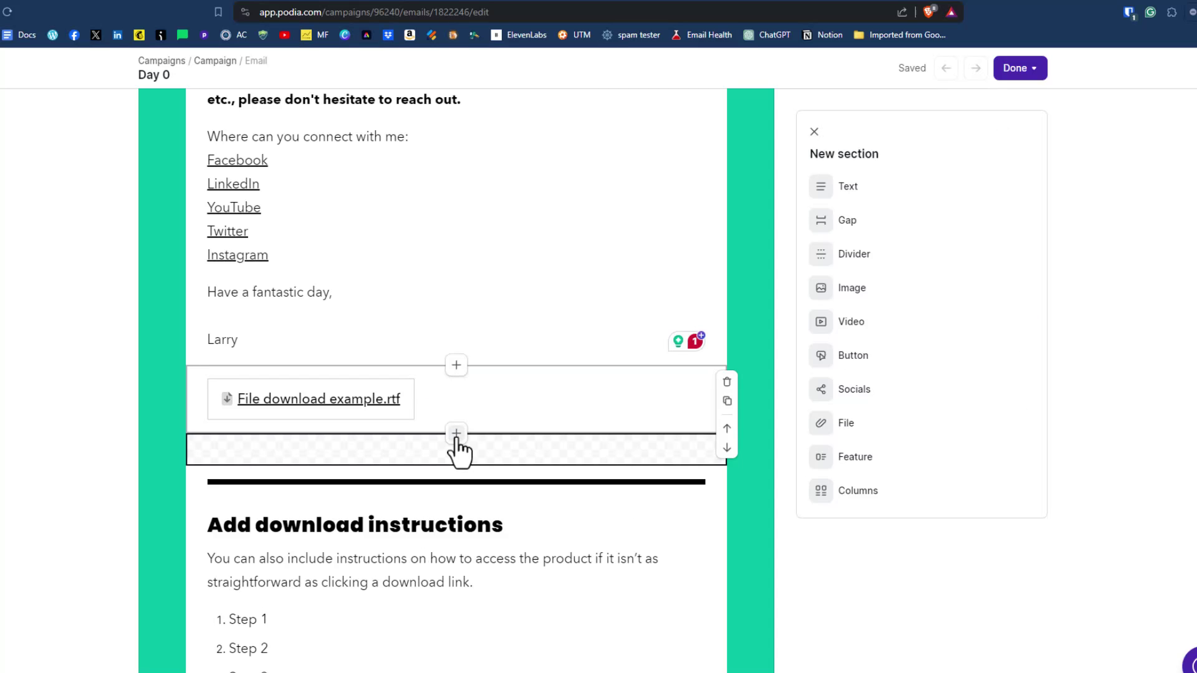
left_click(848, 430)
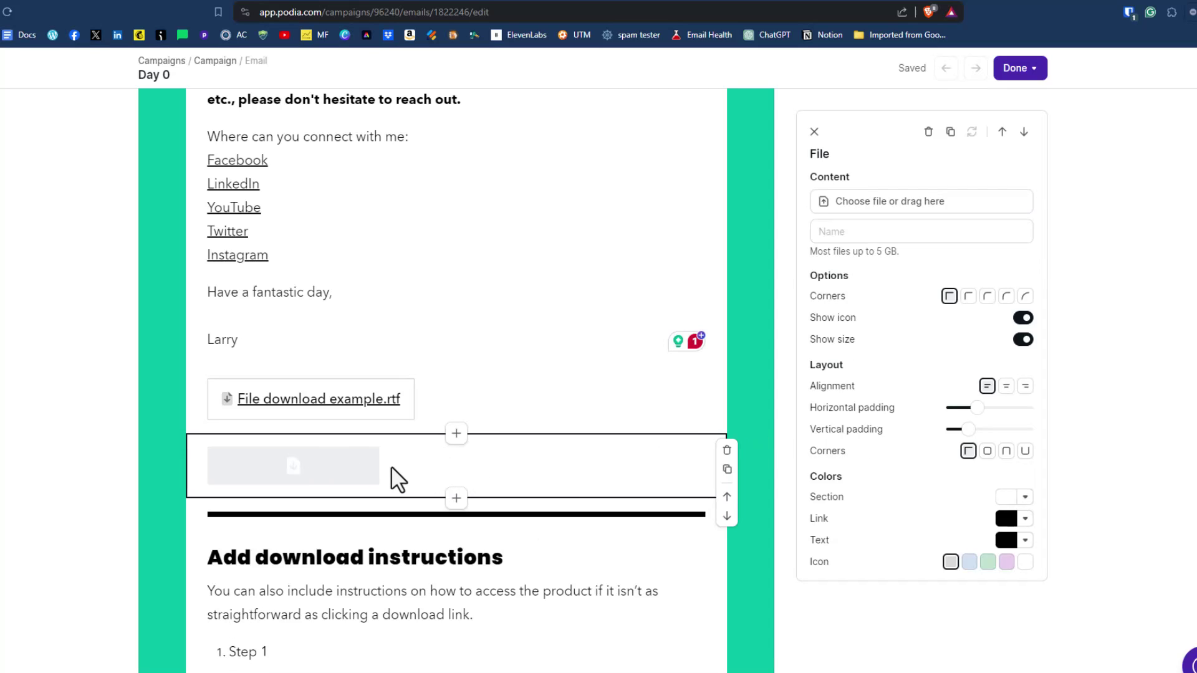
left_click(864, 206)
left_click(176, 121)
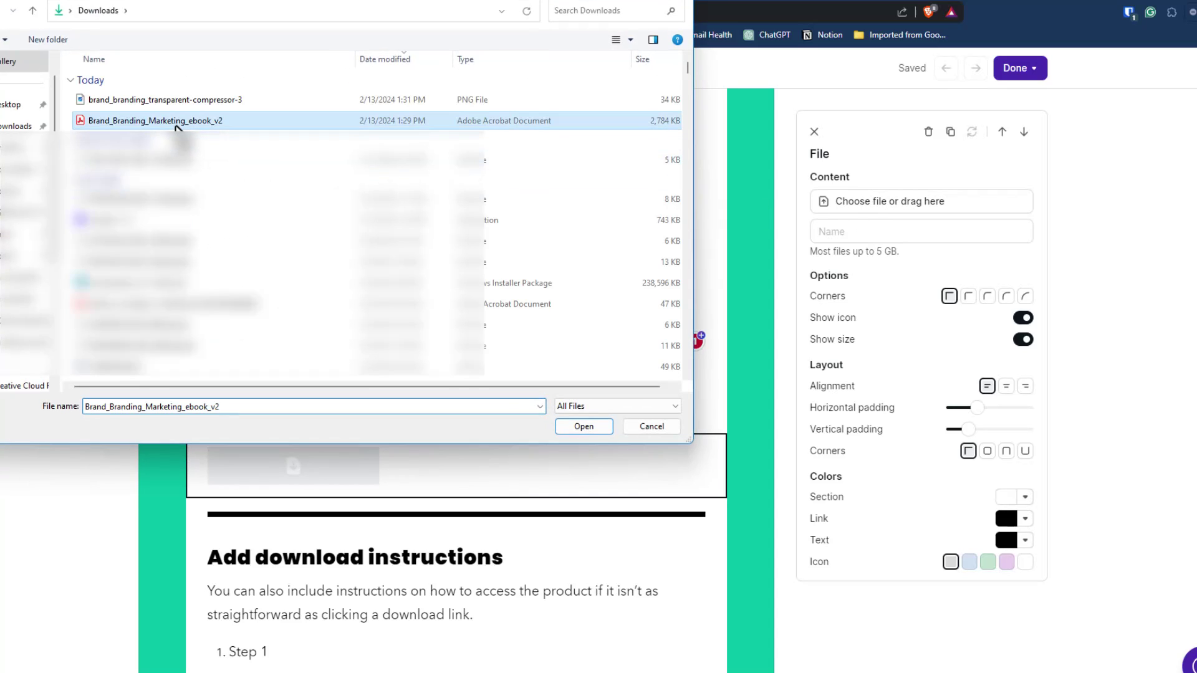
left_click(589, 429)
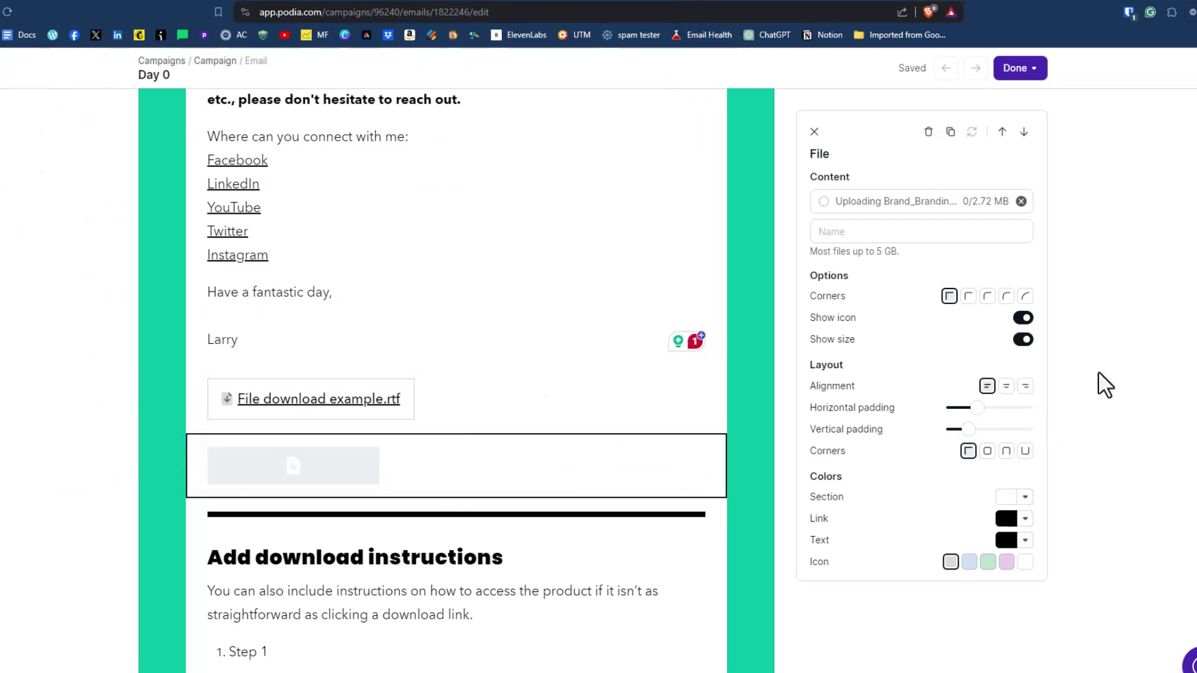
left_click(878, 230)
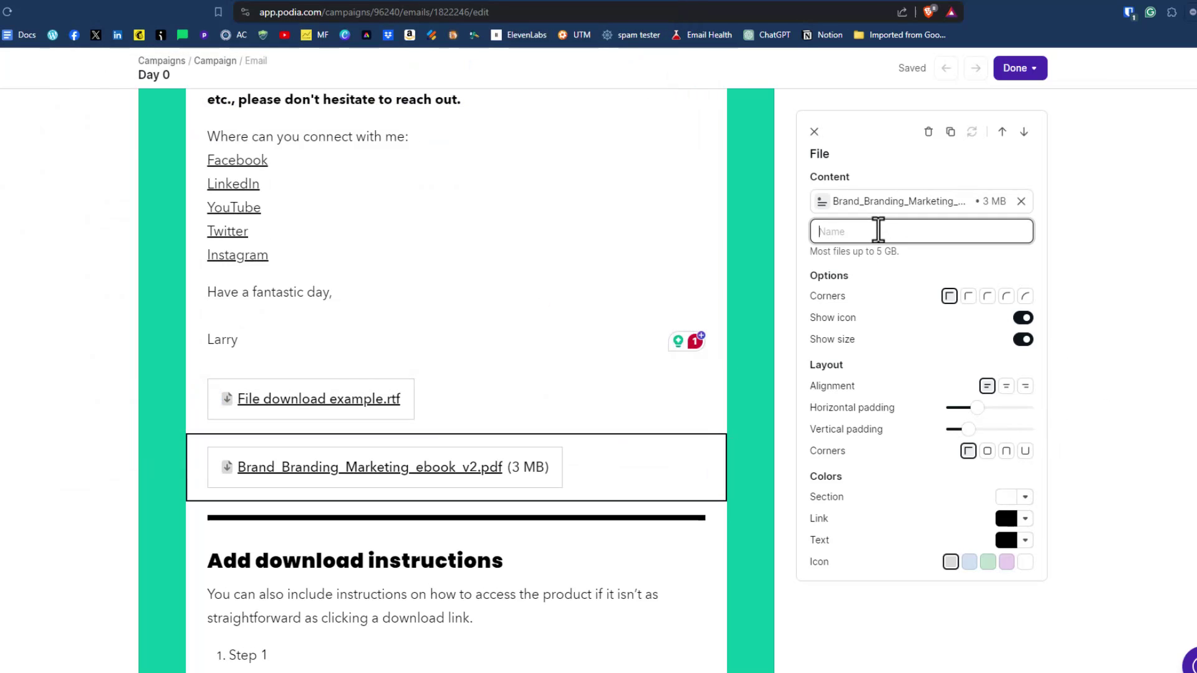
type("Branding eBook")
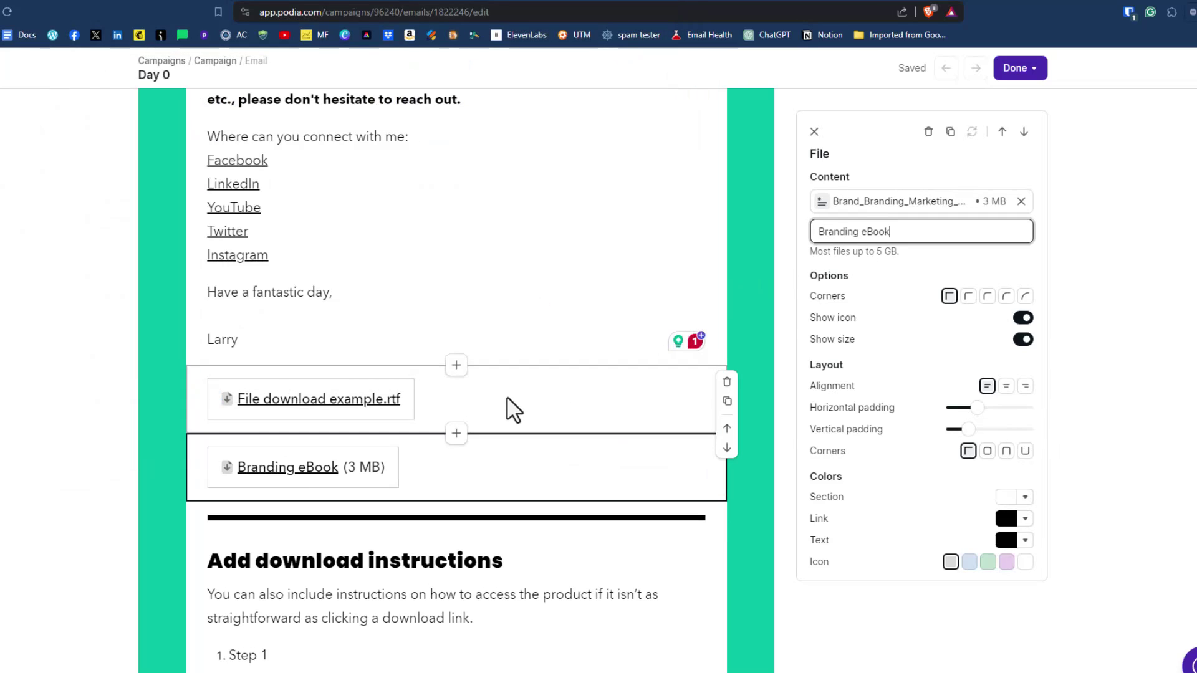
Step: Delete the example file and add a text block 'Click the link below' ending with a down-arrow emoji
left_click(726, 382)
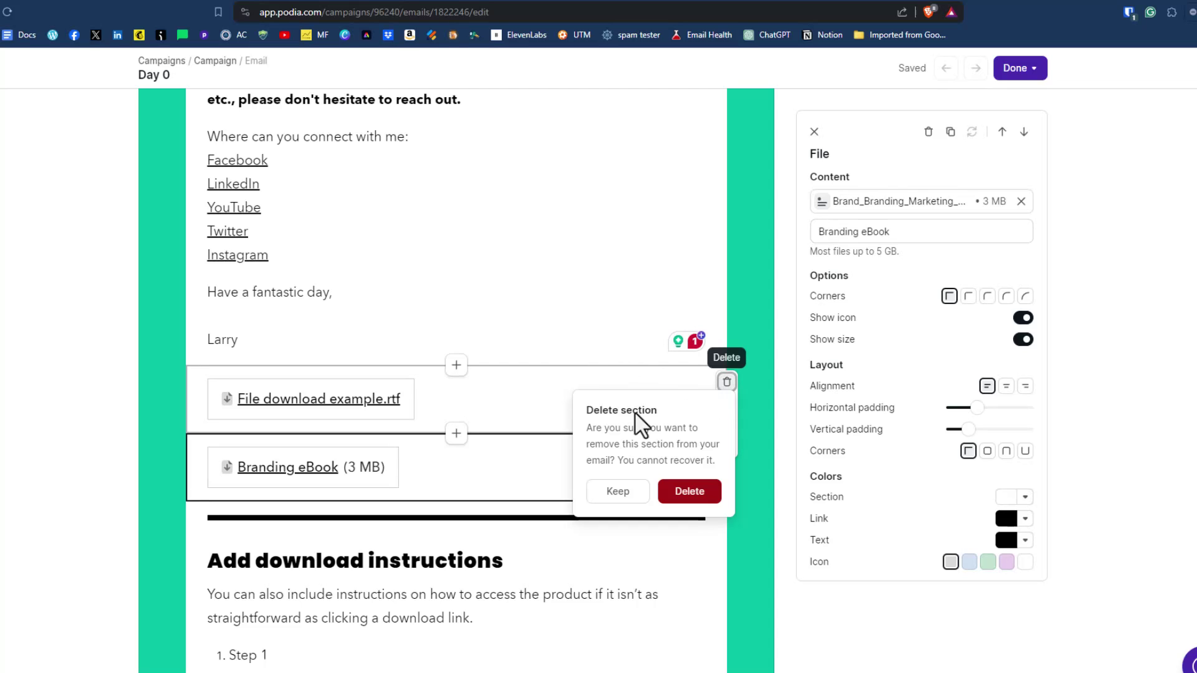
left_click(689, 488)
left_click(456, 368)
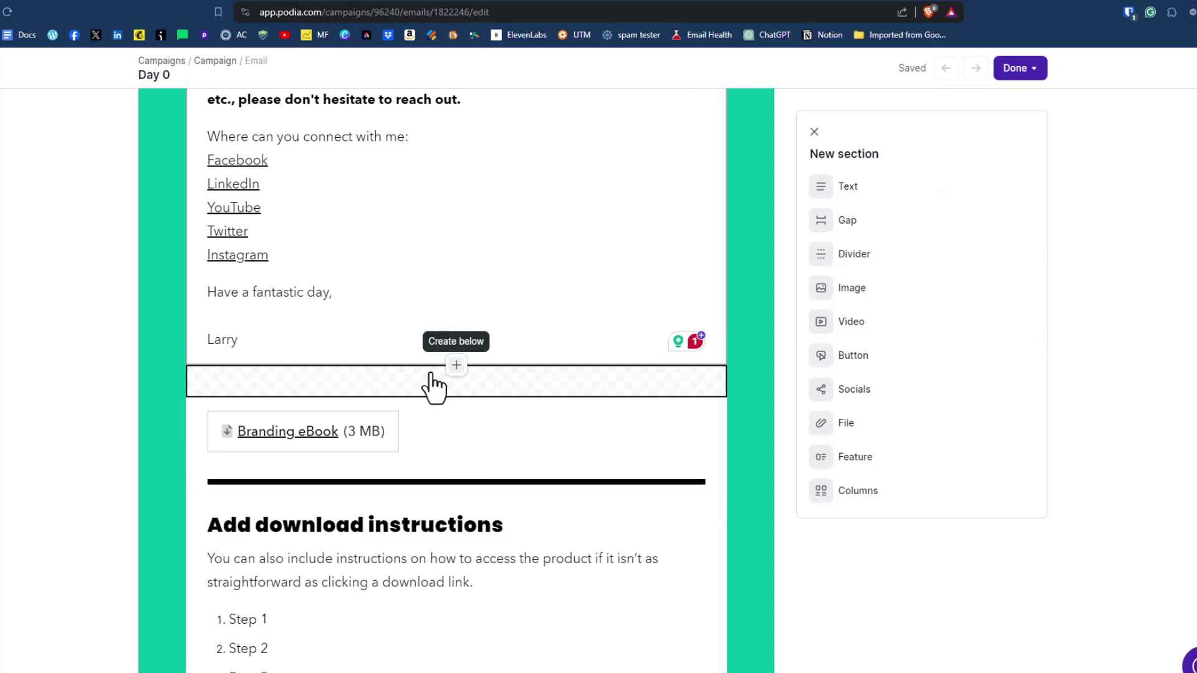
left_click(863, 192)
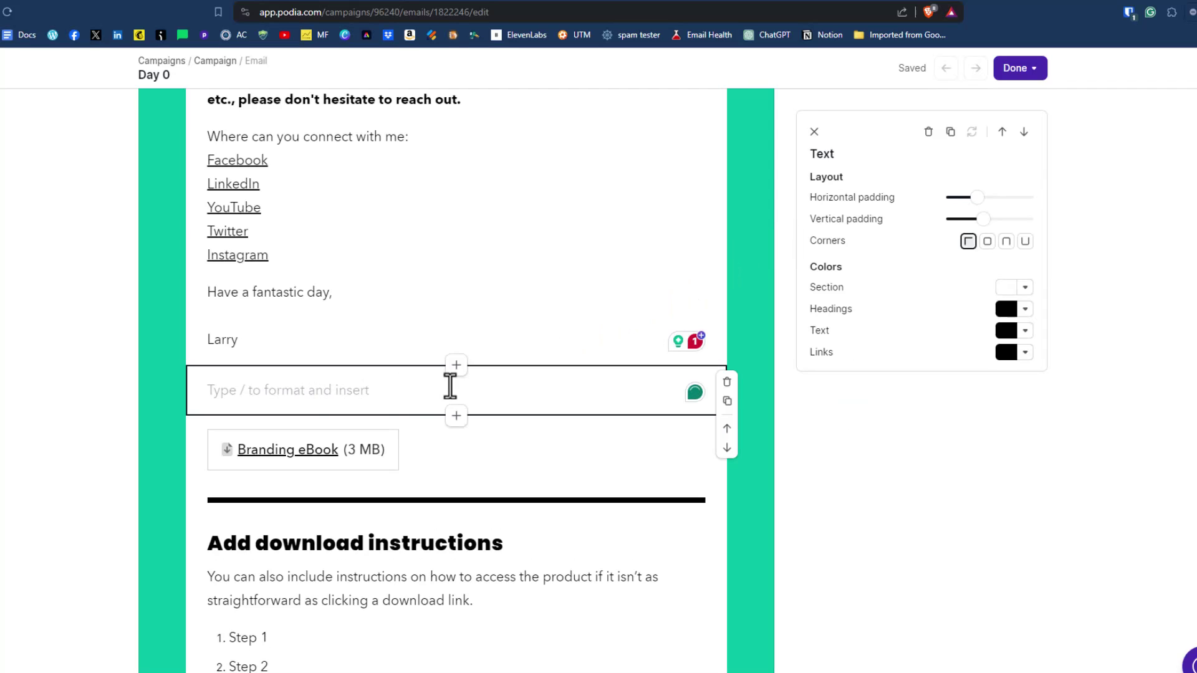
type("Click the link b")
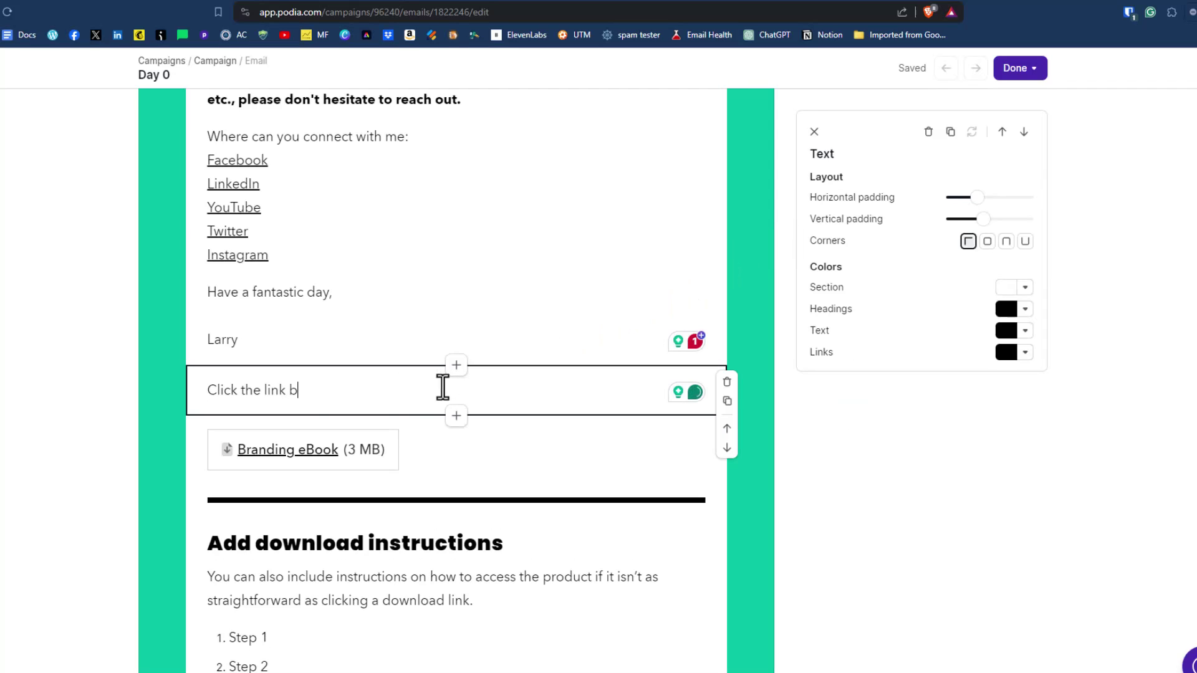
type("elow")
right_click(439, 390)
left_click(444, 402)
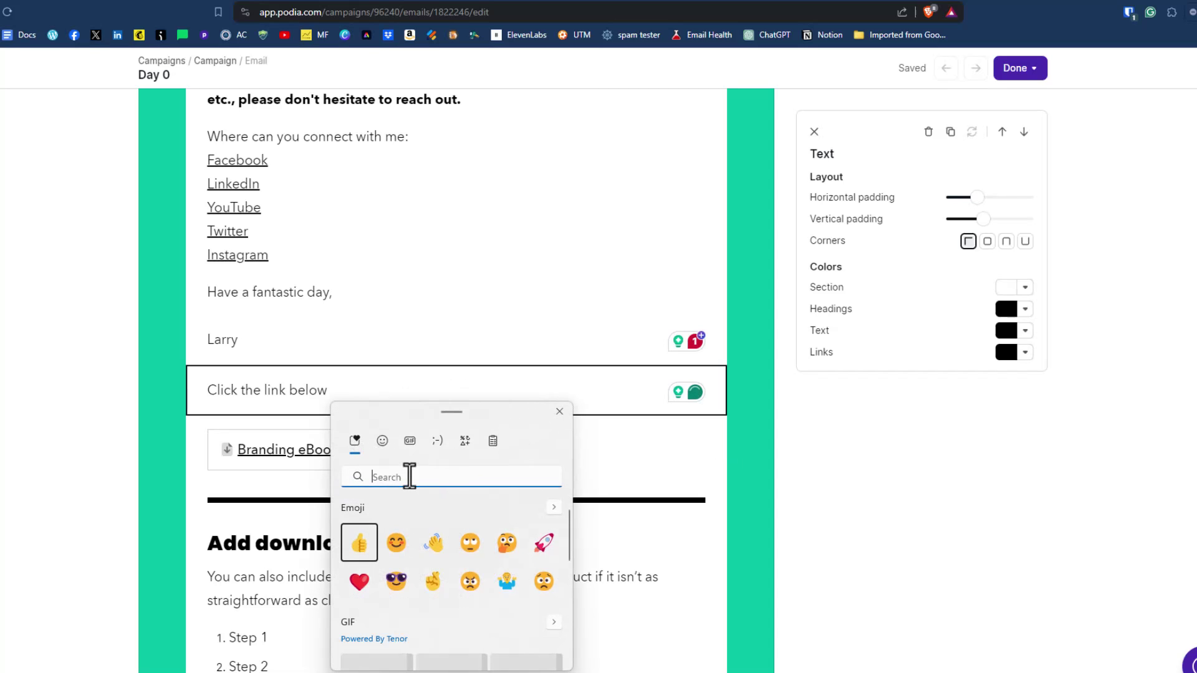
type("arrow")
left_click(468, 582)
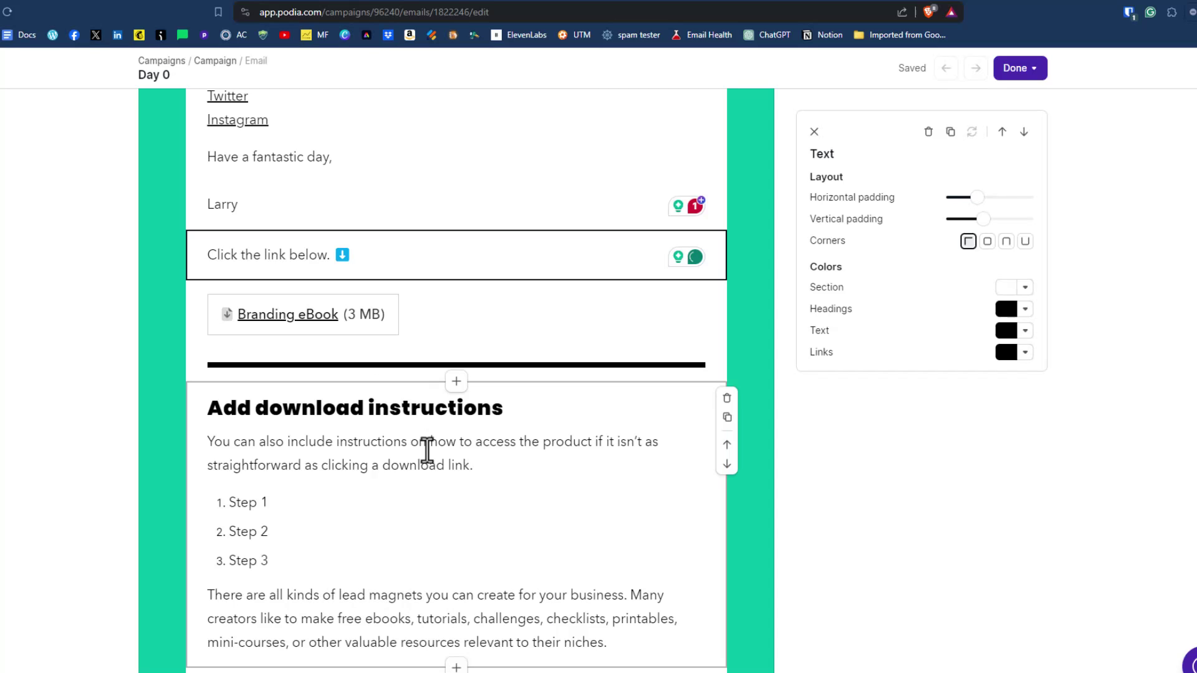
Step: Delete the download-instructions, extra divider, discount-code and More lead magnet ideas sections
scroll(513, 492, "down", 1)
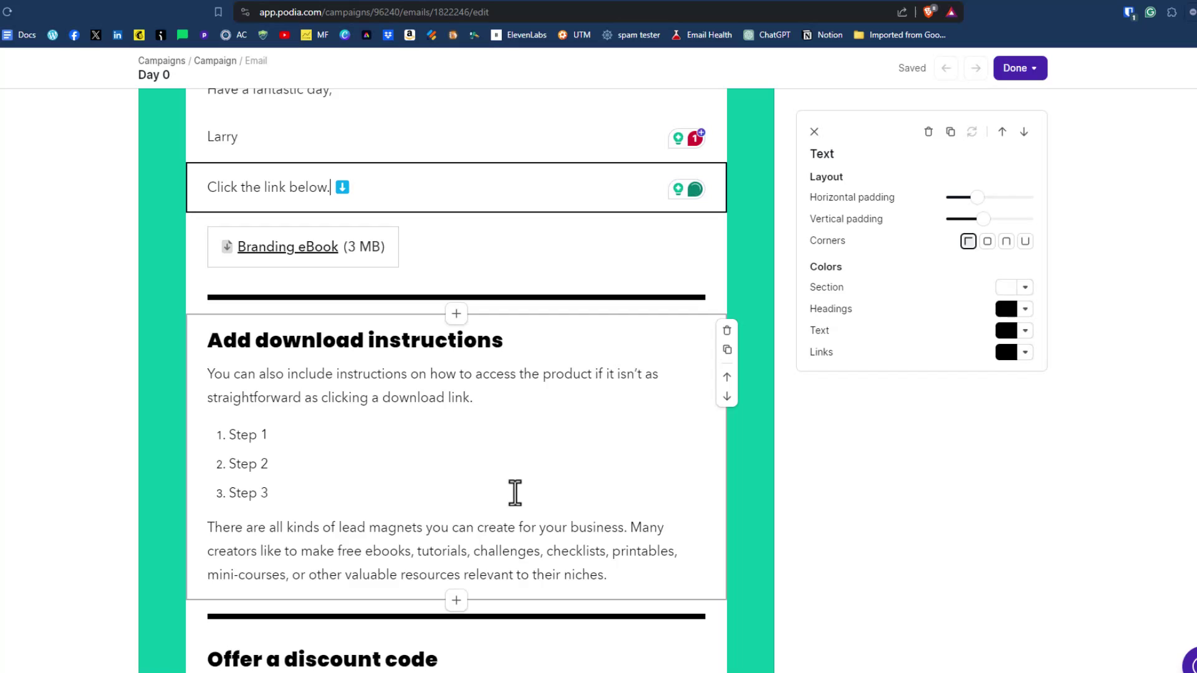
left_click(726, 330)
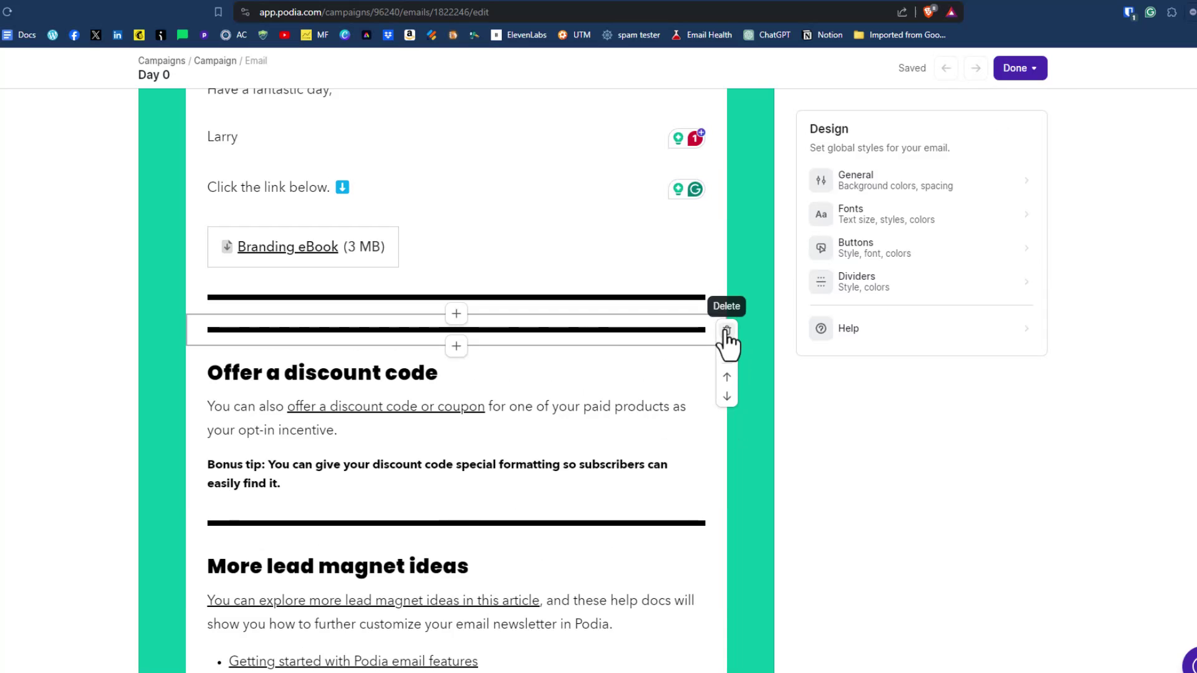
left_click(716, 312)
left_click(690, 436)
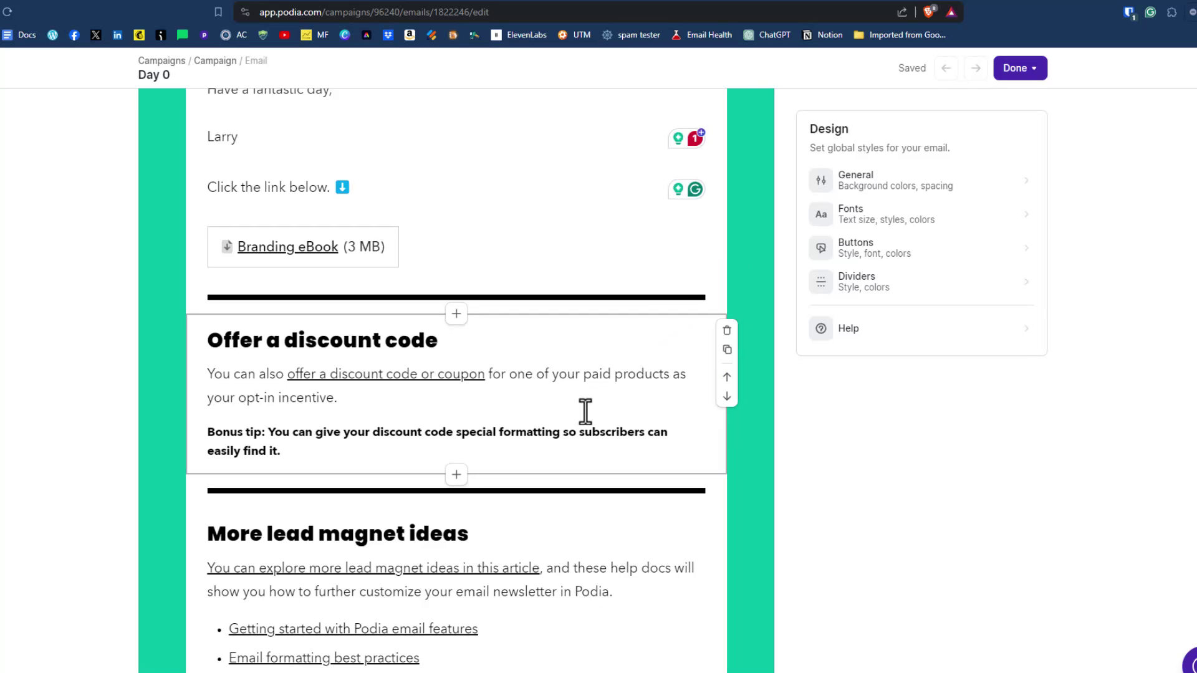
scroll(585, 412, "down", 1)
scroll(526, 302, "down", 1)
left_click(726, 195)
left_click(688, 301)
left_click(726, 228)
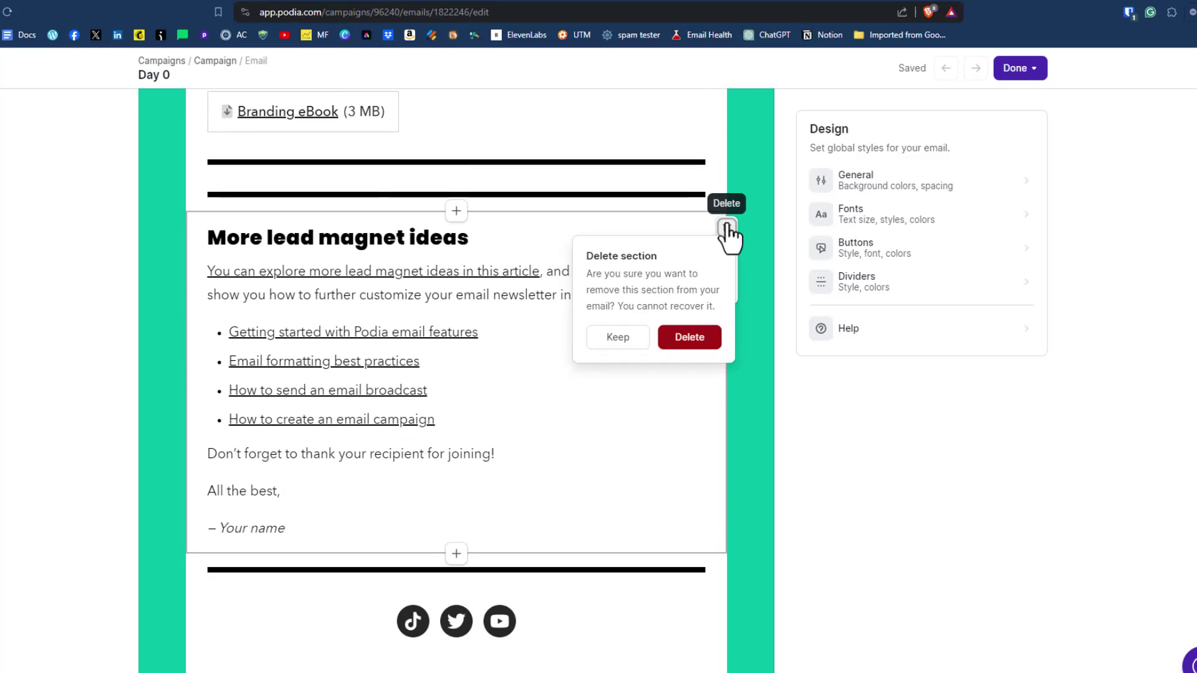
left_click(698, 340)
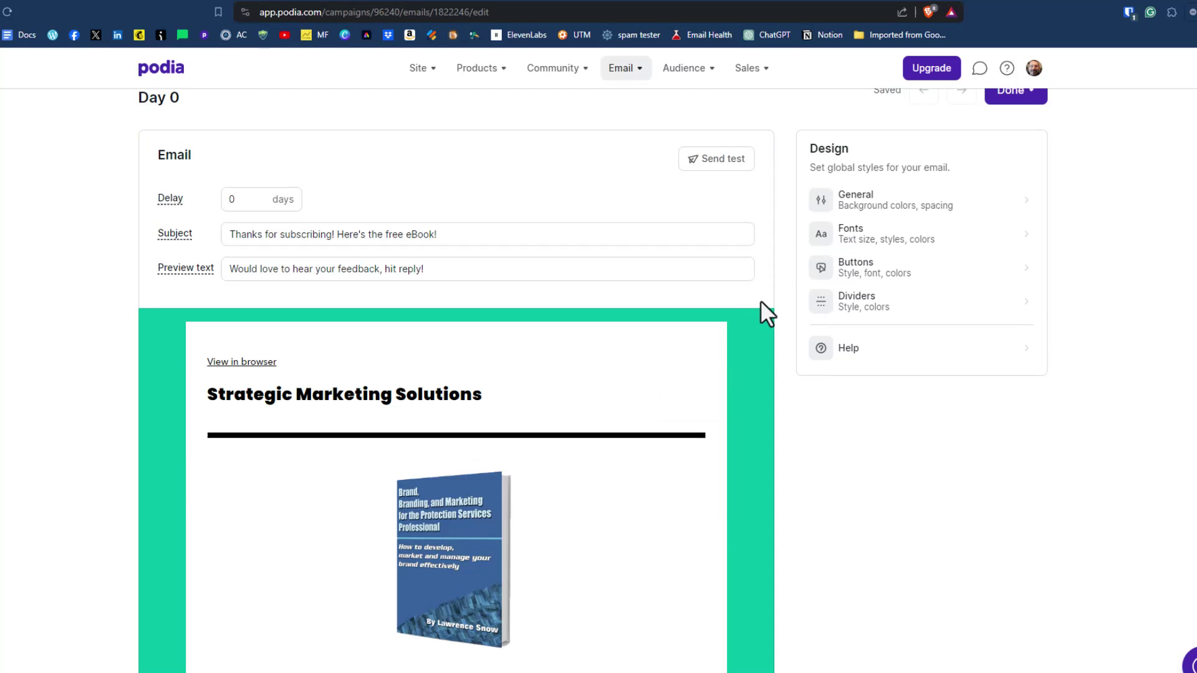
Step: Send a test of the Day 0 email, check it in Gmail, and return to the editor
scroll(772, 306, "up", 1)
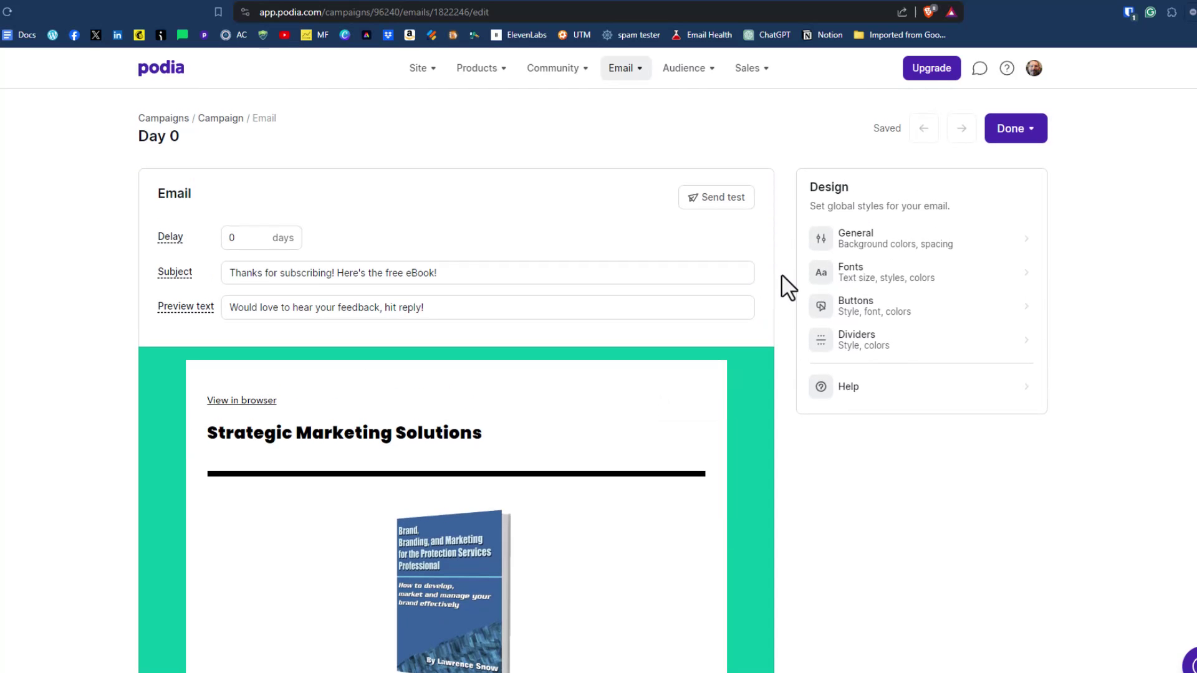
left_click(712, 201)
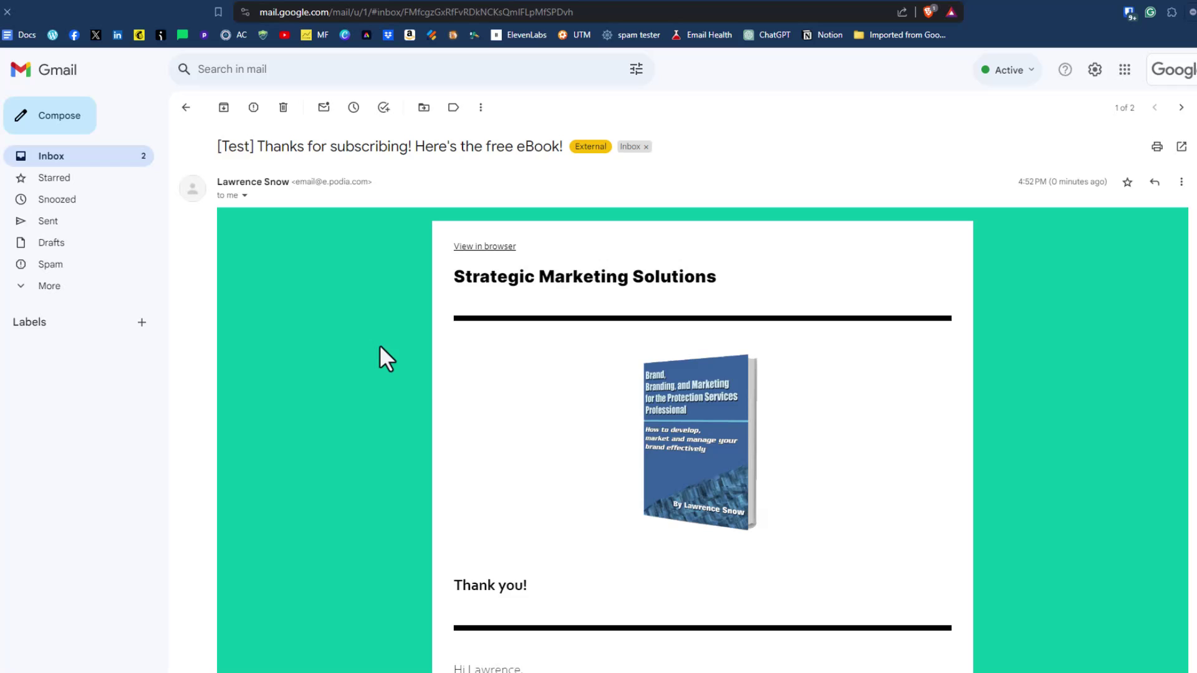
scroll(421, 378, "down", 12)
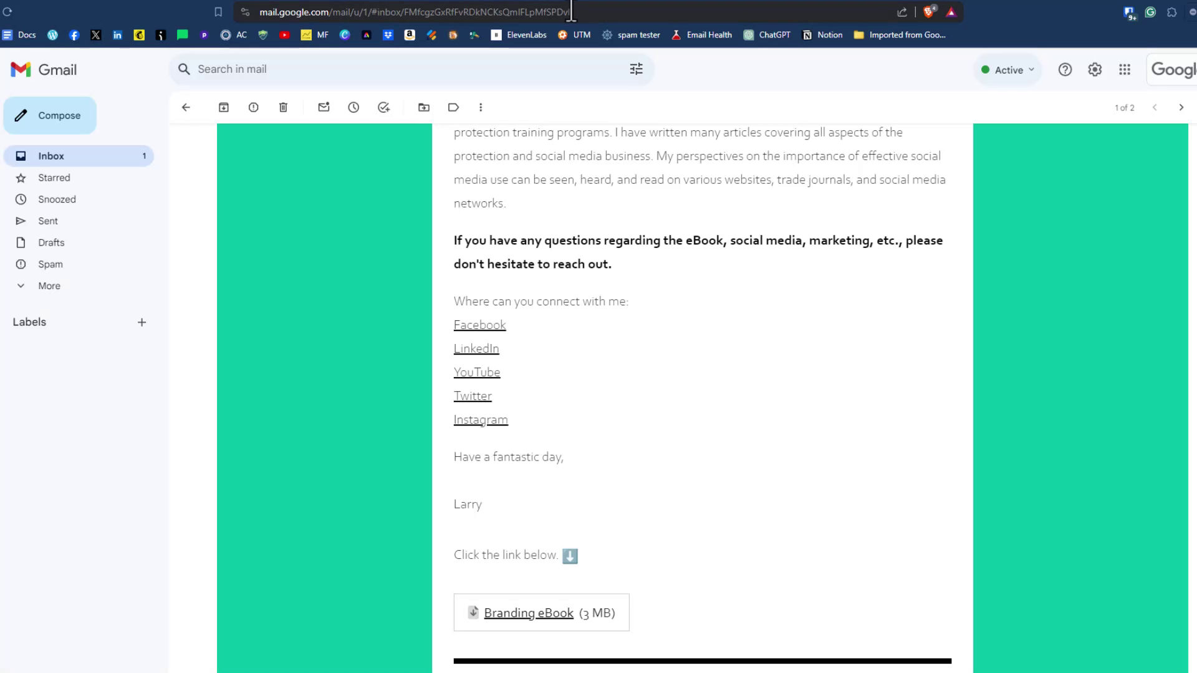
key("ctrl+Tab")
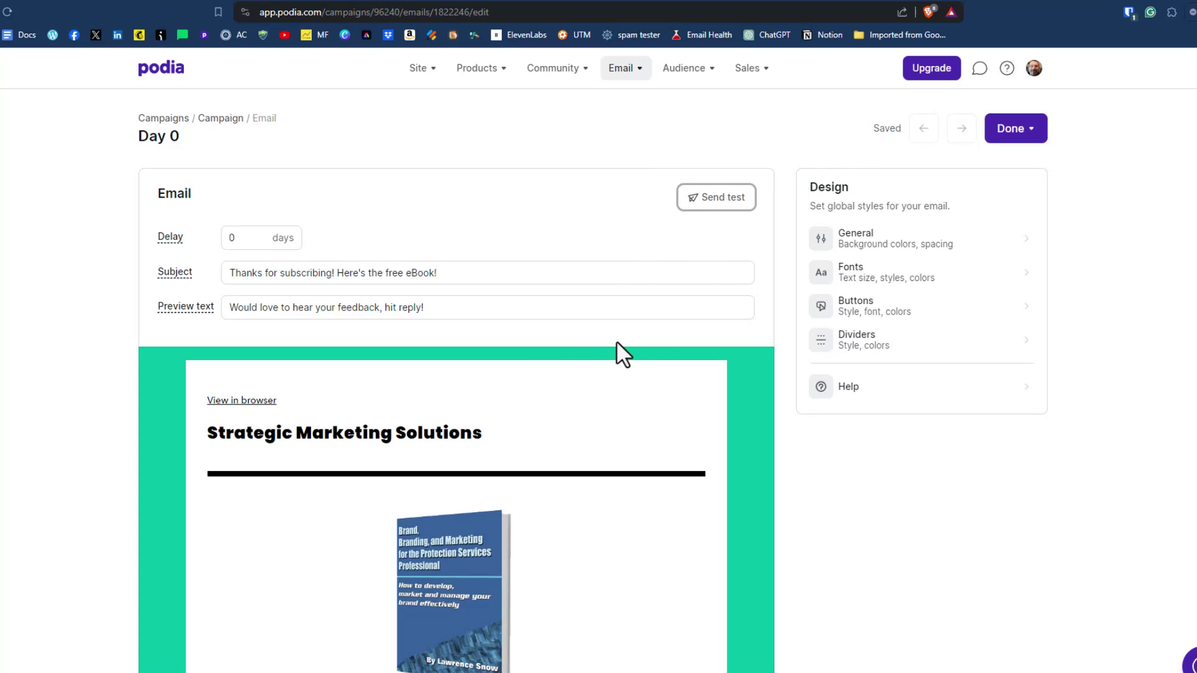
Step: Save the Day 0 email with Finish later and return to the Marketing eBook campaign
left_click(1025, 140)
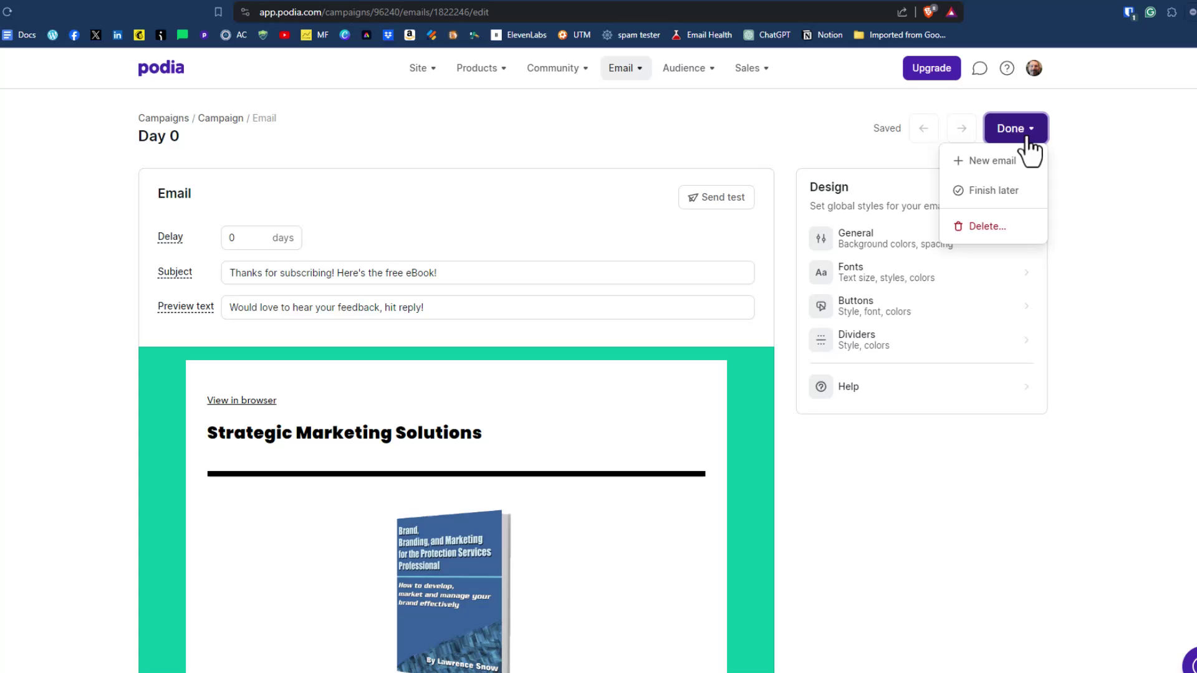
left_click(1011, 192)
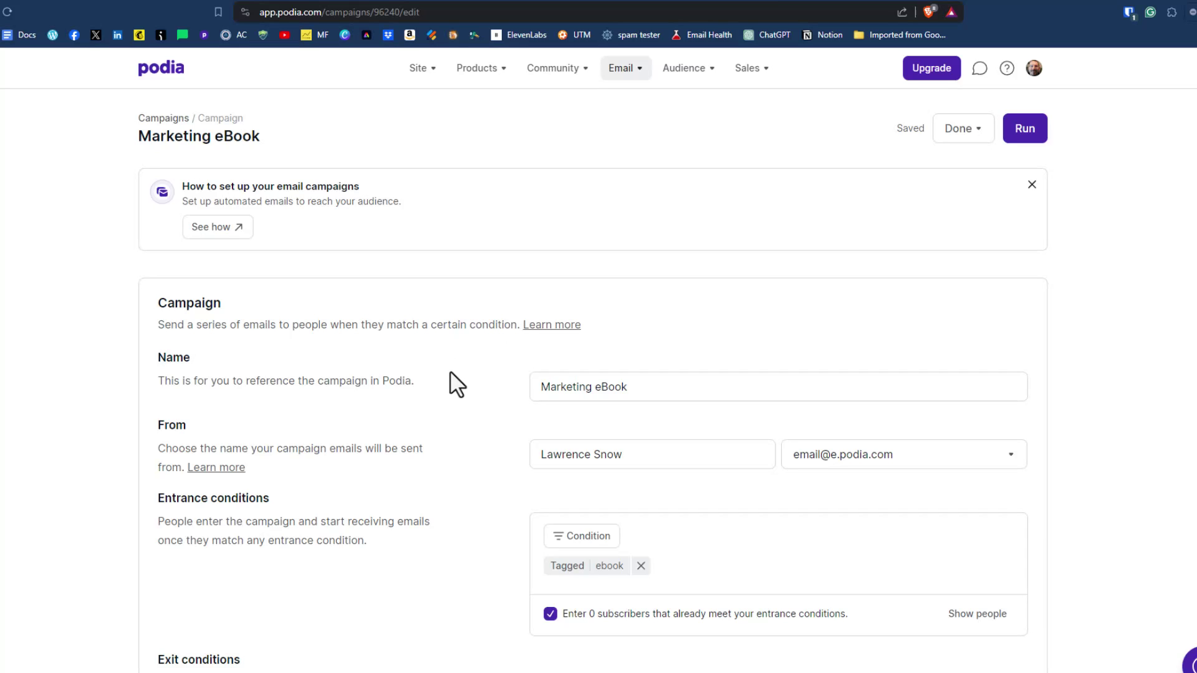
scroll(582, 516, "down", 3)
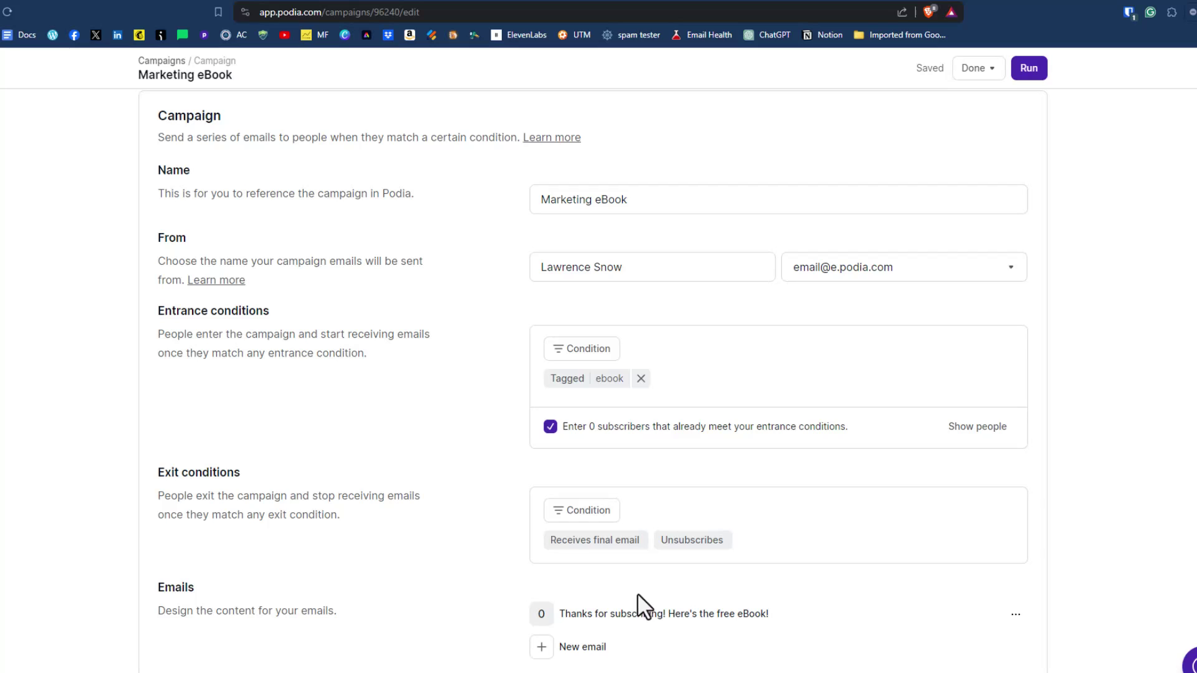
Step: Start running the Marketing eBook campaign and confirm it
scroll(480, 597, "up", 3)
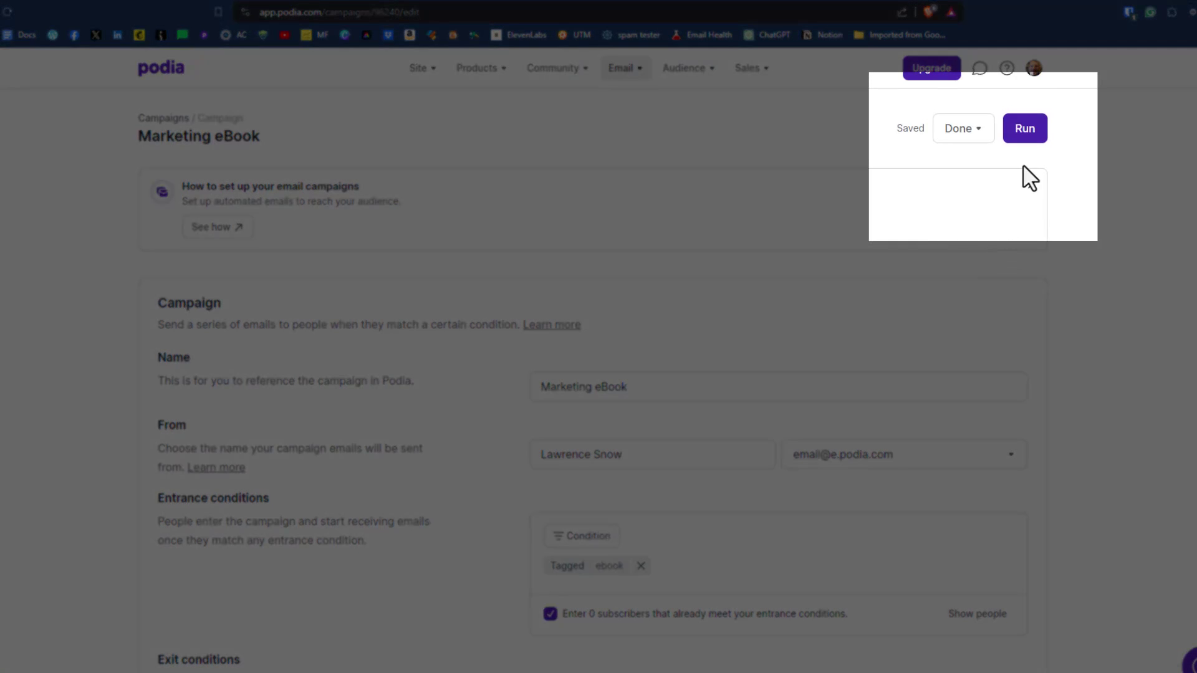
left_click(1025, 131)
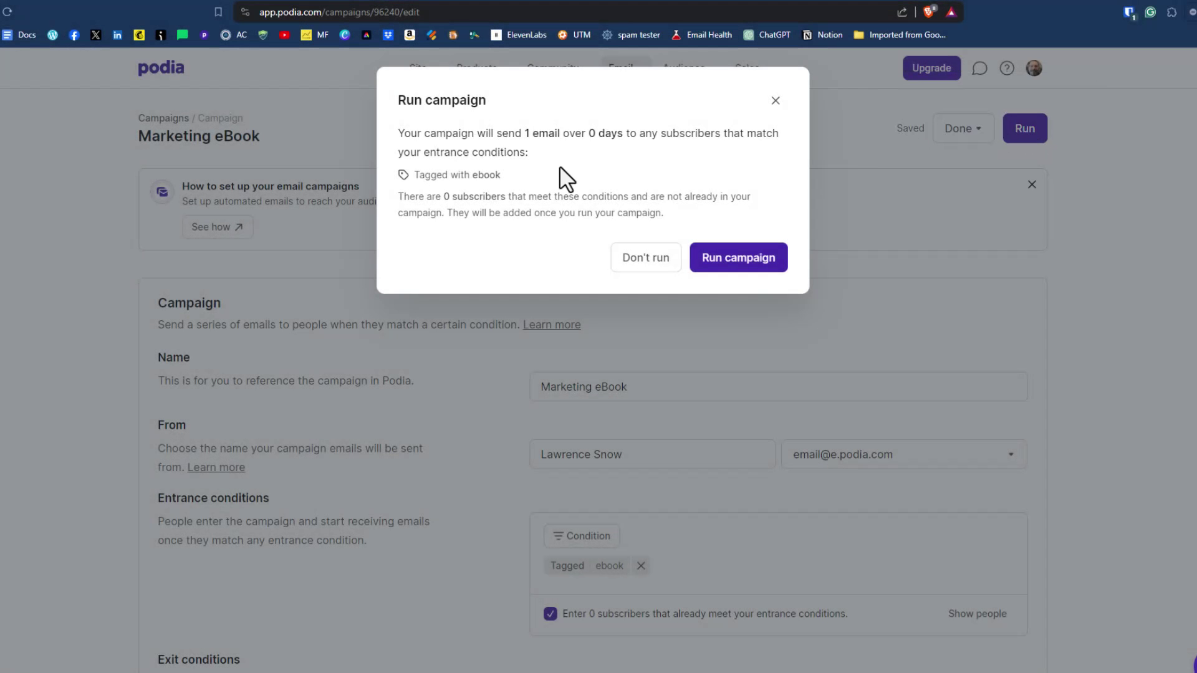
left_click(735, 262)
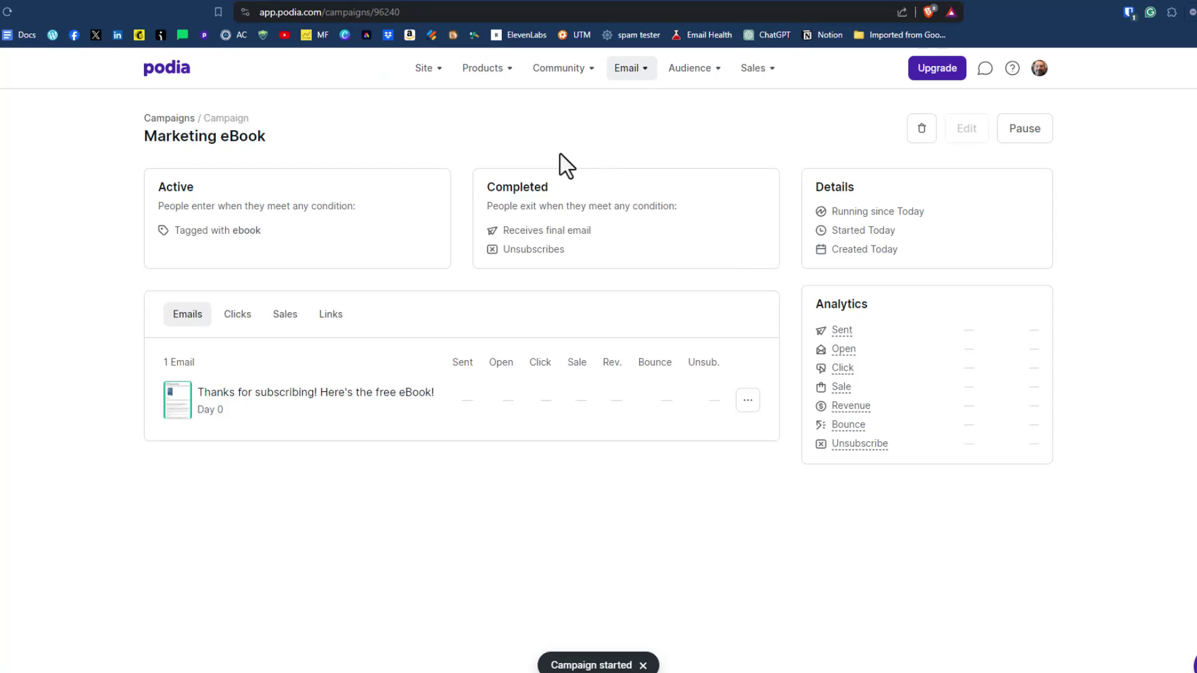
Step: Subscribe on the free-ebook-2 landing page with a test name and email address
left_click(167, 1)
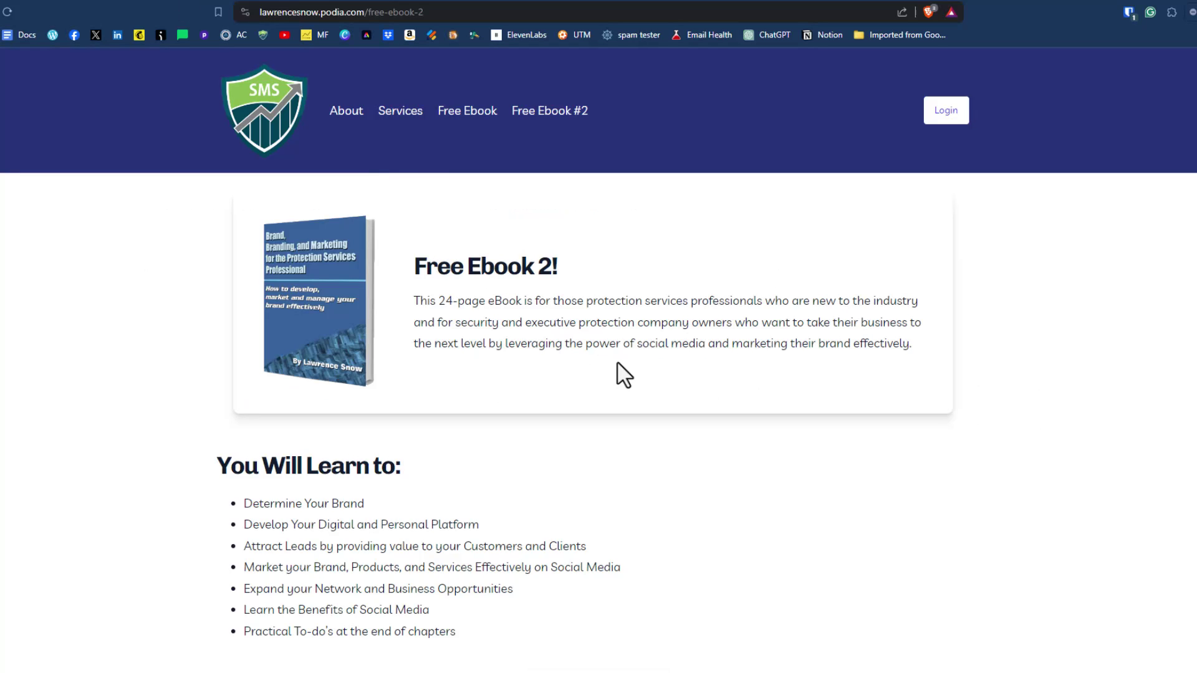
scroll(502, 430, "down", 5)
left_click(406, 472)
type("Larry")
left_click(469, 516)
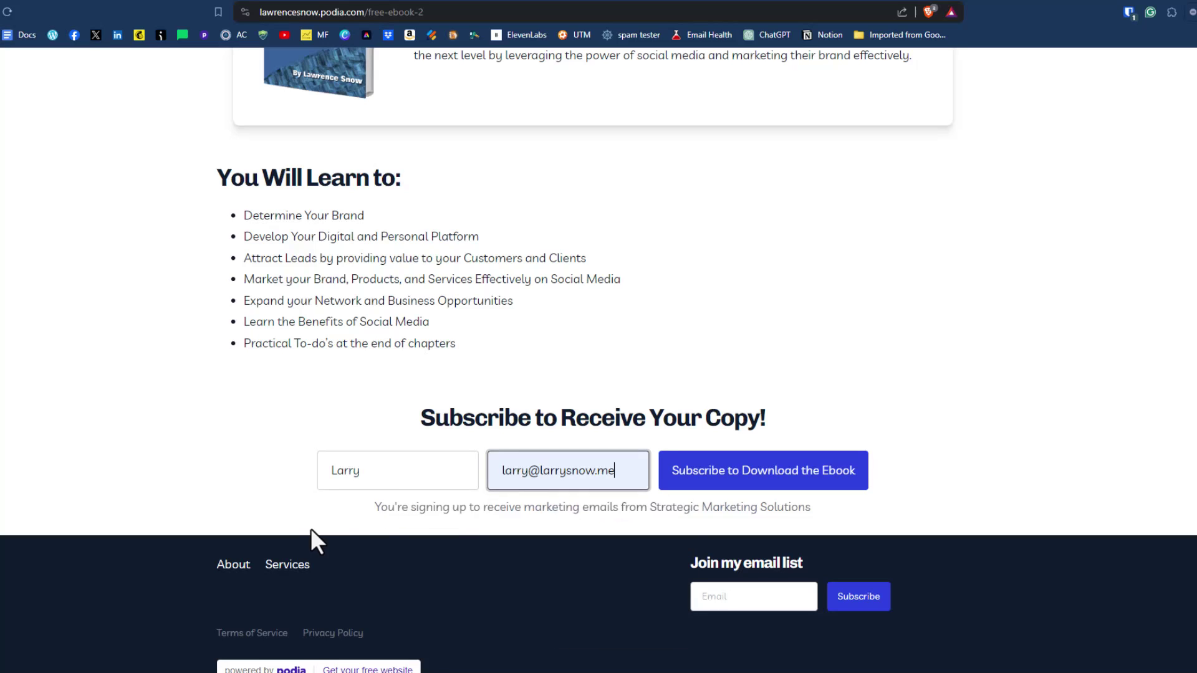
left_click(794, 472)
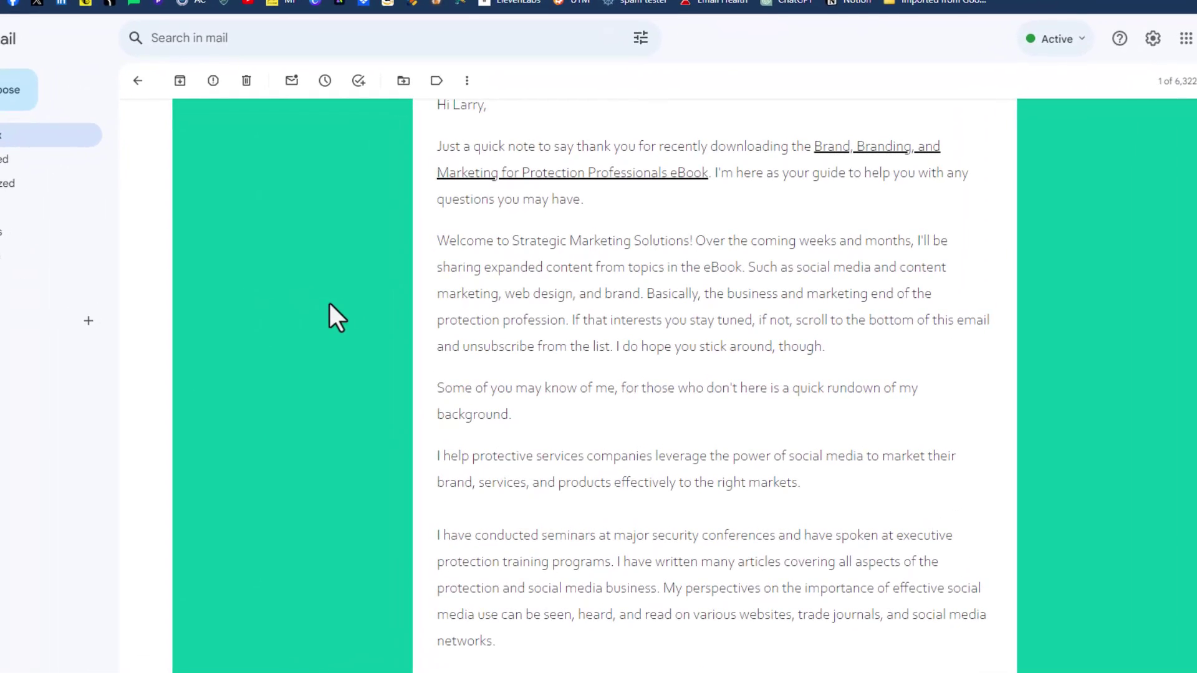
Step: Read through the received thank-you email and open its Branding eBook (3 MB) download
scroll(328, 303, "up", 10)
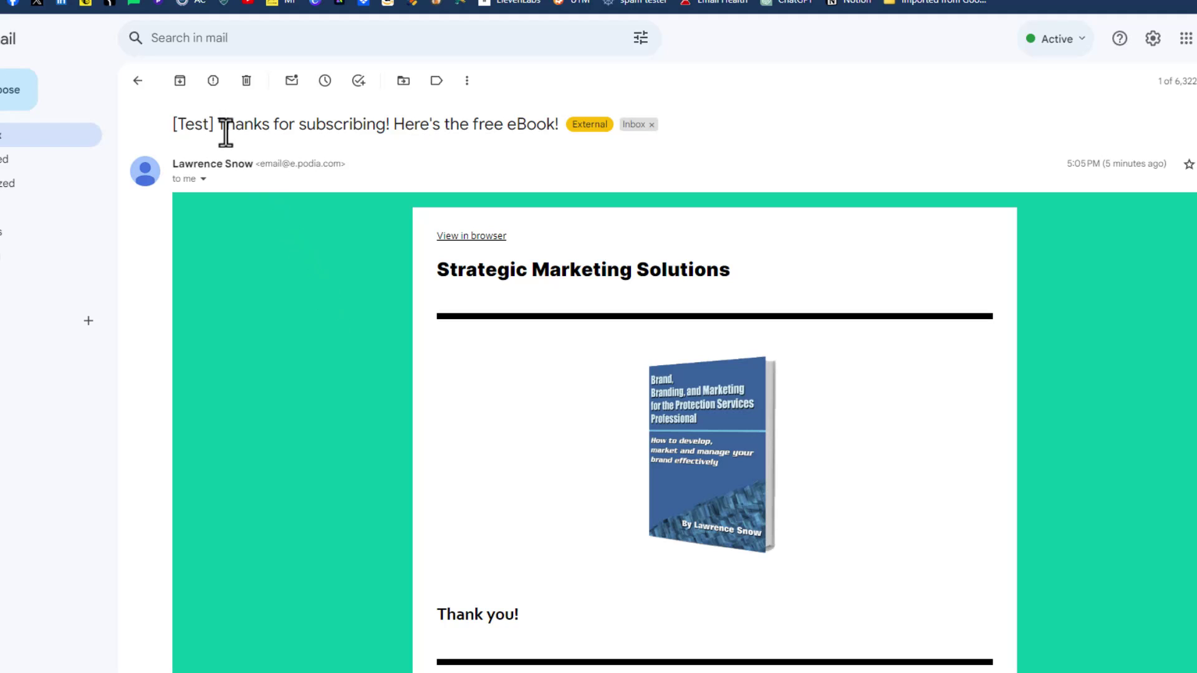
scroll(344, 387, "down", 3)
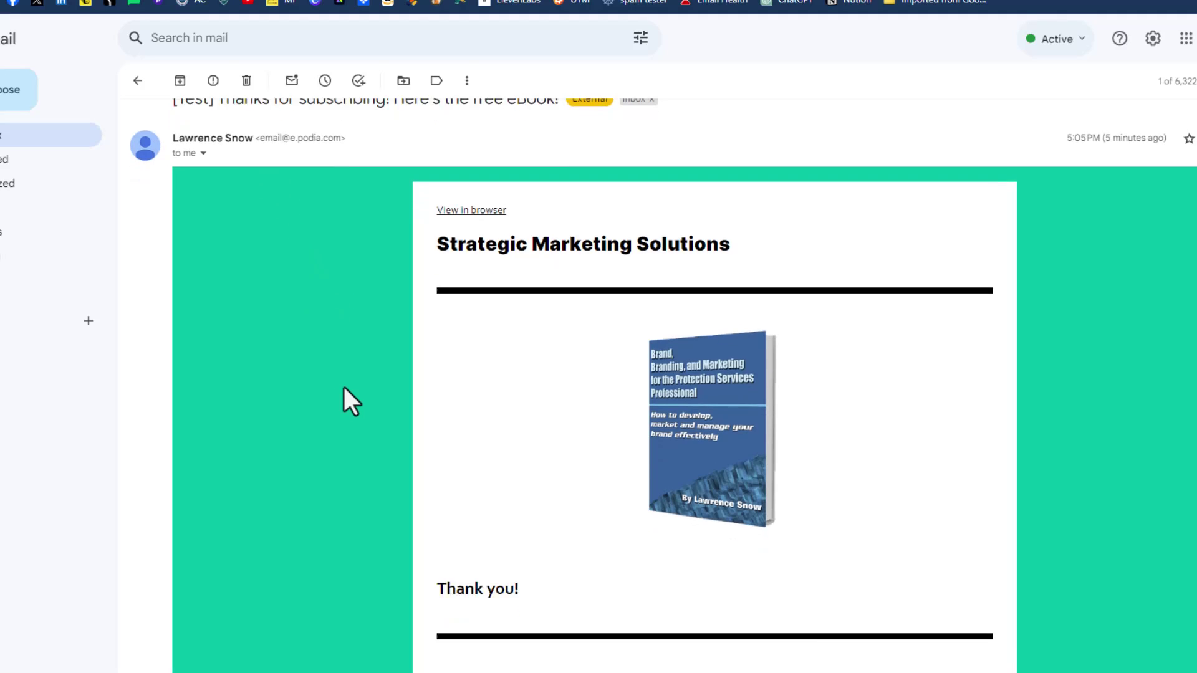
scroll(350, 400, "down", 8)
scroll(357, 398, "down", 1)
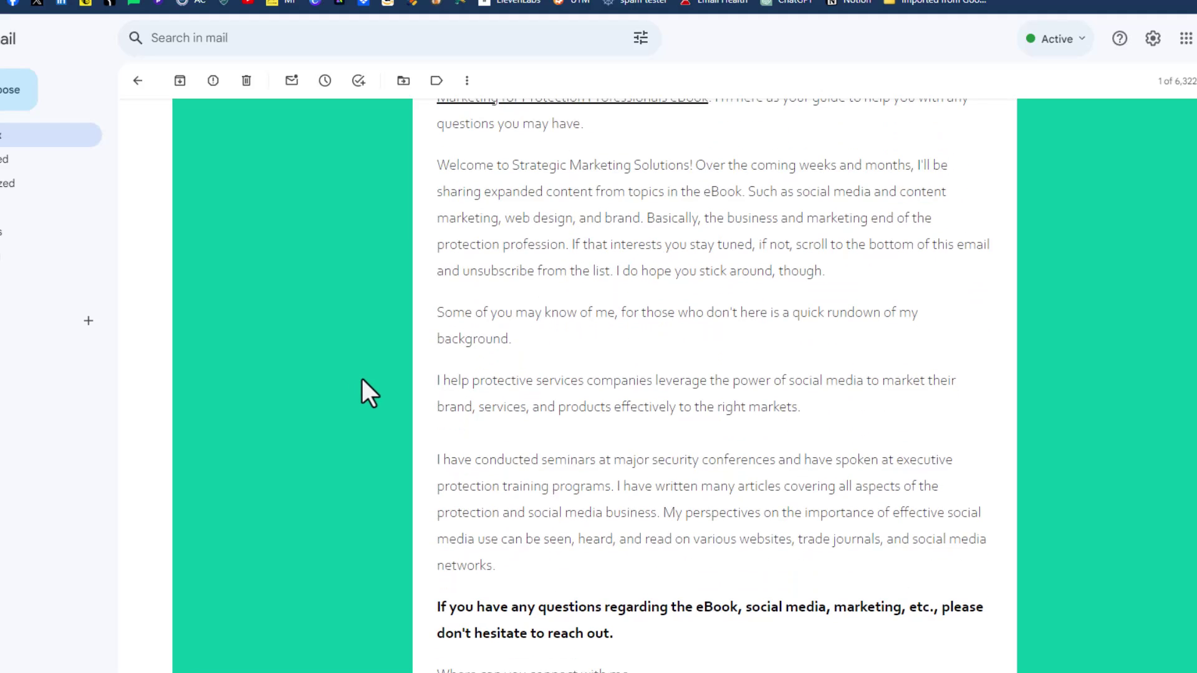
scroll(362, 391, "down", 3)
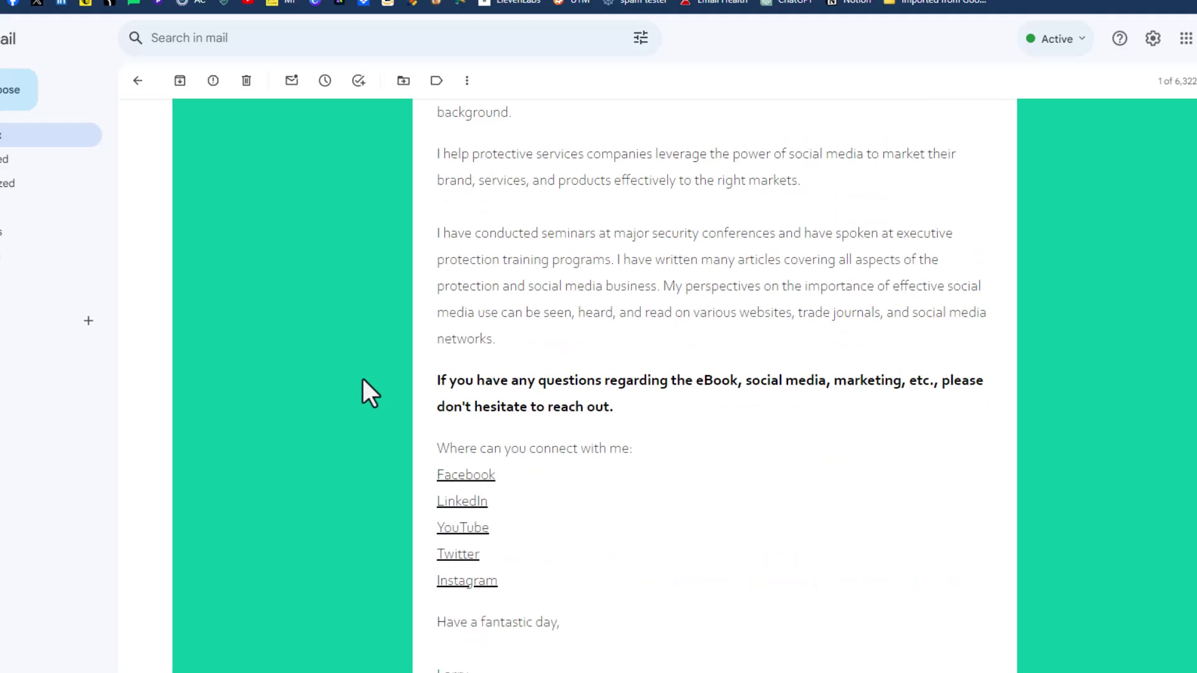
scroll(371, 419, "down", 3)
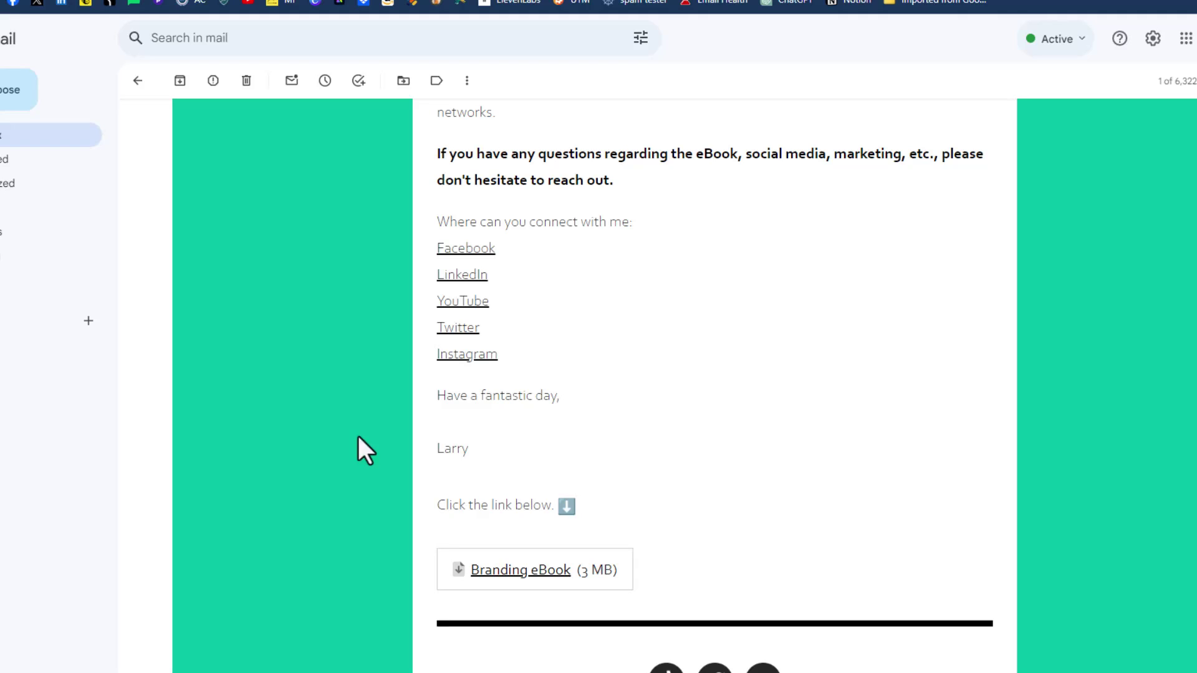
left_click(543, 569)
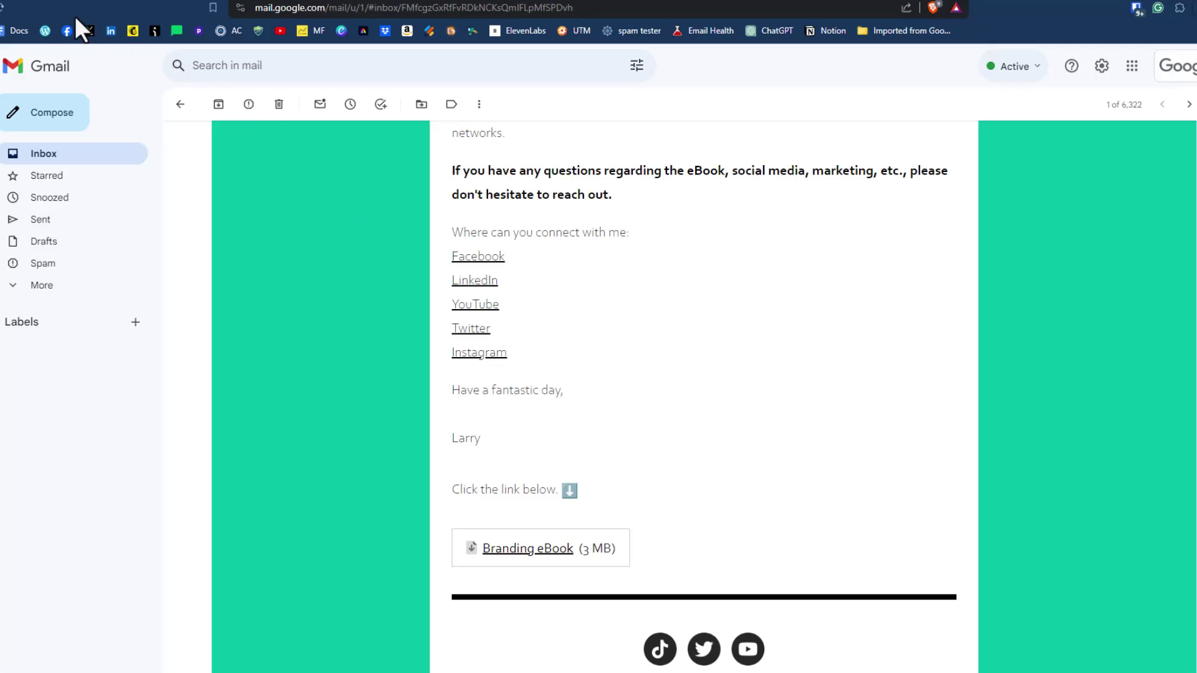
Step: Return to Podia's Email > Campaigns list, showing Marketing eBook running with 1 completed
left_click(28, 2)
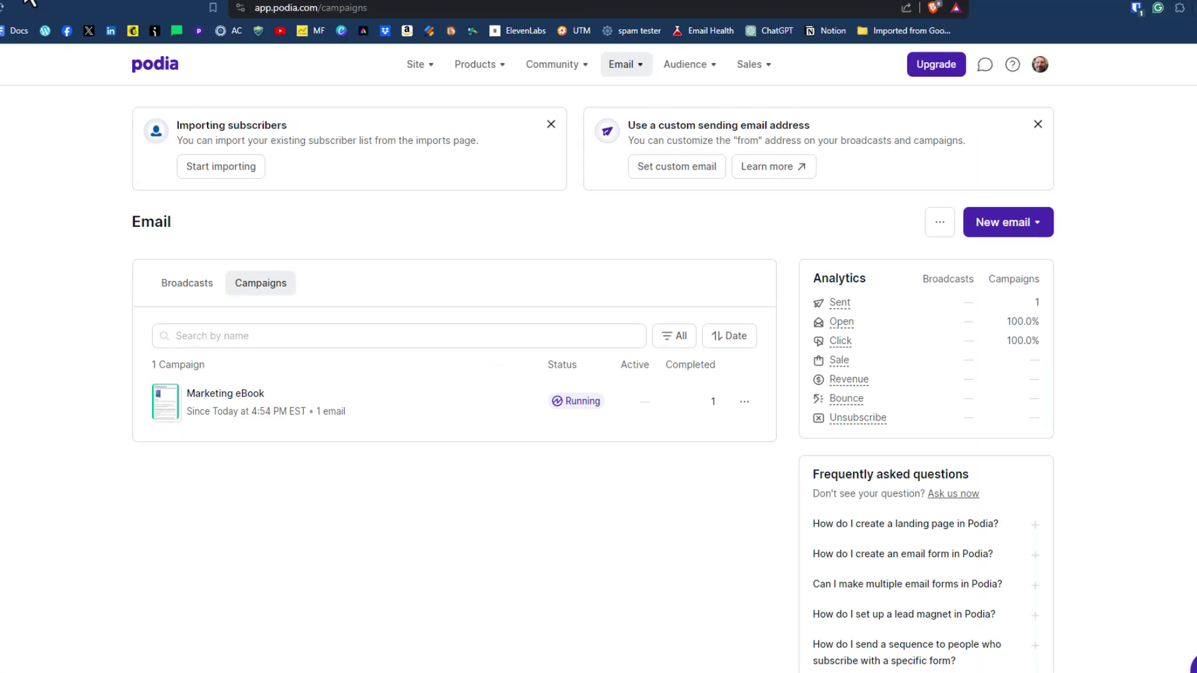